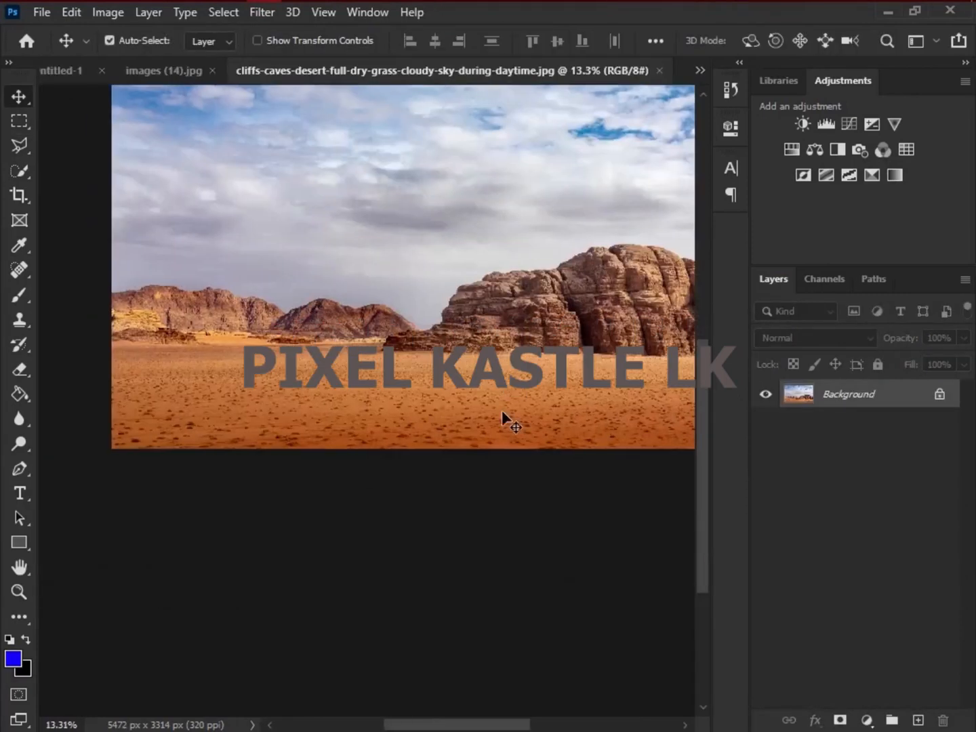
Select the desert ground and rocks with Quick Selection and copy them onto a new layer without the sky
{"action": "scroll", "coordinate": [435, 359], "scroll_direction": "up", "scroll_amount": 4}
{"action": "key", "text": "w"}
{"action": "mouse_move", "coordinate": [271, 454]}
{"action": "left_mouse_down"}
{"action": "mouse_move", "coordinate": [220, 485]}
{"action": "mouse_move", "coordinate": [516, 455]}
{"action": "left_mouse_up"}
{"action": "scroll", "coordinate": [516, 454], "scroll_direction": "down", "scroll_amount": 4}
{"action": "scroll", "coordinate": [296, 508], "scroll_direction": "down", "scroll_amount": 3}
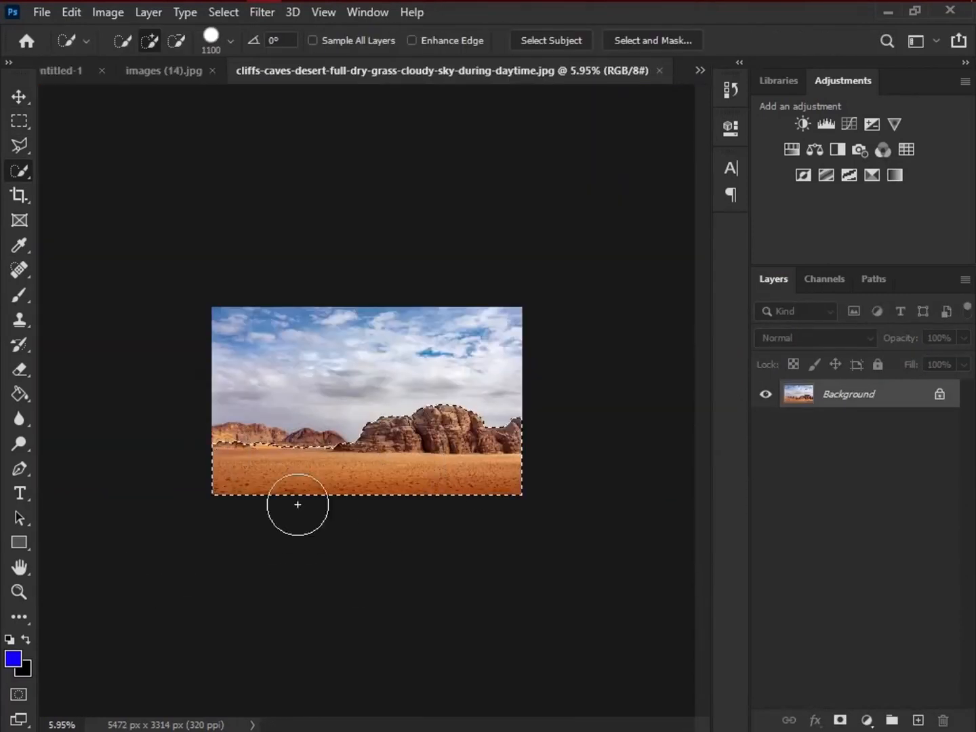
{"action": "key", "text": "ctrl+j"}
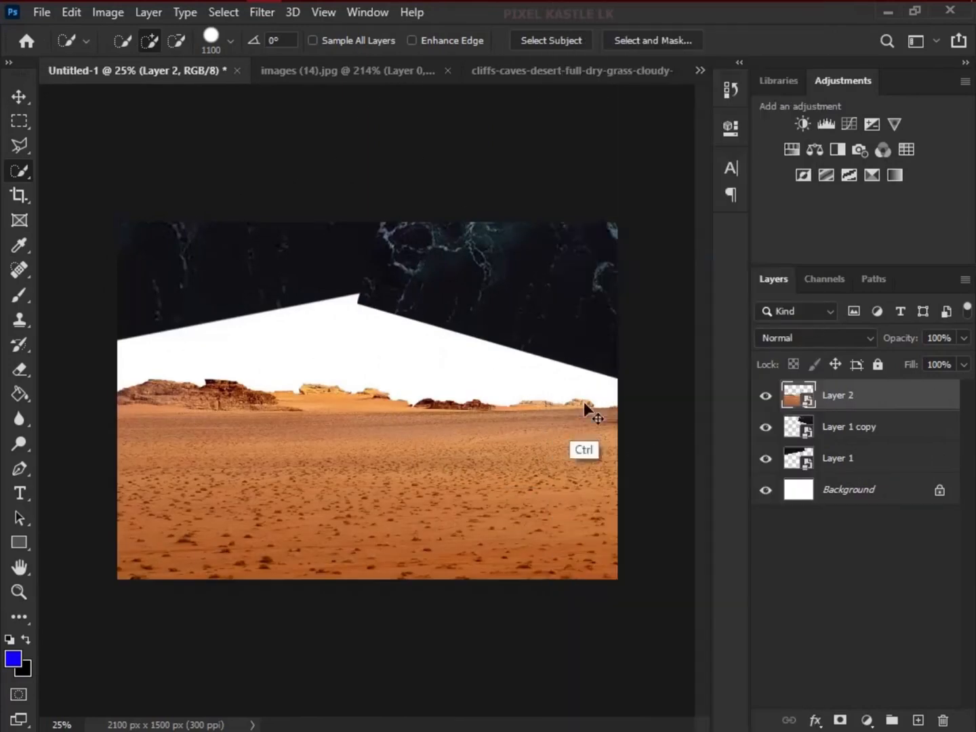
Scale the desert layer to 35% and position it so the large rocks stand in the right half of the canvas
{"action": "key", "text": "ctrl+t"}
{"action": "double_click", "coordinate": [367, 40]}
{"action": "type", "text": "35"}
{"action": "left_click_drag", "start_coordinate": [612, 399], "coordinate": [205, 416]}
{"action": "left_click_drag", "start_coordinate": [576, 426], "coordinate": [619, 426]}
{"action": "left_click_drag", "start_coordinate": [553, 440], "coordinate": [553, 473]}
{"action": "key", "text": "Return"}
Duplicate the desert layer and move the copy down so it covers the bottom of the canvas
{"action": "key", "text": "ctrl+j"}
{"action": "key", "text": "v"}
{"action": "left_click_drag", "start_coordinate": [461, 468], "coordinate": [460, 513]}
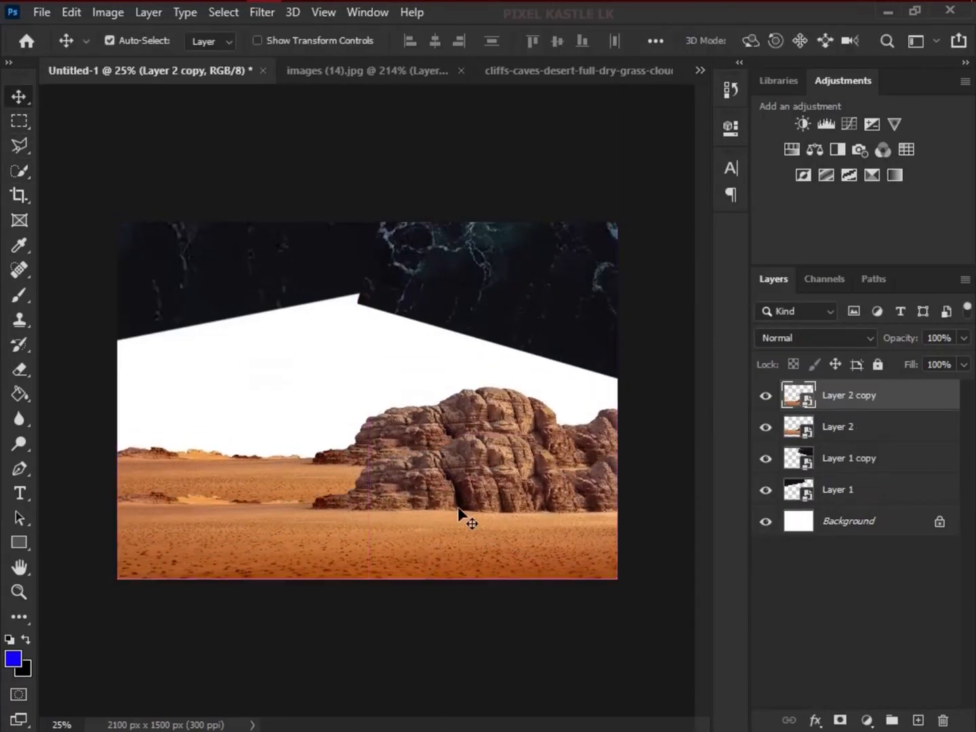
Add a black mask to the Layer 2 copy that hides the whole layer
{"action": "scroll", "coordinate": [461, 513], "scroll_direction": "up", "scroll_amount": 1}
{"action": "left_click", "coordinate": [840, 721]}
{"action": "key", "text": "ctrl+z"}
{"action": "left_click", "coordinate": [841, 721], "text": "alt"}
Paint white with a brush on the copy's mask to reveal the lower ground and blend its seam
{"action": "key", "text": "b"}
{"action": "key", "text": "x"}
{"action": "left_click_drag", "start_coordinate": [161, 591], "coordinate": [624, 589]}
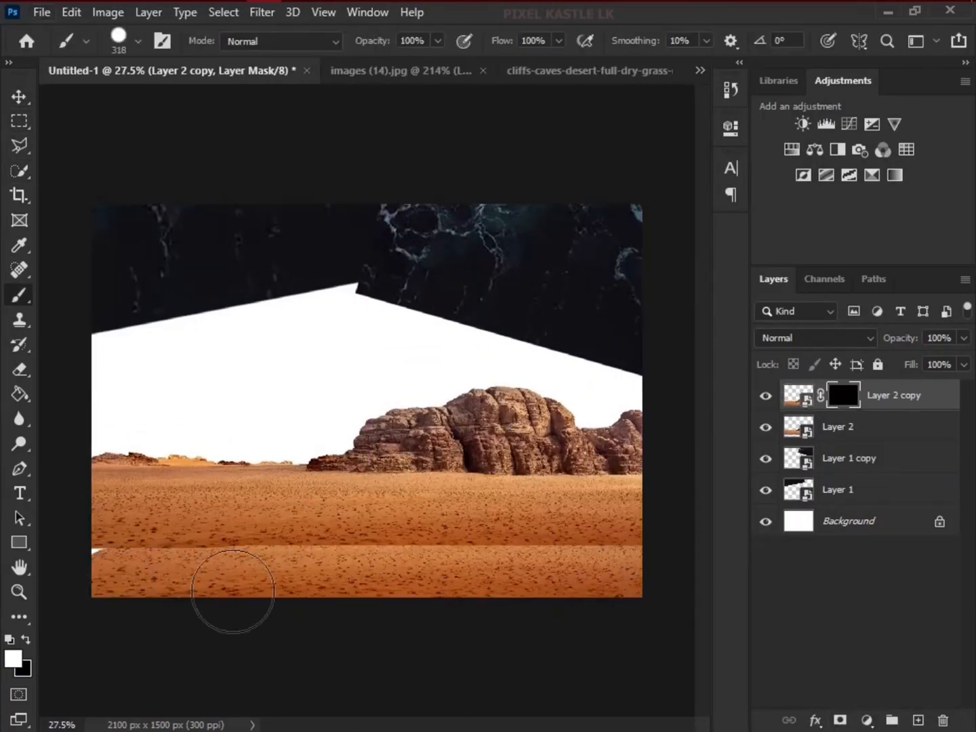
{"action": "right_click", "coordinate": [357, 572]}
{"action": "mouse_move", "coordinate": [234, 590]}
{"action": "left_mouse_down"}
{"action": "mouse_move", "coordinate": [128, 583]}
{"action": "mouse_move", "coordinate": [542, 551]}
{"action": "left_mouse_up"}
{"action": "left_click", "coordinate": [486, 617]}
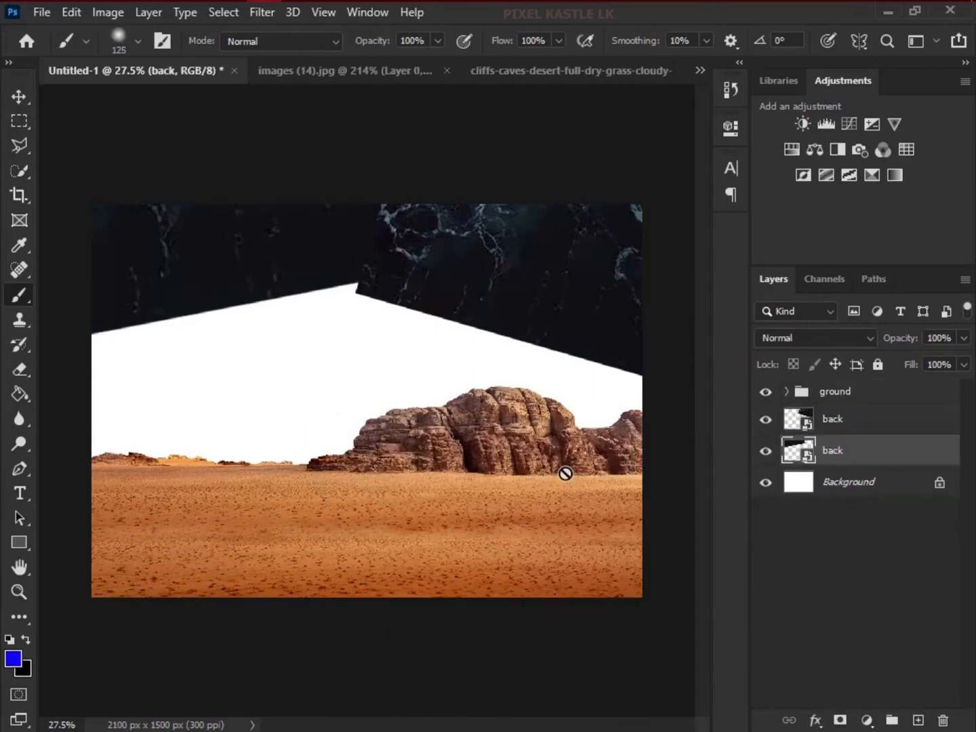
{"action": "left_click", "coordinate": [867, 720]}
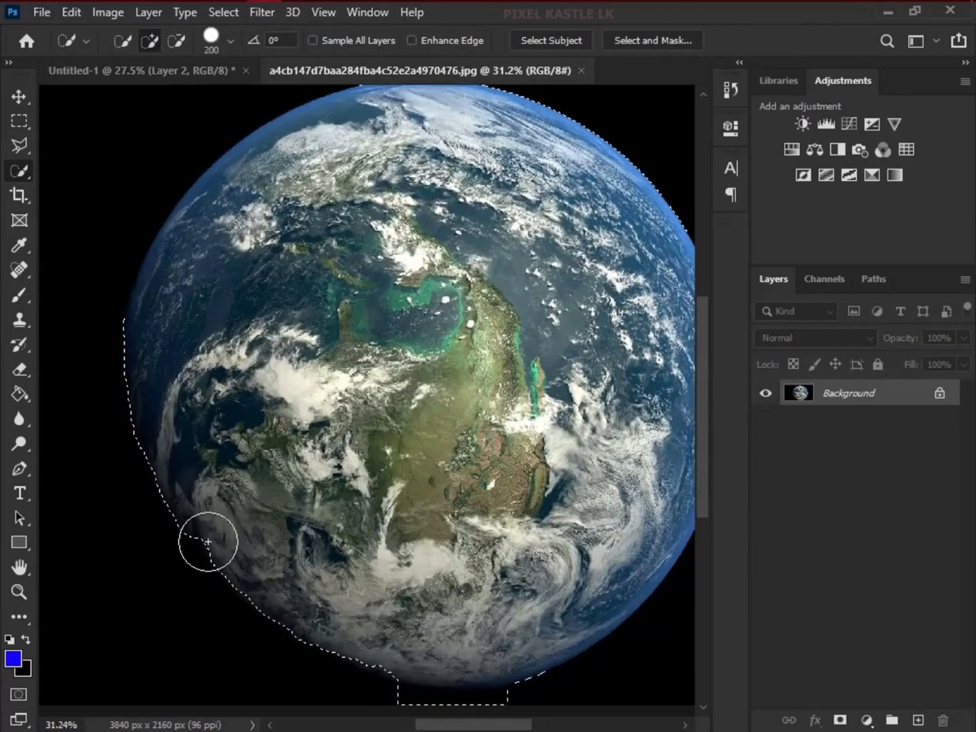
Correct the Earth selection's outline with a lasso tool and open it in Select and Mask
{"action": "right_click", "coordinate": [22, 144]}
{"action": "left_click", "coordinate": [115, 165]}
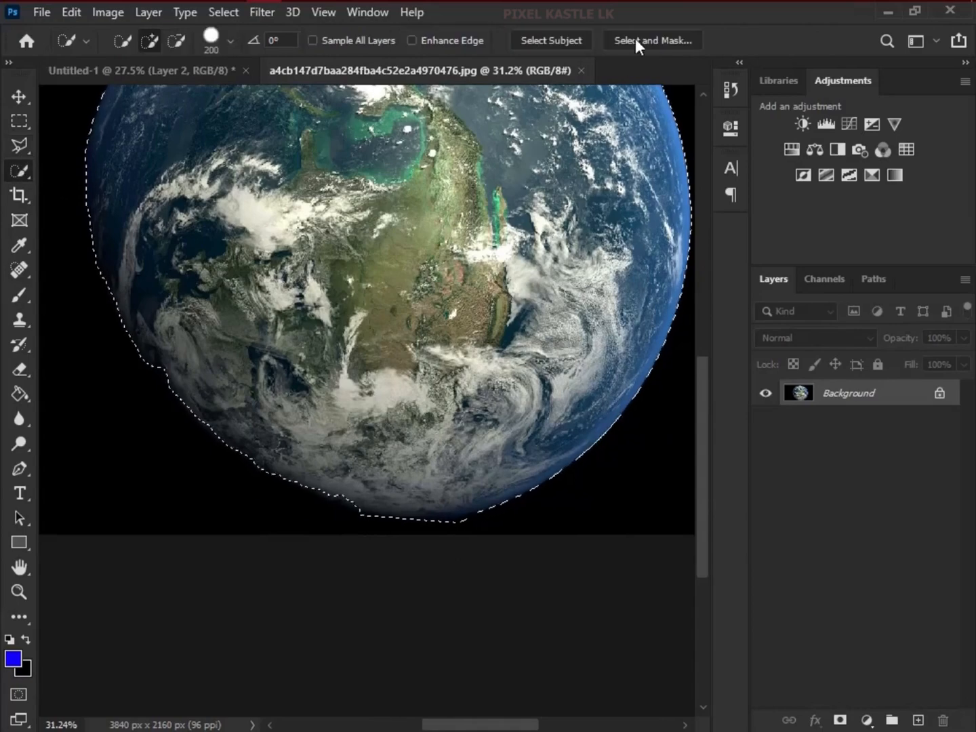
{"action": "left_click", "coordinate": [636, 41]}
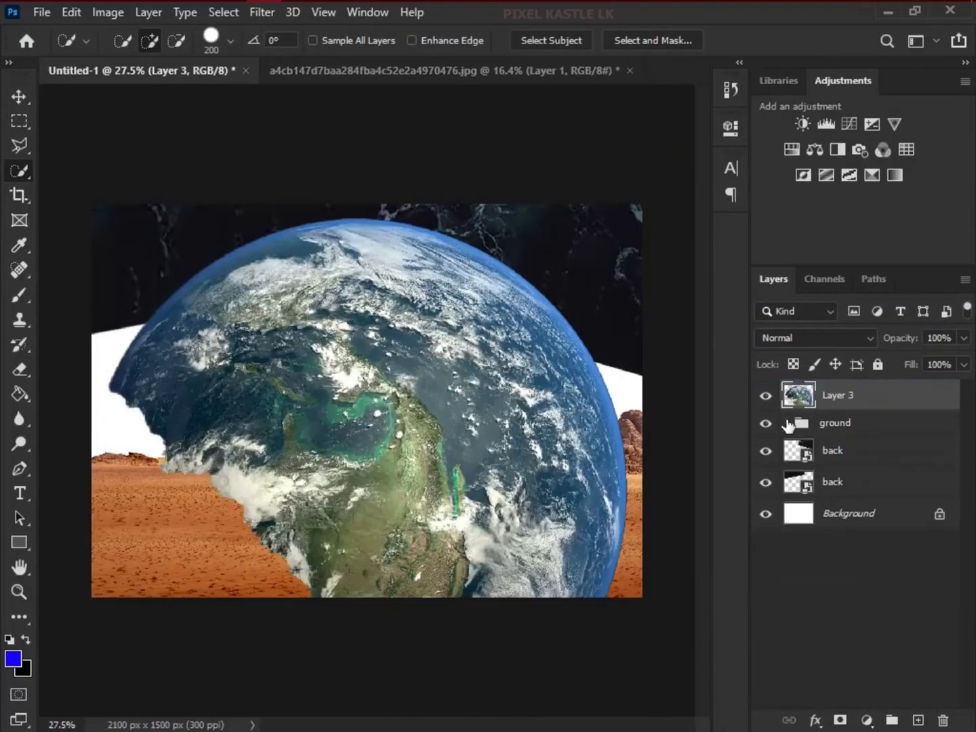
Move the Earth layer below the ground group and rotate and shrink it into the sky's upper-right corner
{"action": "key", "text": "ctrl+t"}
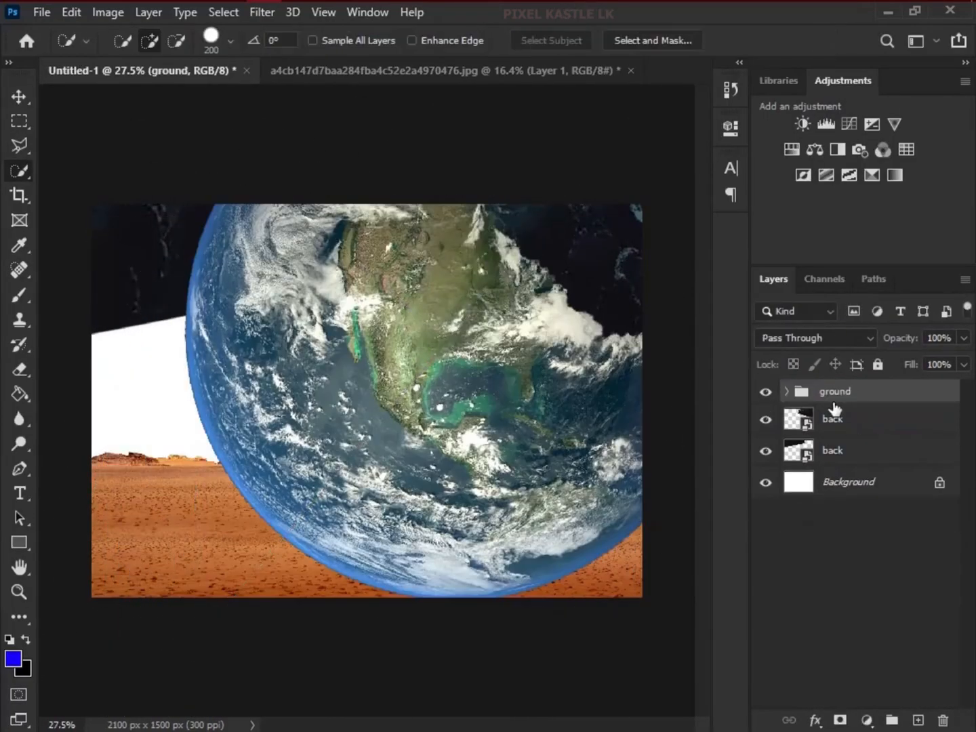
{"action": "left_click_drag", "start_coordinate": [838, 395], "coordinate": [856, 504]}
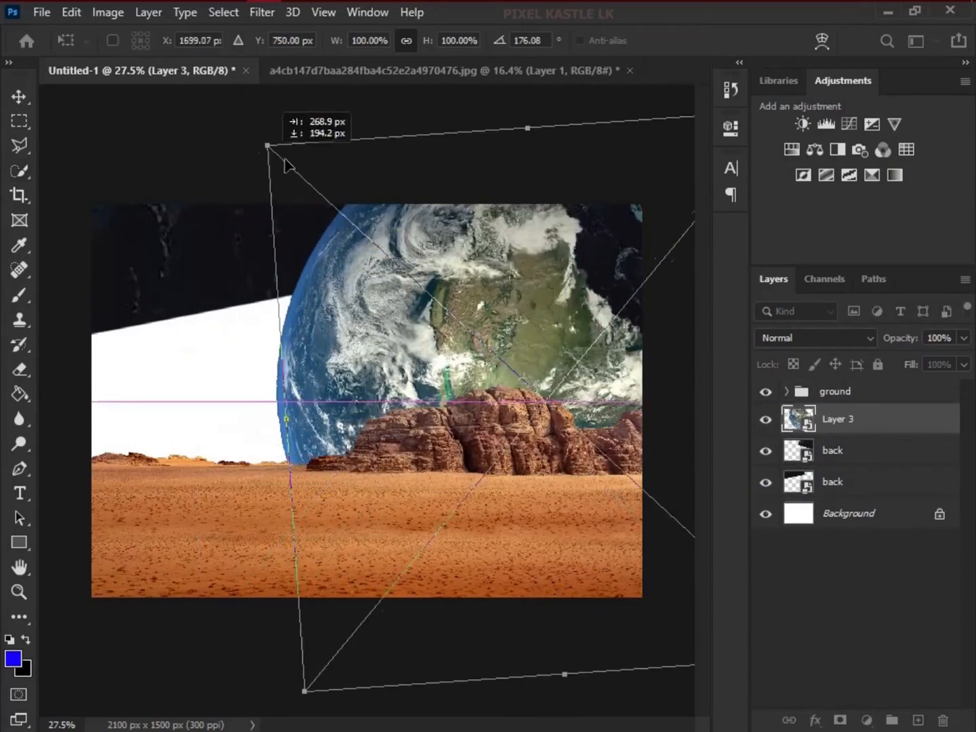
{"action": "left_click_drag", "start_coordinate": [268, 146], "coordinate": [415, 251]}
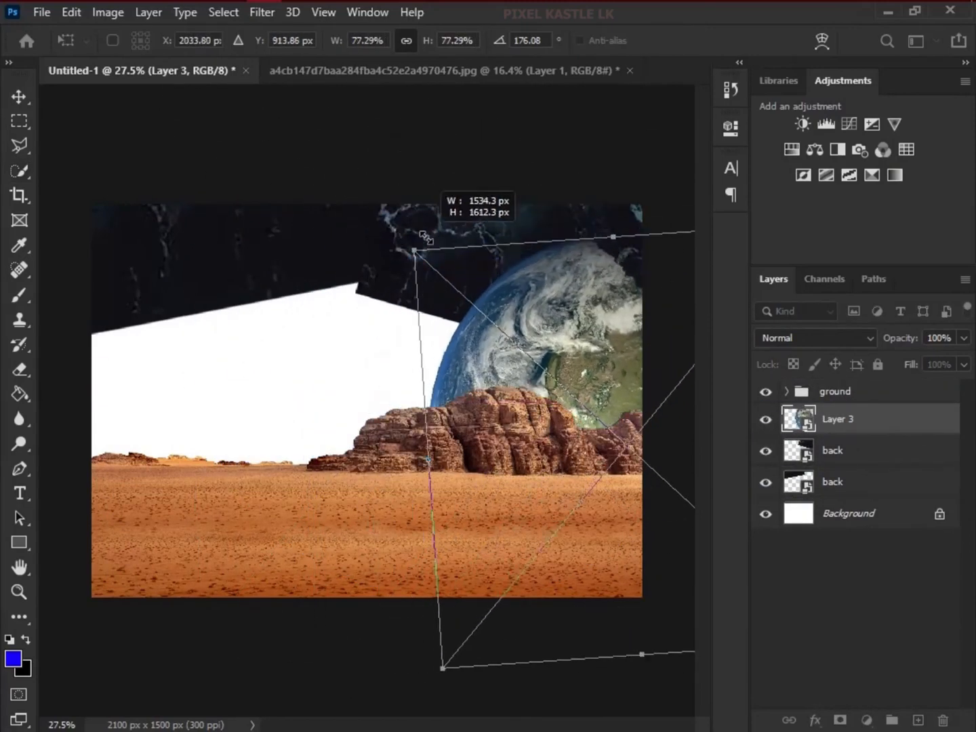
{"action": "left_click_drag", "start_coordinate": [441, 671], "coordinate": [437, 529]}
{"action": "left_click_drag", "start_coordinate": [467, 350], "coordinate": [514, 240]}
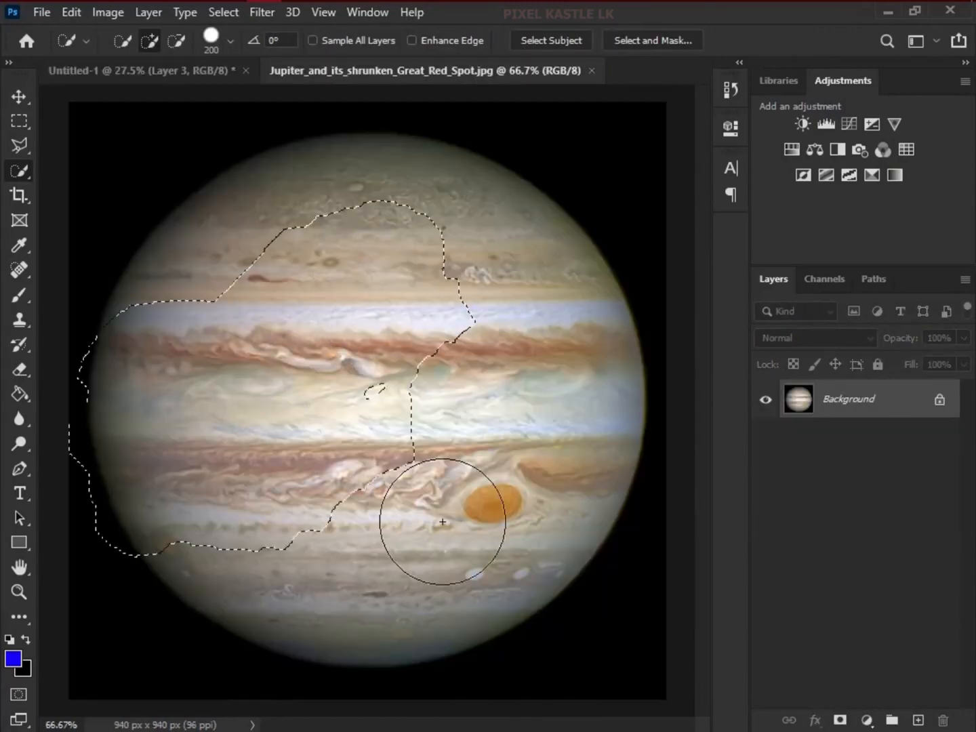
Cut out Jupiter onto its own layer and place it, enlarged and rotated, behind the ground in the sky's upper left
{"action": "key", "text": "ctrl+j"}
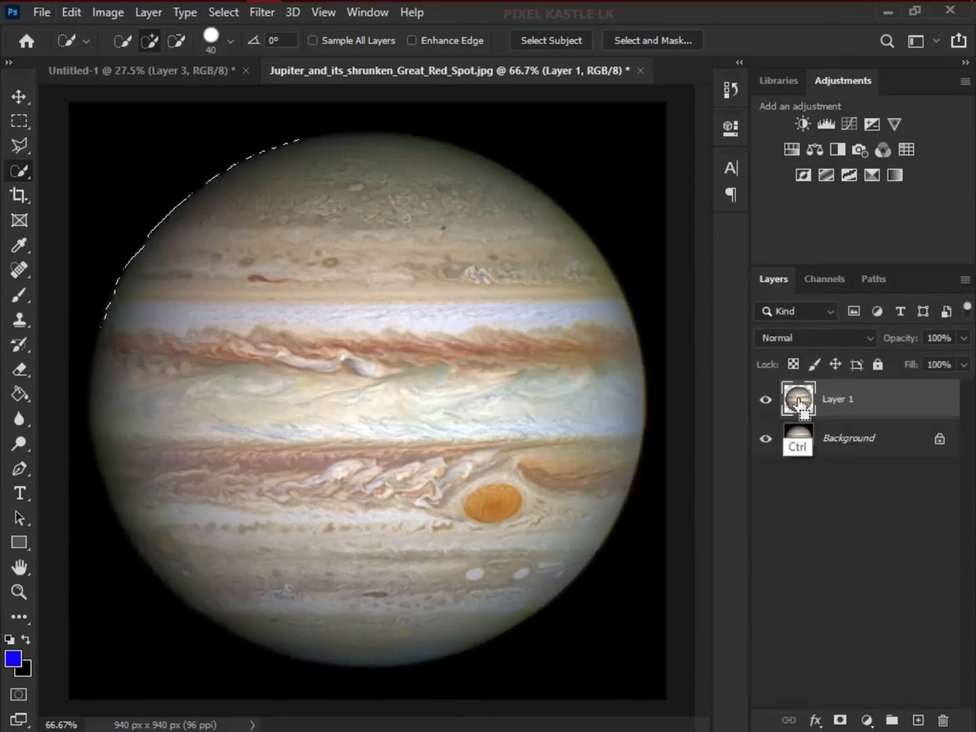
{"action": "mouse_move", "coordinate": [838, 399]}
{"action": "left_mouse_down"}
{"action": "mouse_move", "coordinate": [841, 432]}
{"action": "mouse_move", "coordinate": [841, 417]}
{"action": "left_mouse_up"}
{"action": "key", "text": "ctrl+t"}
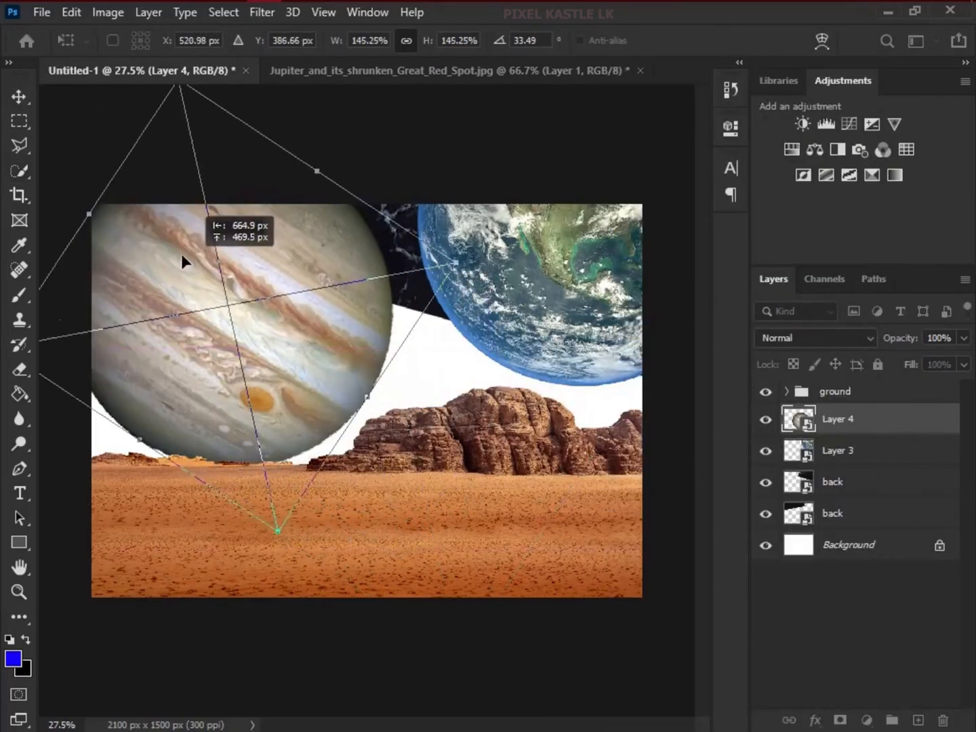
{"action": "left_click_drag", "start_coordinate": [181, 257], "coordinate": [207, 354]}
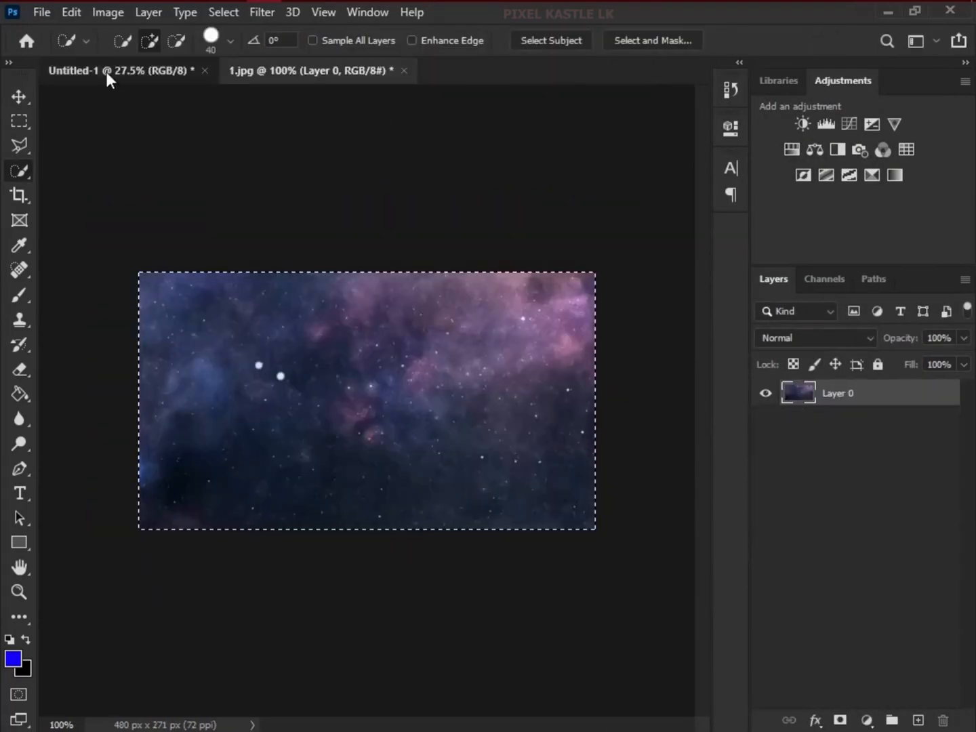
Bring the starry nebula image into the space composite and rename the two planet layers jupiter and earth
{"action": "left_click_drag", "start_coordinate": [107, 74], "coordinate": [367, 400]}
{"action": "double_click", "coordinate": [838, 419]}
{"action": "type", "text": "Jup"}
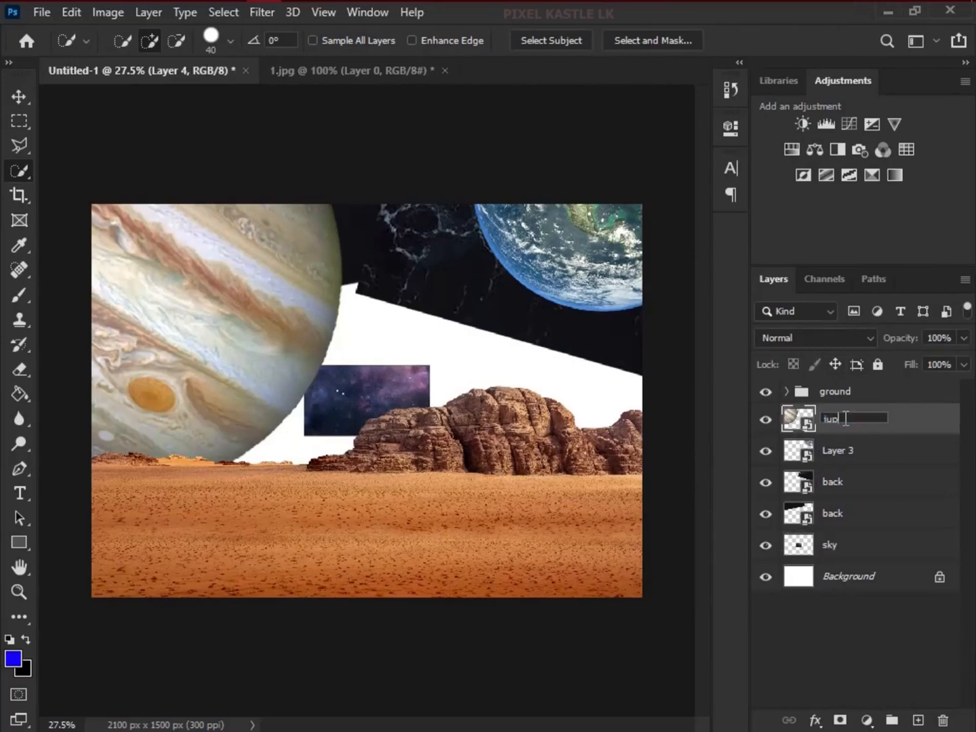
{"action": "type", "text": "iter"}
{"action": "double_click", "coordinate": [840, 451]}
{"action": "type", "text": "earth"}
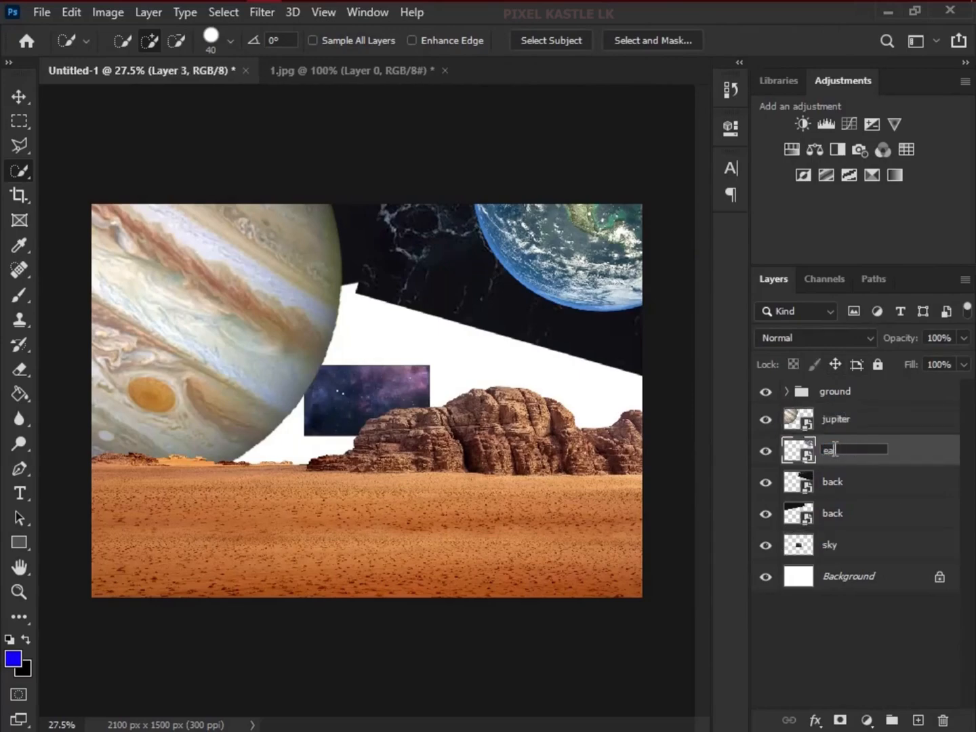
Convert the sky layer to a smart object and enlarge it to fill the background behind the planets
{"action": "right_click", "coordinate": [849, 545]}
{"action": "left_click", "coordinate": [738, 264]}
{"action": "key", "text": "ctrl+t"}
{"action": "left_click_drag", "start_coordinate": [431, 365], "coordinate": [684, 221]}
{"action": "left_click_drag", "start_coordinate": [434, 355], "coordinate": [394, 320]}
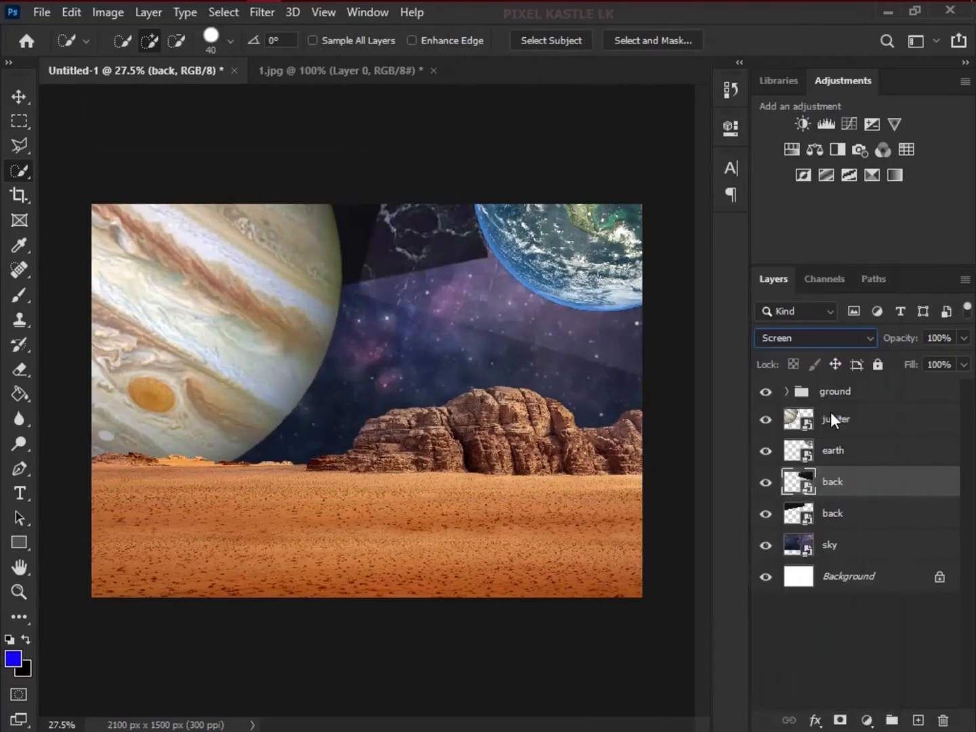
Mask the lower back layer to its own outline and soften its edge into the starry sky
{"action": "left_click", "coordinate": [839, 720]}
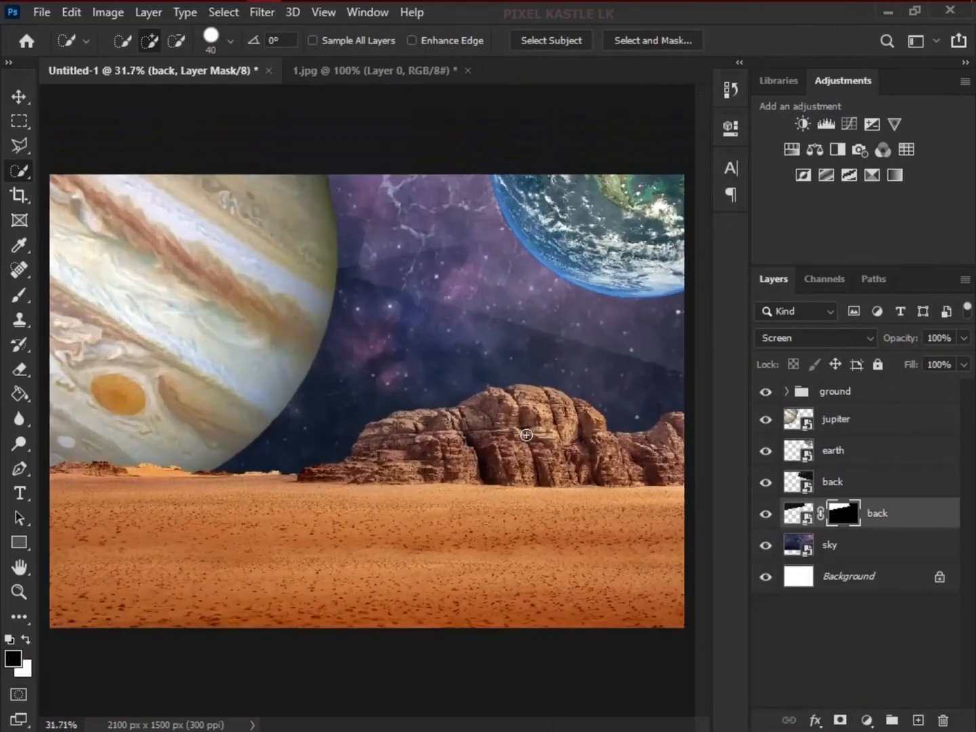
{"action": "scroll", "coordinate": [526, 435], "scroll_direction": "up", "scroll_amount": 6}
{"action": "mouse_move", "coordinate": [364, 371]}
{"action": "left_mouse_down"}
{"action": "mouse_move", "coordinate": [362, 398]}
{"action": "mouse_move", "coordinate": [616, 320]}
{"action": "left_mouse_up"}
{"action": "key", "text": "b"}
{"action": "key", "text": "ctrl+d"}
Add a mask to the upper back layer based on that layer's own outline
{"action": "left_click", "coordinate": [834, 483]}
{"action": "left_click", "coordinate": [798, 482], "text": "ctrl"}
{"action": "left_click", "coordinate": [840, 721]}
{"action": "scroll", "coordinate": [402, 385], "scroll_direction": "down", "scroll_amount": 5}
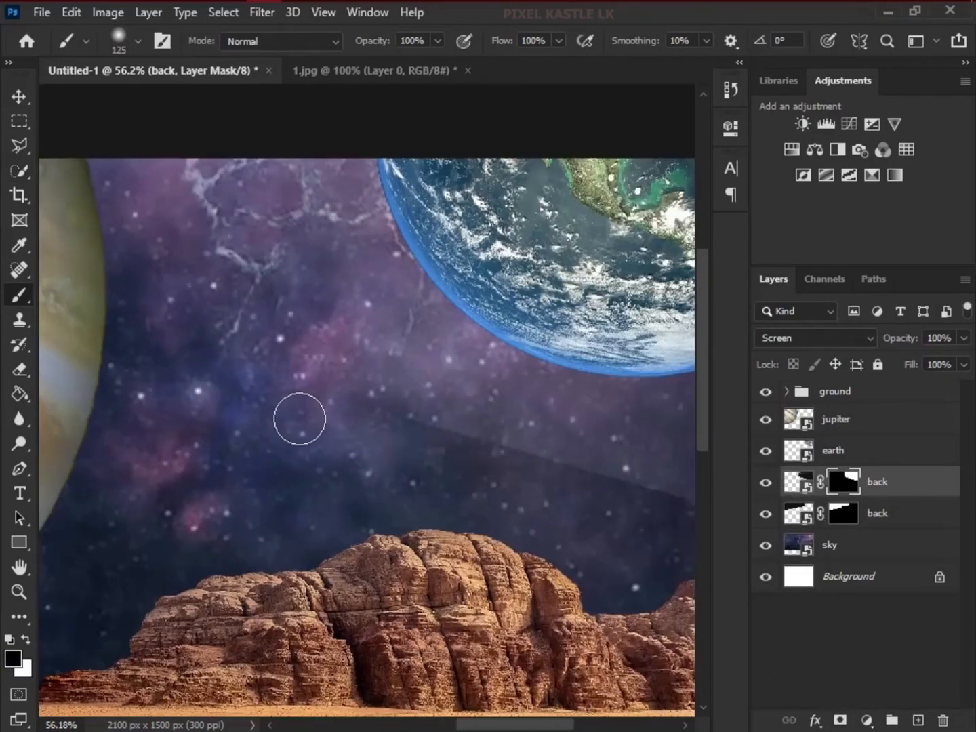
{"action": "scroll", "coordinate": [314, 338], "scroll_direction": "down", "scroll_amount": 2}
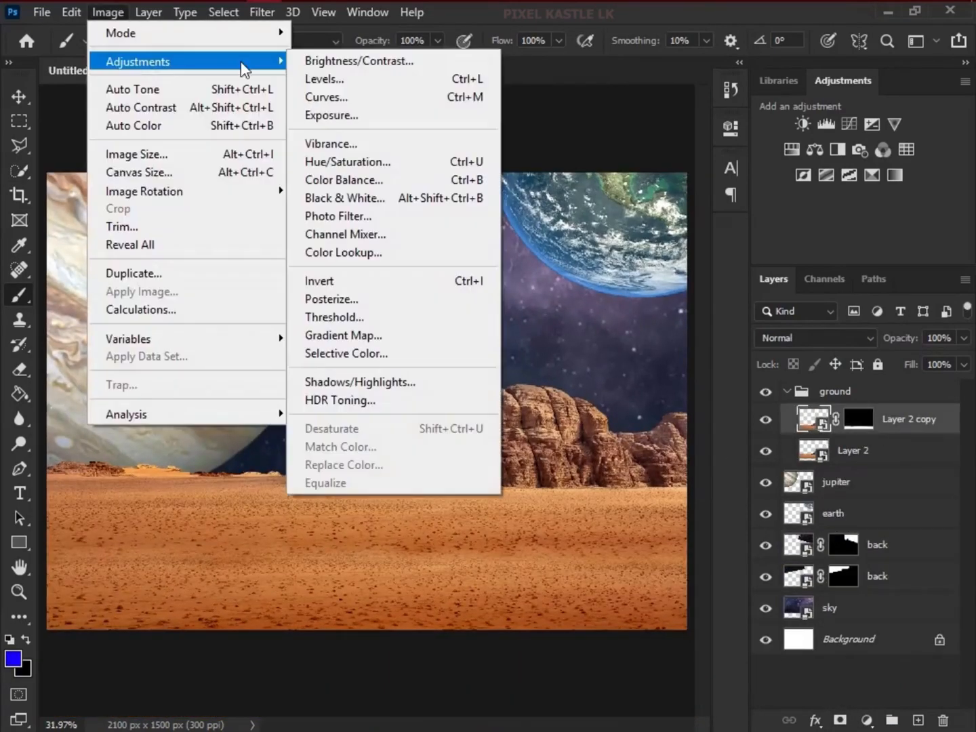
Darken the Layer 2 copy with Levels by raising its shadow input level
{"action": "left_click", "coordinate": [326, 79]}
{"action": "mouse_move", "coordinate": [691, 294]}
{"action": "left_mouse_down"}
{"action": "mouse_move", "coordinate": [618, 299]}
{"action": "mouse_move", "coordinate": [694, 298]}
{"action": "left_mouse_up"}
{"action": "left_click_drag", "start_coordinate": [450, 293], "coordinate": [514, 298]}
{"action": "left_click", "coordinate": [767, 118]}
Darken Layer 2 with Levels, using a shadow input level of 44
{"action": "left_click", "coordinate": [854, 497]}
{"action": "key", "text": "ctrl+l"}
{"action": "left_click_drag", "start_coordinate": [449, 291], "coordinate": [492, 291]}
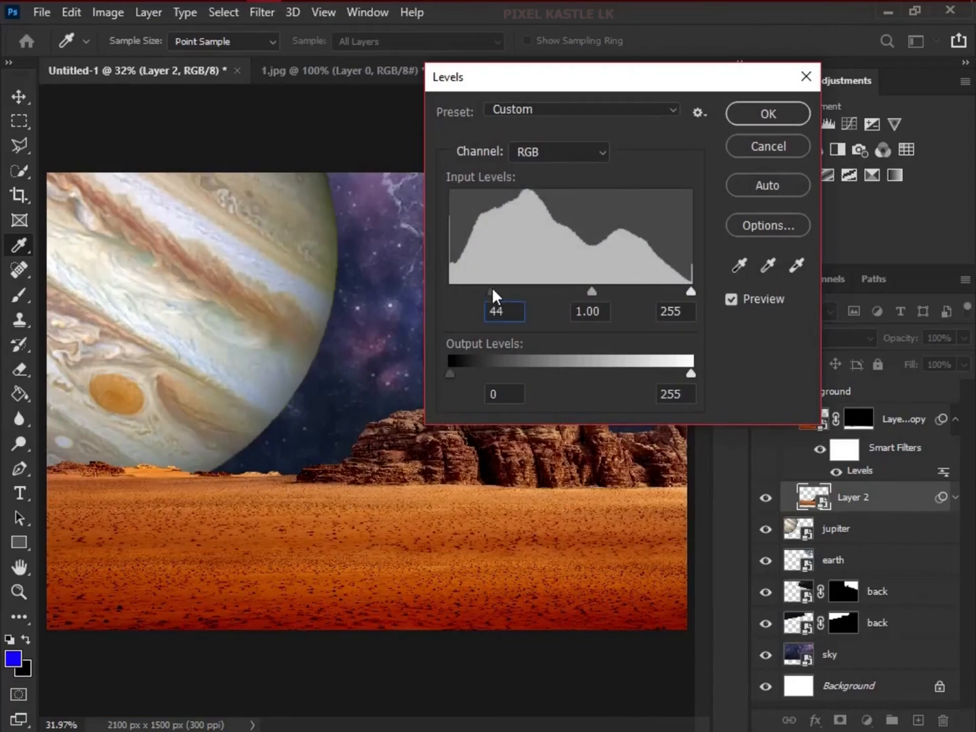
{"action": "left_click", "coordinate": [768, 113]}
Apply a Vibrance adjustment to Layer 2 with strongly reduced vibrance to mute the desert colours
{"action": "left_click", "coordinate": [108, 12]}
{"action": "mouse_move", "coordinate": [130, 65]}
{"action": "left_click", "coordinate": [332, 144]}
{"action": "left_click_drag", "start_coordinate": [436, 243], "coordinate": [383, 244]}
{"action": "mouse_move", "coordinate": [437, 297]}
{"action": "left_mouse_down"}
{"action": "mouse_move", "coordinate": [468, 296]}
{"action": "mouse_move", "coordinate": [438, 297]}
{"action": "left_mouse_up"}
{"action": "left_click", "coordinate": [588, 214]}
Apply a Vibrance adjustment with reduced vibrance to the Layer 2 copy so its ground matches Layer 2
{"action": "left_click", "coordinate": [905, 420]}
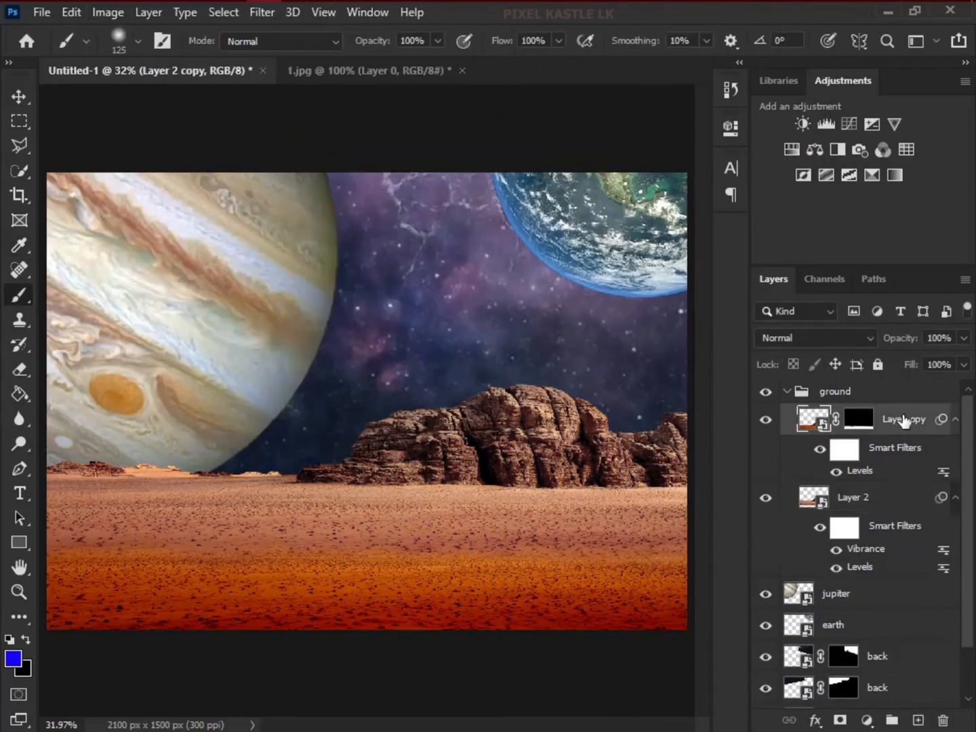
{"action": "left_click", "coordinate": [108, 12]}
{"action": "left_click", "coordinate": [332, 143]}
{"action": "left_click_drag", "start_coordinate": [437, 243], "coordinate": [410, 244]}
{"action": "left_click", "coordinate": [588, 214]}
{"action": "scroll", "coordinate": [509, 448], "scroll_direction": "up", "scroll_amount": 3}
{"action": "scroll", "coordinate": [510, 448], "scroll_direction": "down", "scroll_amount": 5}
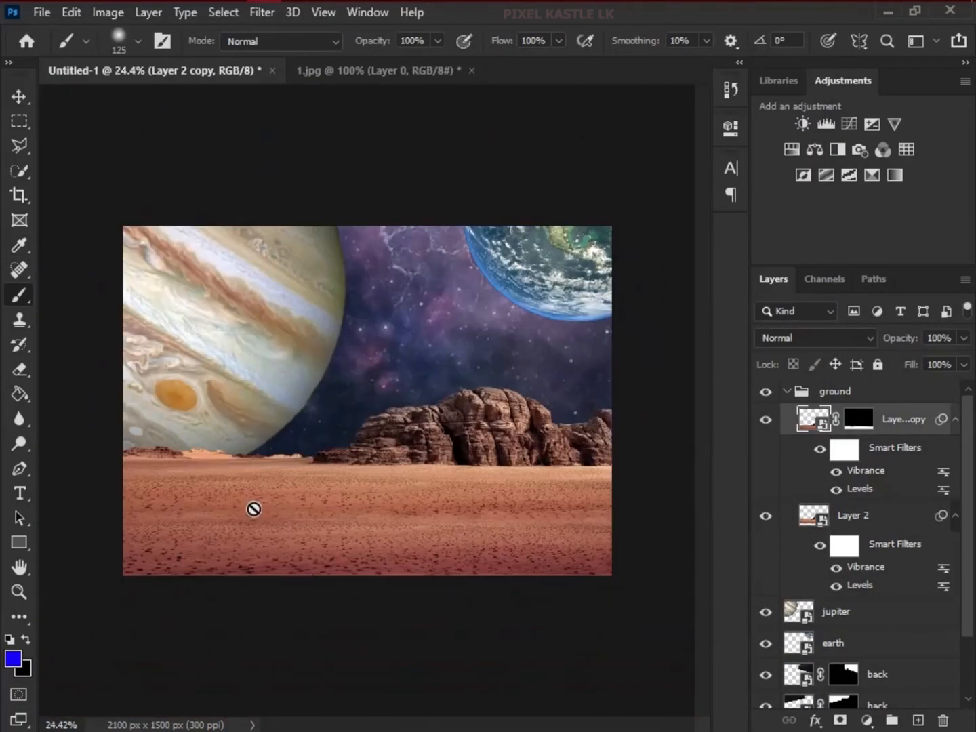
Collapse the ground group and add a Levels adjustment layer clipped to the earth layer
{"action": "left_click", "coordinate": [786, 391]}
{"action": "left_click", "coordinate": [834, 450]}
{"action": "left_click", "coordinate": [867, 721]}
{"action": "left_click", "coordinate": [856, 457]}
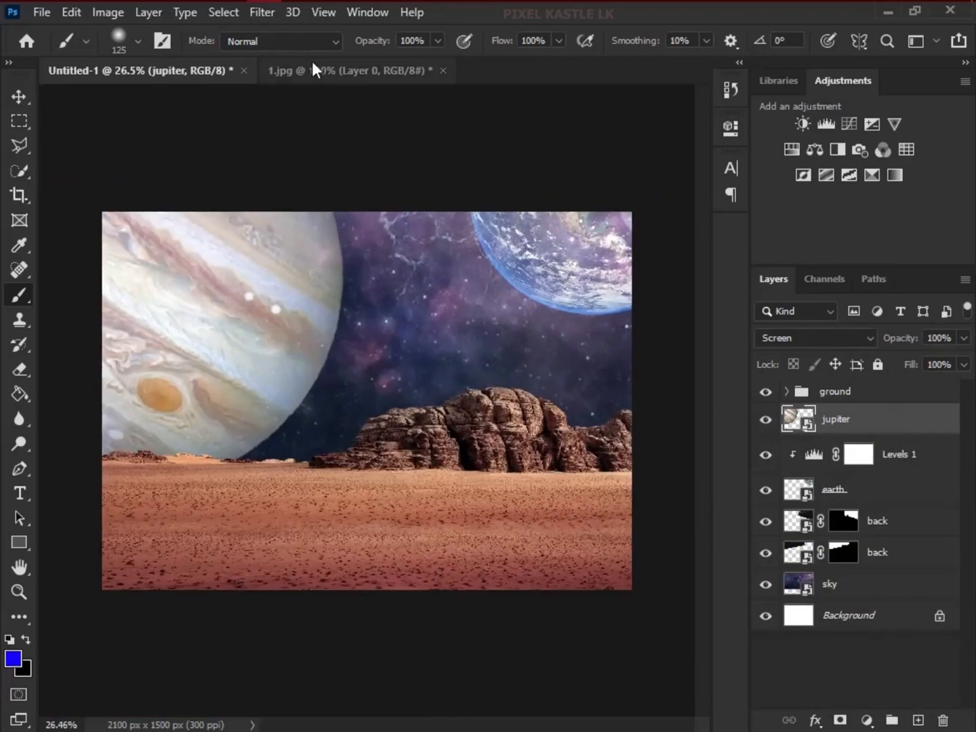
Reduce the vibrance of the jupiter layer with a Vibrance adjustment
{"action": "left_click", "coordinate": [108, 12]}
{"action": "left_click", "coordinate": [332, 143]}
{"action": "left_click_drag", "start_coordinate": [436, 243], "coordinate": [403, 244]}
{"action": "left_click", "coordinate": [585, 216]}
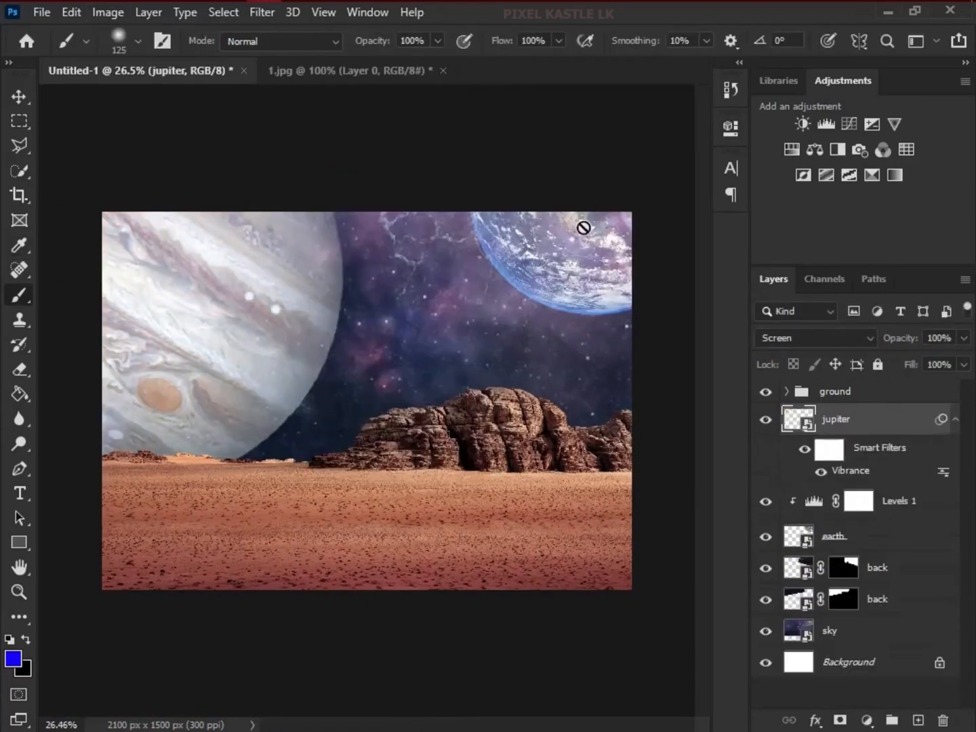
Reduce the vibrance of the earth layer with a Vibrance adjustment
{"action": "left_click", "coordinate": [834, 536]}
{"action": "left_click", "coordinate": [108, 12]}
{"action": "left_click", "coordinate": [332, 143]}
{"action": "left_click_drag", "start_coordinate": [231, 201], "coordinate": [202, 201]}
{"action": "left_click", "coordinate": [382, 170]}
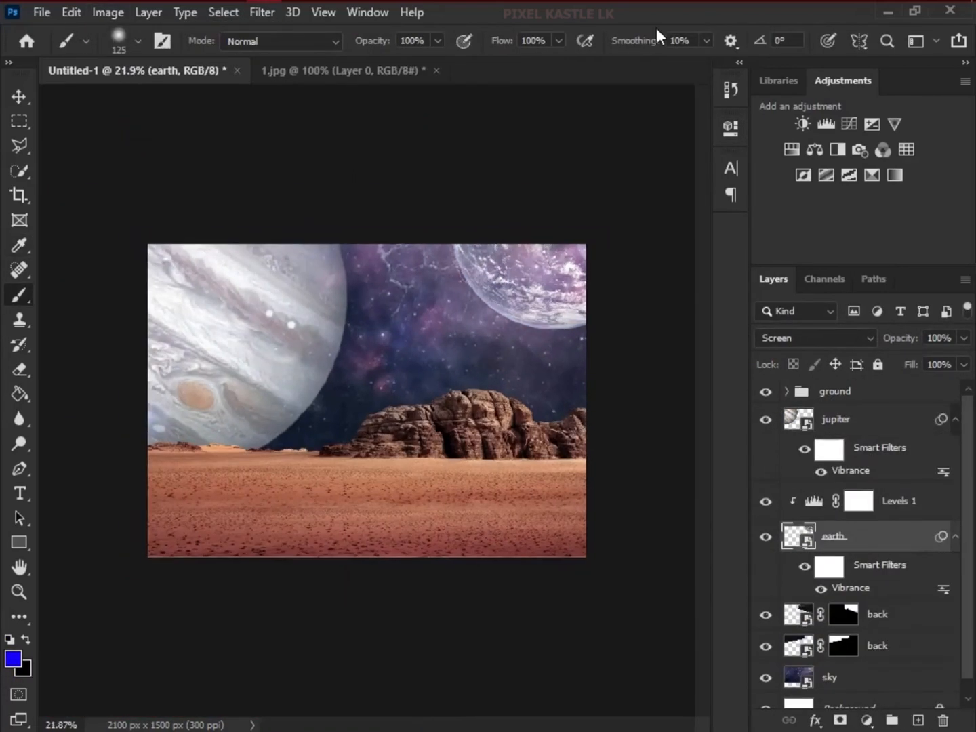
{"action": "scroll", "coordinate": [584, 275], "scroll_direction": "up", "scroll_amount": 3}
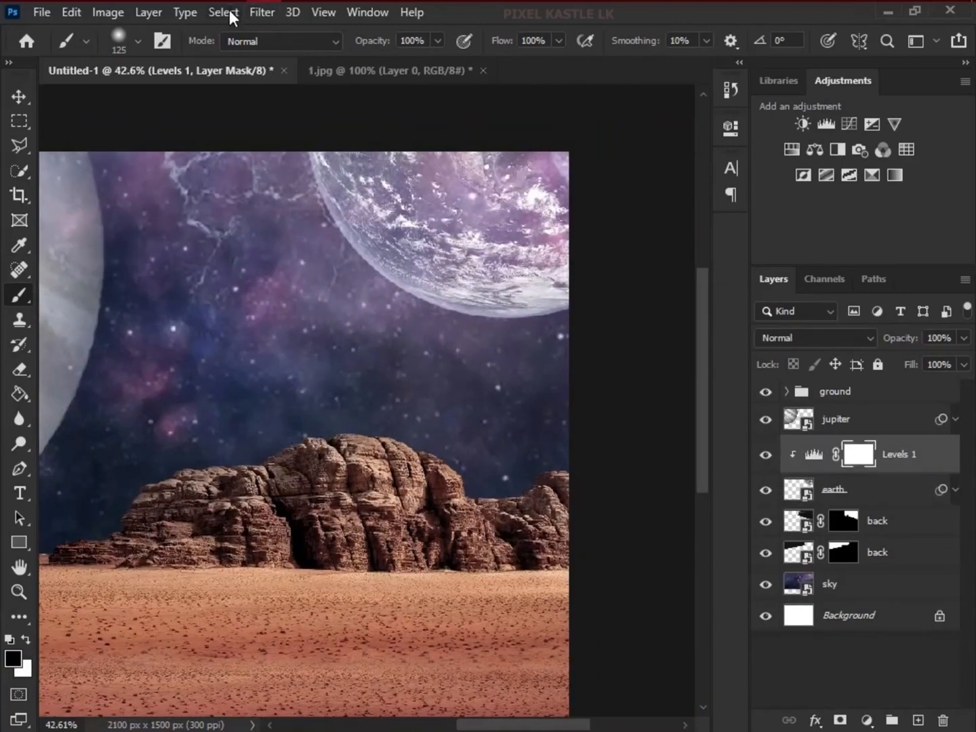
Add a Brightness/Contrast adjustment layer above Levels 1 with strongly raised brightness, and invert its mask to black
{"action": "left_click", "coordinate": [261, 12]}
{"action": "left_click", "coordinate": [919, 425]}
{"action": "left_click", "coordinate": [867, 721]}
{"action": "left_click", "coordinate": [875, 449]}
{"action": "left_click_drag", "start_coordinate": [569, 236], "coordinate": [675, 235]}
{"action": "left_click", "coordinate": [678, 121]}
{"action": "key", "text": "ctrl+i"}
Set the brush to Soft Round Pressure Opacity at 125 px with 0% hardness and a white foreground colour
{"action": "scroll", "coordinate": [387, 241], "scroll_direction": "up", "scroll_amount": 1}
{"action": "right_click", "coordinate": [369, 282]}
{"action": "left_click_drag", "start_coordinate": [537, 479], "coordinate": [539, 510]}
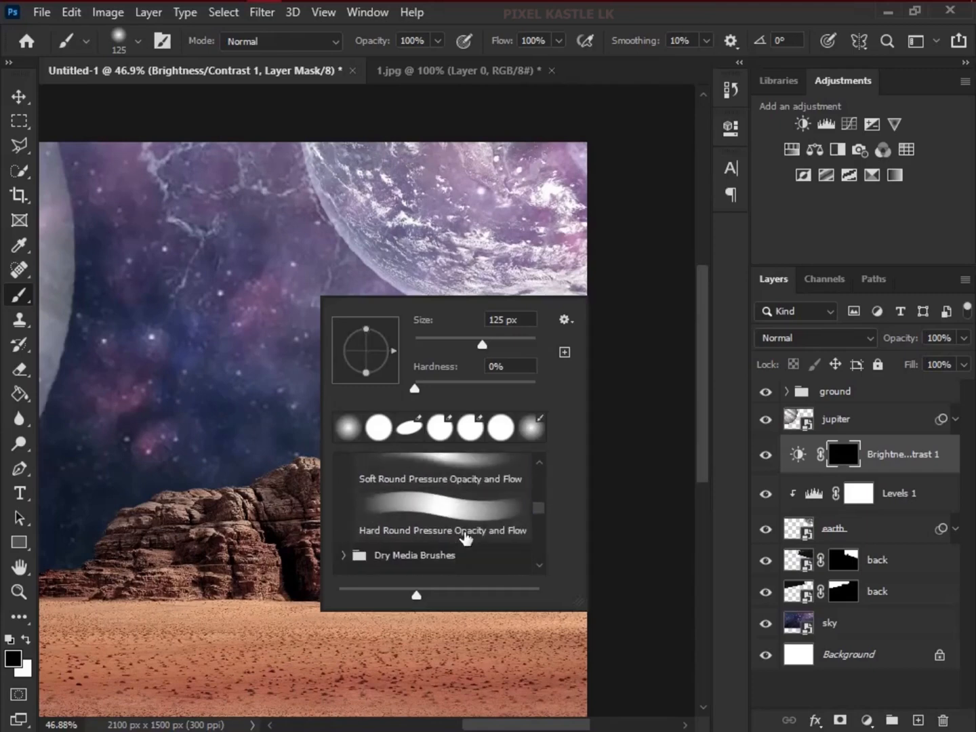
{"action": "double_click", "coordinate": [466, 532]}
{"action": "scroll", "coordinate": [466, 320], "scroll_direction": "down", "scroll_amount": 6}
{"action": "scroll", "coordinate": [380, 312], "scroll_direction": "up", "scroll_amount": 1}
{"action": "right_click", "coordinate": [250, 303]}
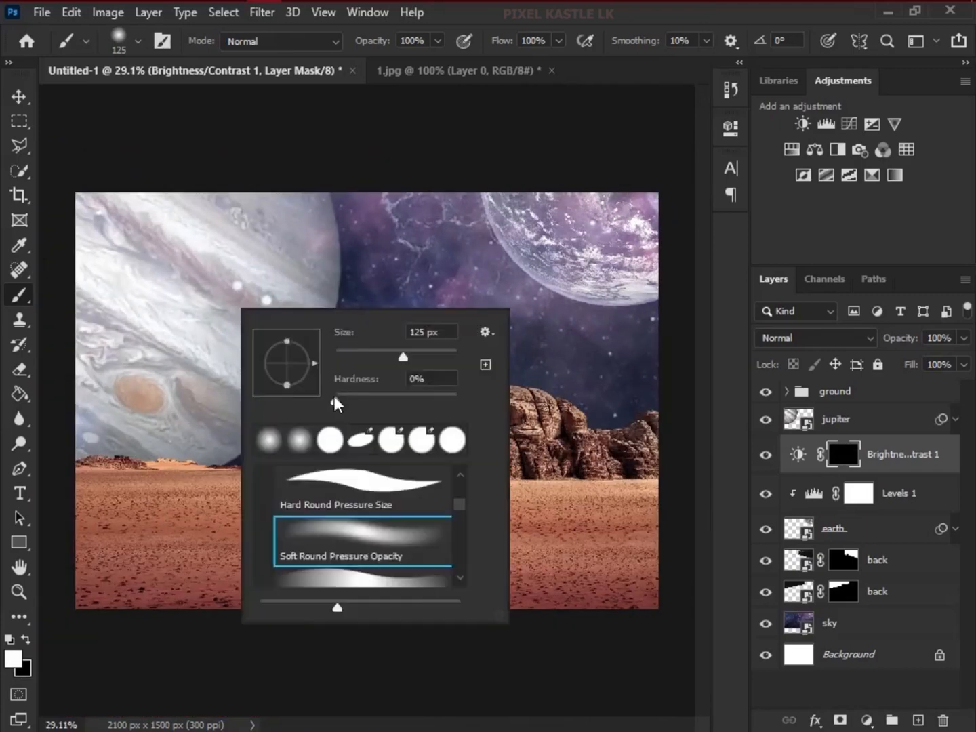
Paint white on the Brightness/Contrast 1 mask along the Earth's curved lower edge to create a glow
{"action": "left_click", "coordinate": [482, 193]}
{"action": "scroll", "coordinate": [355, 272], "scroll_direction": "up", "scroll_amount": 4}
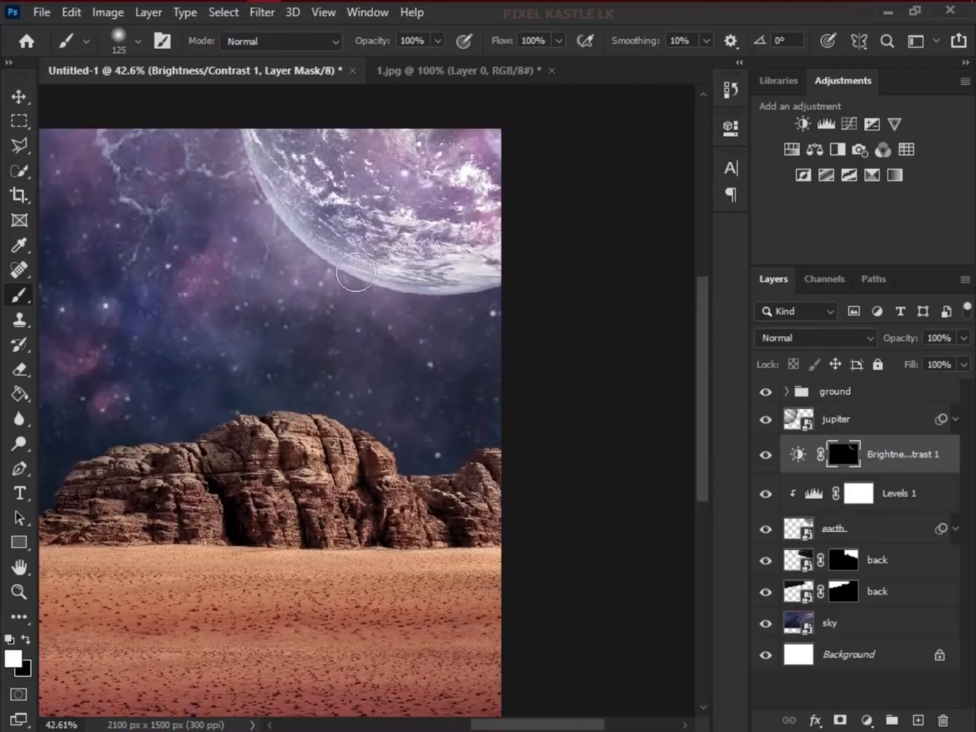
{"action": "scroll", "coordinate": [376, 315], "scroll_direction": "up", "scroll_amount": 3}
{"action": "scroll", "coordinate": [376, 314], "scroll_direction": "left", "scroll_amount": 3}
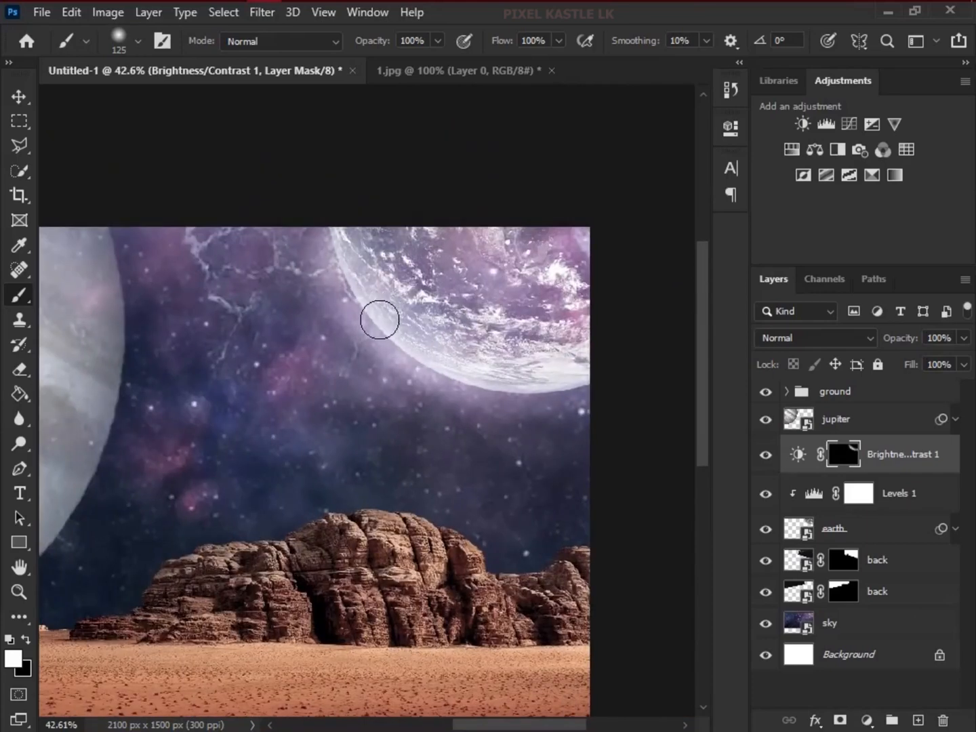
{"action": "mouse_move", "coordinate": [380, 319]}
{"action": "left_mouse_down"}
{"action": "mouse_move", "coordinate": [342, 255]}
{"action": "mouse_move", "coordinate": [495, 408]}
{"action": "left_mouse_up"}
{"action": "scroll", "coordinate": [406, 446], "scroll_direction": "down", "scroll_amount": 4}
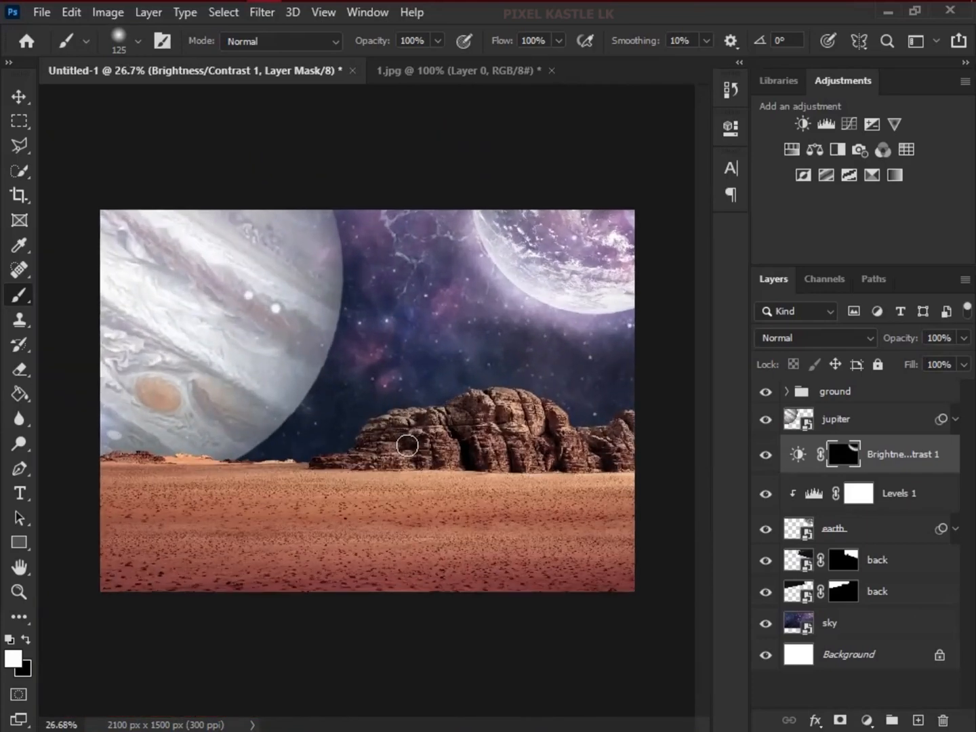
Add a Brightness/Contrast layer above jupiter with brightness -150 and contrast -23, and invert its mask to black
{"action": "left_click", "coordinate": [836, 419]}
{"action": "left_click", "coordinate": [866, 721]}
{"action": "left_click", "coordinate": [875, 441]}
{"action": "left_click_drag", "start_coordinate": [563, 234], "coordinate": [451, 234]}
{"action": "left_click_drag", "start_coordinate": [568, 272], "coordinate": [517, 272]}
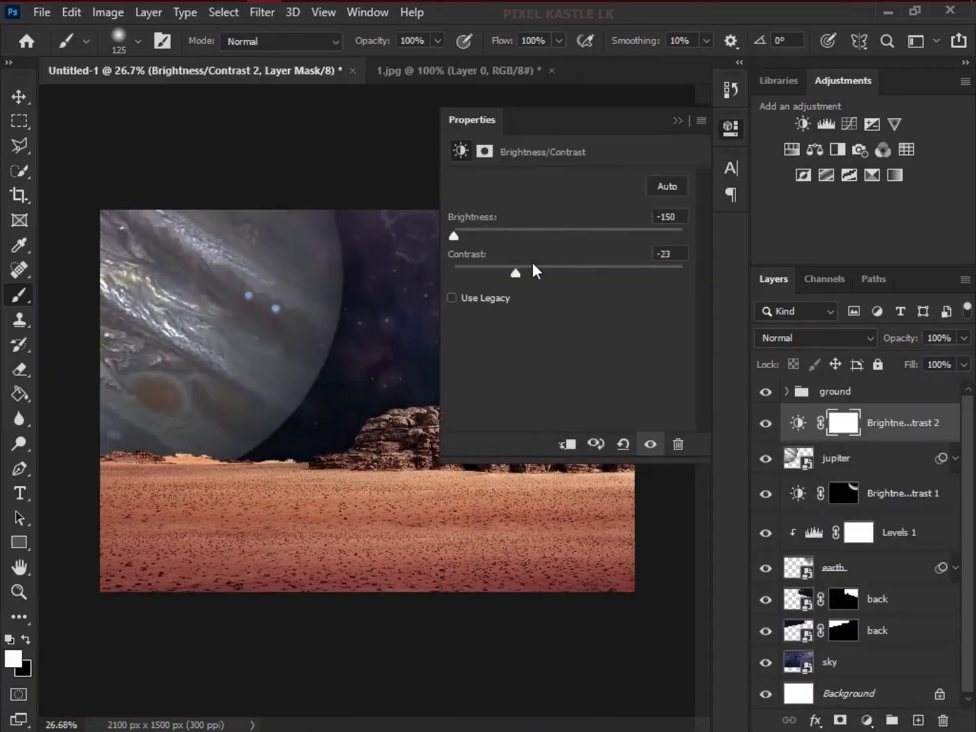
{"action": "key", "text": "ctrl+i"}
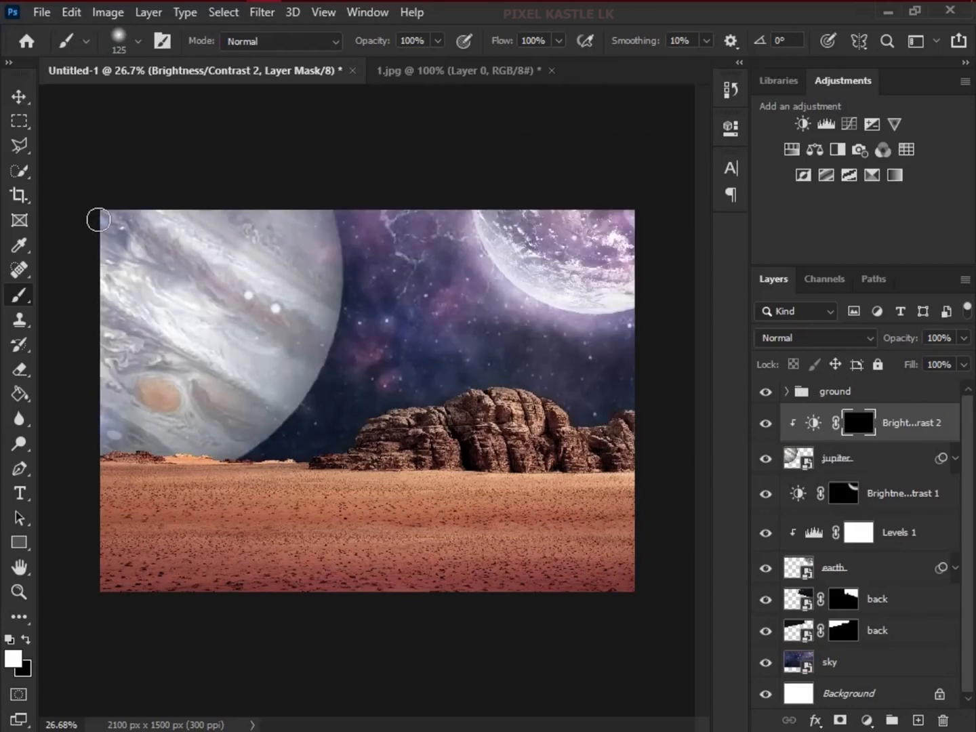
Paint white on the Brightness/Contrast 2 mask over Jupiter's outer upper area to darken it, and release the layer's clipping
{"action": "left_click_drag", "start_coordinate": [98, 221], "coordinate": [113, 295]}
{"action": "right_click", "coordinate": [151, 298]}
{"action": "left_click_drag", "start_coordinate": [160, 220], "coordinate": [106, 288]}
{"action": "right_click", "coordinate": [296, 399]}
{"action": "left_click_drag", "start_coordinate": [459, 540], "coordinate": [459, 564]}
{"action": "left_click", "coordinate": [104, 309]}
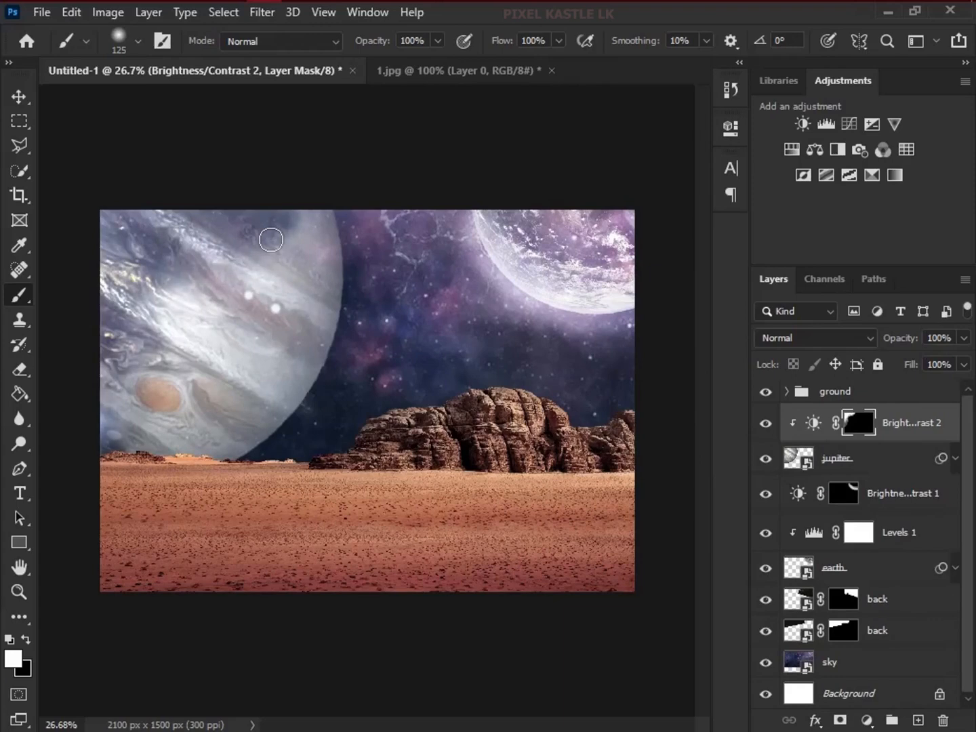
{"action": "left_click", "coordinate": [816, 440], "text": "alt"}
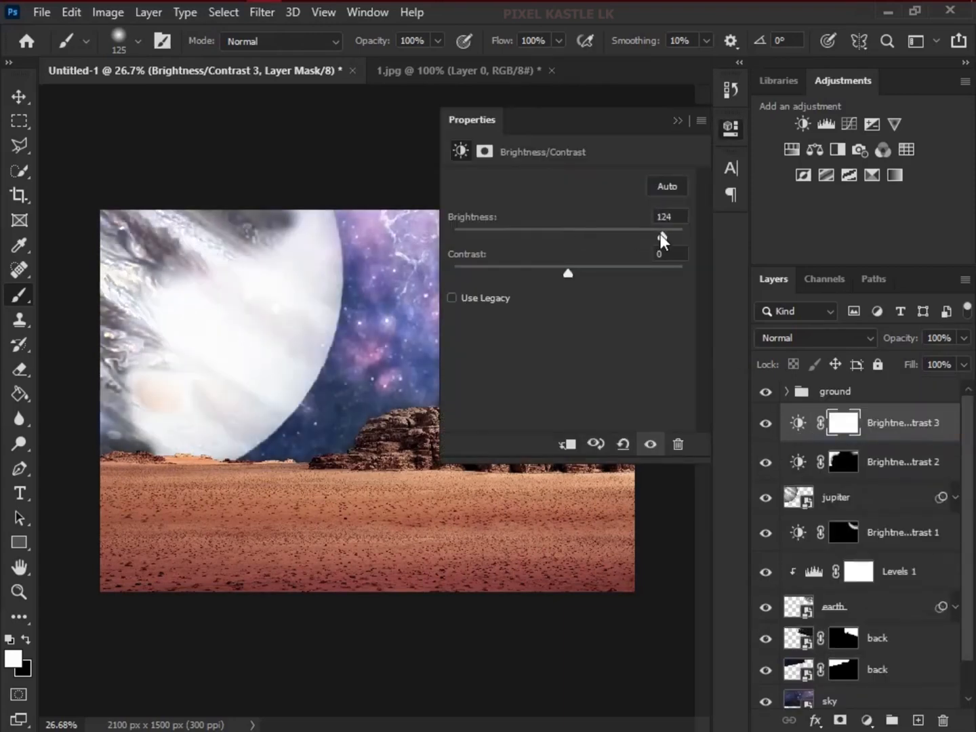
Raise the brightness and contrast of Brightness/Contrast 3, and invert its mask to black
{"action": "left_click_drag", "start_coordinate": [662, 235], "coordinate": [675, 235]}
{"action": "left_click_drag", "start_coordinate": [567, 273], "coordinate": [601, 272]}
{"action": "left_click", "coordinate": [691, 122]}
Choose a soft round brush and paint white on the Brightness/Contrast 3 mask along Jupiter's sky-facing edge
{"action": "right_click", "coordinate": [339, 268]}
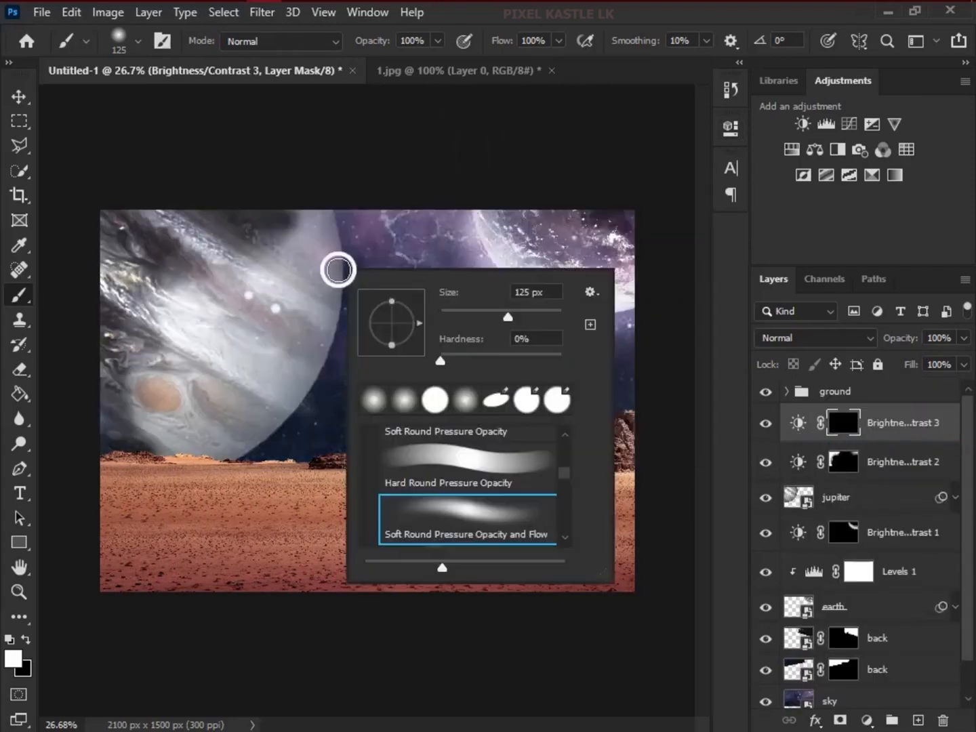
{"action": "scroll", "coordinate": [466, 509], "scroll_direction": "up", "scroll_amount": 2}
{"action": "left_click", "coordinate": [465, 510]}
{"action": "scroll", "coordinate": [294, 511], "scroll_direction": "up", "scroll_amount": 1}
{"action": "mouse_move", "coordinate": [272, 425]}
{"action": "left_mouse_down"}
{"action": "mouse_move", "coordinate": [289, 408]}
{"action": "mouse_move", "coordinate": [332, 193]}
{"action": "mouse_move", "coordinate": [309, 387]}
{"action": "mouse_move", "coordinate": [333, 210]}
{"action": "left_mouse_up"}
{"action": "right_click", "coordinate": [332, 226]}
{"action": "left_click", "coordinate": [281, 411]}
Enlarge the brush to 400 px and paint a broad soft white band on the Brightness/Contrast 3 mask over Jupiter's lit side
{"action": "key", "text": "bracketright"}
{"action": "key", "text": "bracketright"}
{"action": "key", "text": "bracketright"}
{"action": "key", "text": "bracketright"}
{"action": "key", "text": "bracketright"}
{"action": "key", "text": "bracketright"}
{"action": "mouse_move", "coordinate": [225, 425]}
{"action": "left_mouse_down"}
{"action": "mouse_move", "coordinate": [243, 419]}
{"action": "mouse_move", "coordinate": [218, 461]}
{"action": "mouse_move", "coordinate": [298, 351]}
{"action": "mouse_move", "coordinate": [293, 486]}
{"action": "left_mouse_up"}
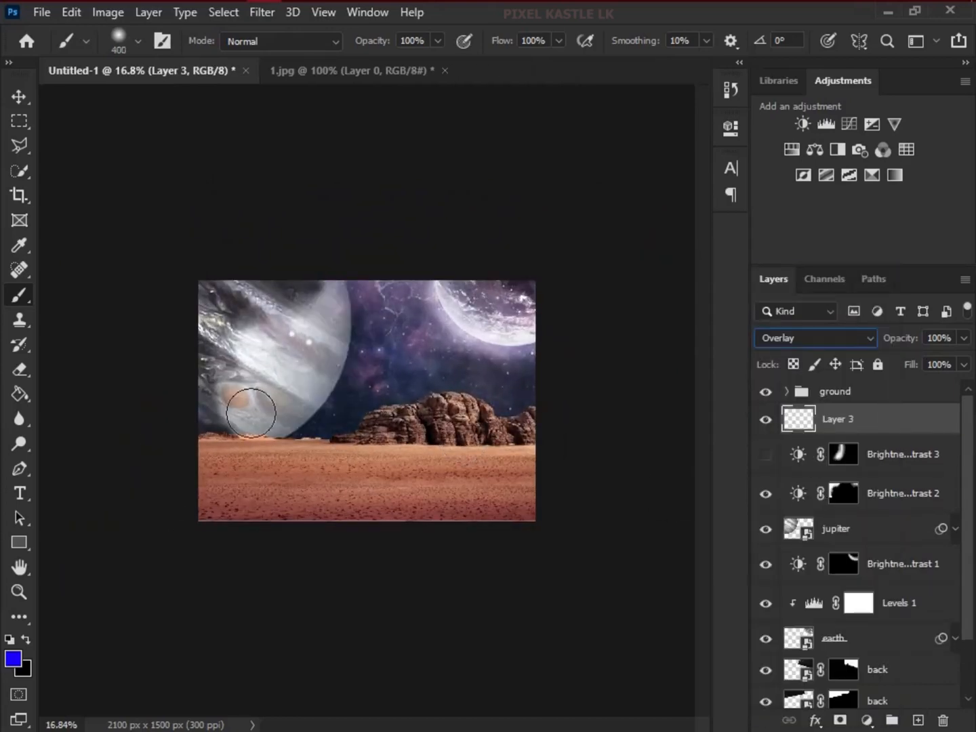
Try a near-white (#fafafe) glow stroke along Jupiter's sky-facing edge on the Overlay layer Layer 3
{"action": "key", "text": "ctrl+plus"}
{"action": "left_click", "coordinate": [17, 296]}
{"action": "scroll", "coordinate": [429, 351], "scroll_direction": "up", "scroll_amount": 3}
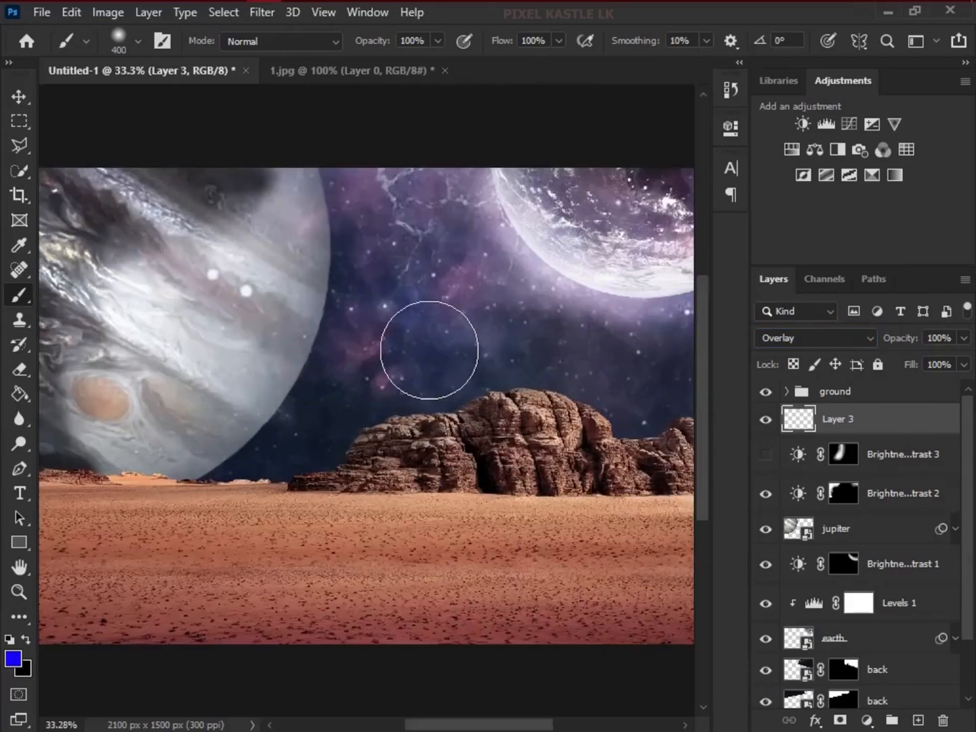
{"action": "scroll", "coordinate": [430, 350], "scroll_direction": "down", "scroll_amount": 1}
{"action": "left_click", "coordinate": [13, 659]}
{"action": "left_click", "coordinate": [228, 140]}
{"action": "left_click", "coordinate": [645, 156]}
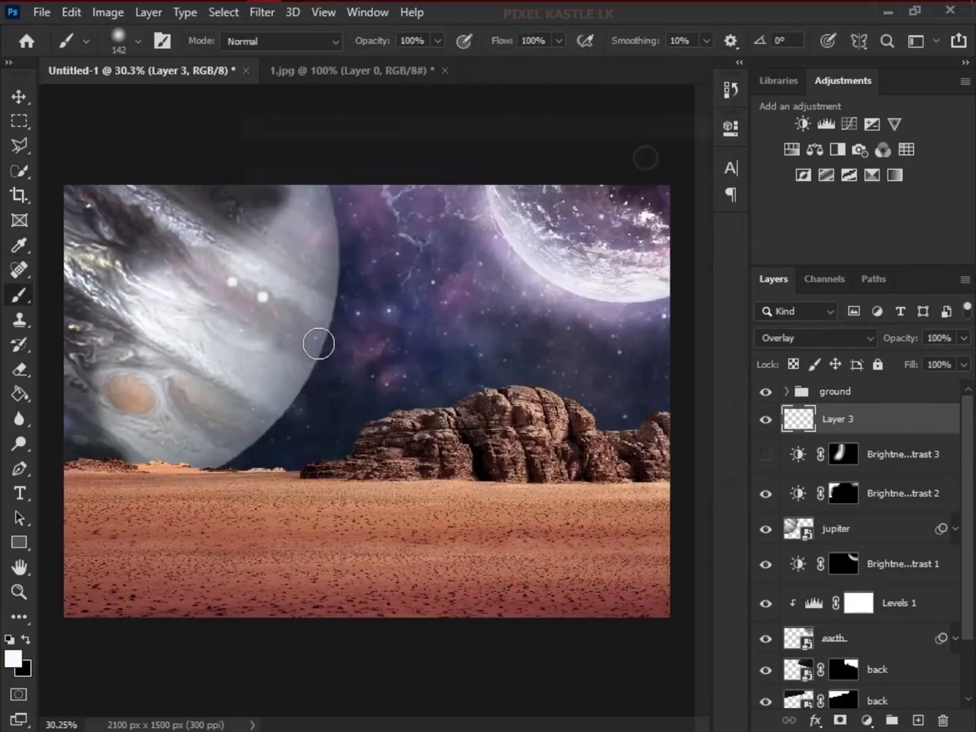
{"action": "mouse_move", "coordinate": [319, 343]}
{"action": "left_mouse_down"}
{"action": "mouse_move", "coordinate": [307, 387]}
{"action": "mouse_move", "coordinate": [331, 305]}
{"action": "left_mouse_up"}
{"action": "left_click", "coordinate": [815, 339]}
{"action": "left_click", "coordinate": [800, 485]}
{"action": "key", "text": "ctrl+z"}
Paint a cyan glow along the Earth's curved lower edge on Layer 3 with a 158 px brush
{"action": "left_click", "coordinate": [13, 659]}
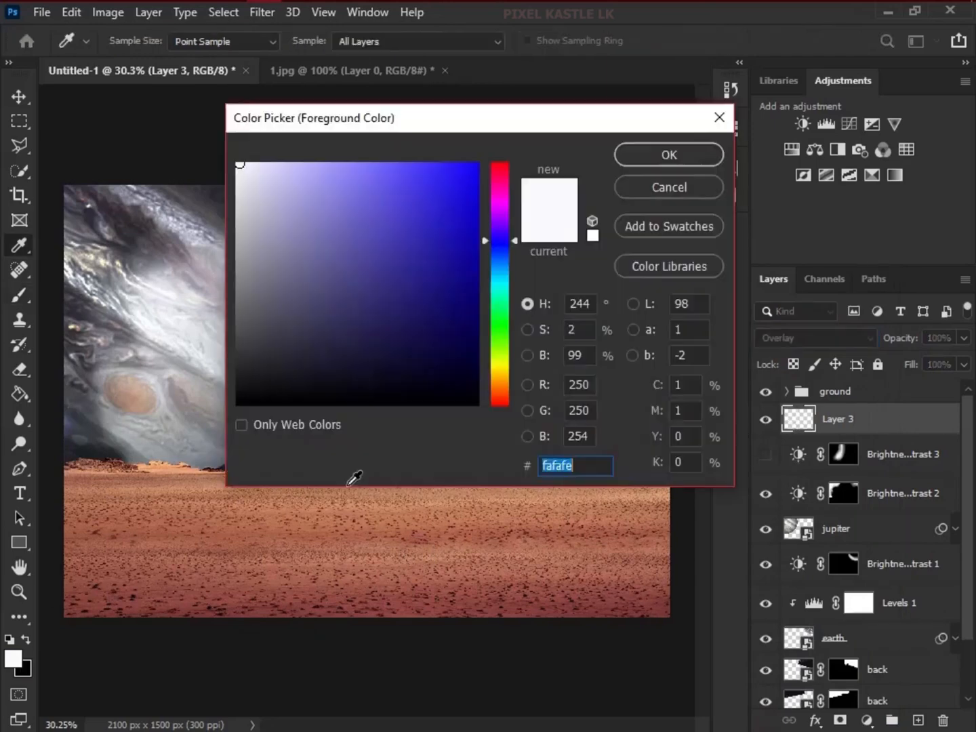
{"action": "left_click", "coordinate": [498, 287]}
{"action": "left_click", "coordinate": [419, 177]}
{"action": "left_click", "coordinate": [668, 155]}
{"action": "right_click", "coordinate": [474, 242]}
{"action": "left_click_drag", "start_coordinate": [645, 290], "coordinate": [651, 290]}
{"action": "left_click_drag", "start_coordinate": [489, 190], "coordinate": [671, 303]}
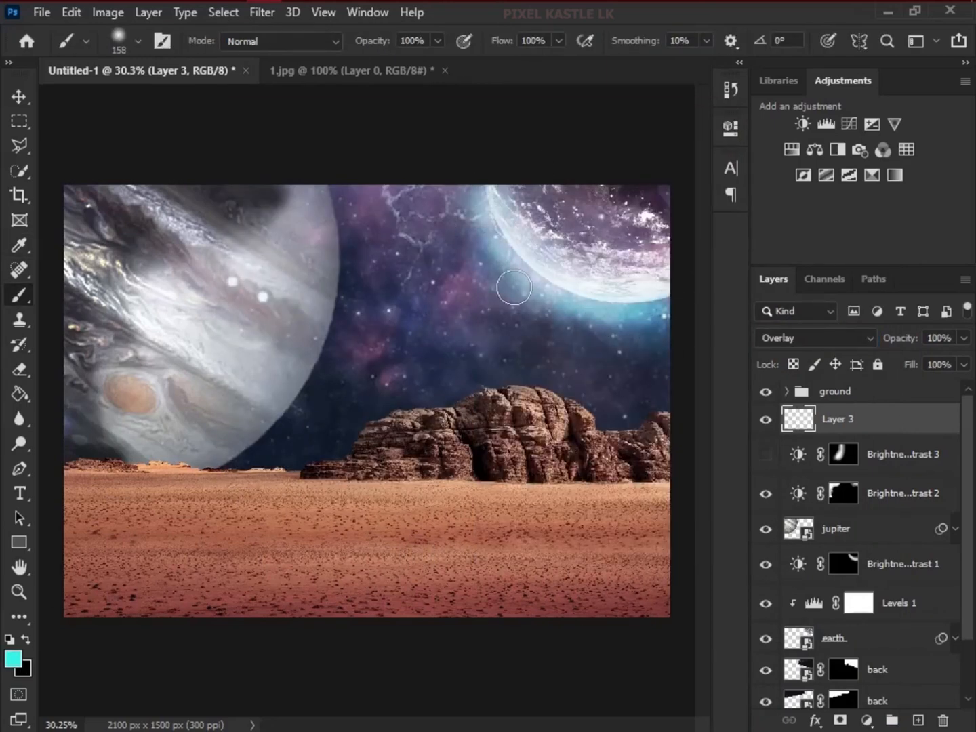
Show Brightness/Contrast 3 and set its brightness to 150 and contrast to -2
{"action": "scroll", "coordinate": [656, 326], "scroll_direction": "down", "scroll_amount": 2}
{"action": "left_click", "coordinate": [766, 455]}
{"action": "double_click", "coordinate": [799, 455]}
{"action": "left_click_drag", "start_coordinate": [678, 235], "coordinate": [683, 236]}
{"action": "left_click_drag", "start_coordinate": [601, 272], "coordinate": [562, 274]}
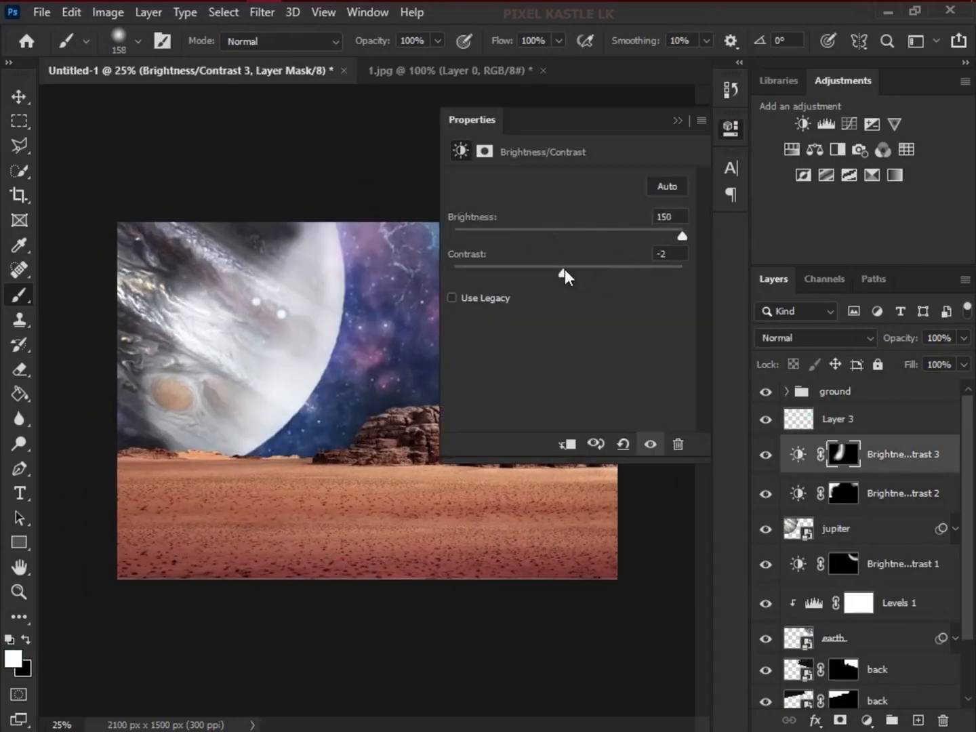
{"action": "left_click", "coordinate": [679, 120]}
Rename Layer 3 as rays, and sort the planet and adjustment layers into groups named jupiter and earth
{"action": "double_click", "coordinate": [838, 419]}
{"action": "left_click", "coordinate": [875, 529]}
{"action": "left_click", "coordinate": [875, 455], "text": "shift"}
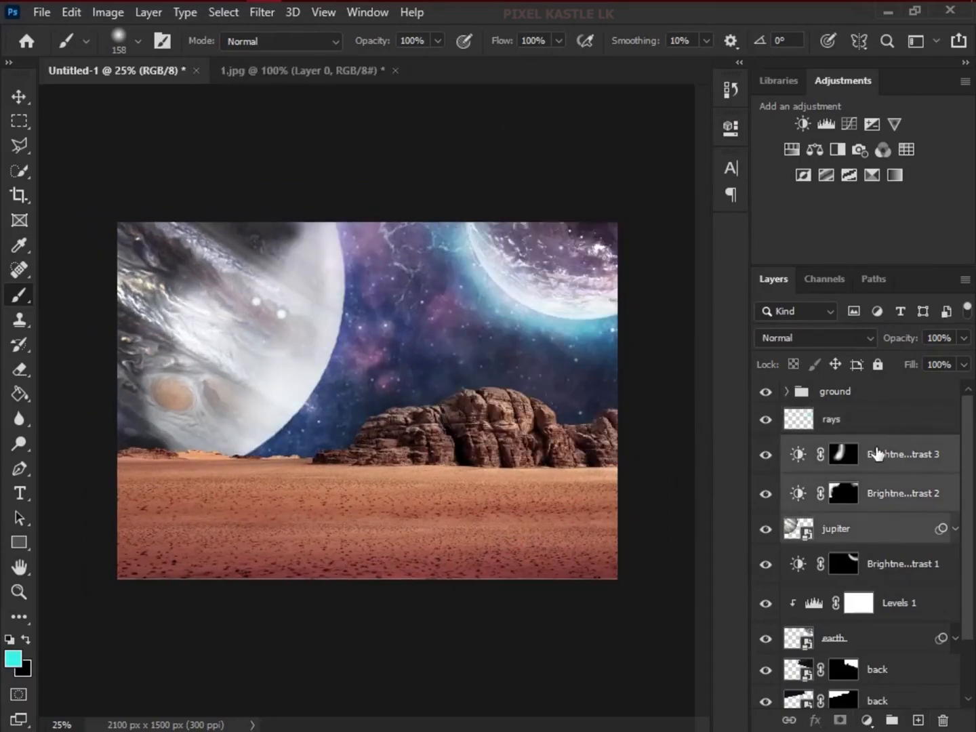
{"action": "key", "text": "ctrl+g"}
{"action": "double_click", "coordinate": [833, 447]}
{"action": "type", "text": "jupiter"}
{"action": "key", "text": "Return"}
{"action": "left_click", "coordinate": [861, 553]}
{"action": "left_click", "coordinate": [867, 465], "text": "shift"}
Paint an orange glow along Jupiter's sky-facing edge on the rays layer with the 158 px brush
{"action": "left_click", "coordinate": [831, 419]}
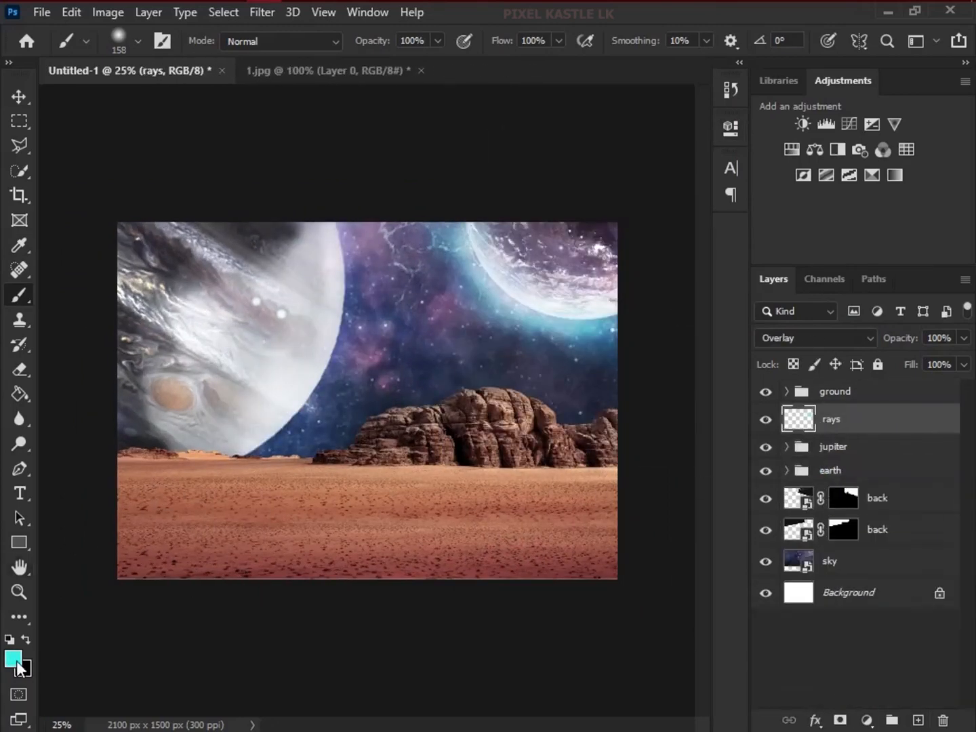
{"action": "left_click", "coordinate": [13, 658]}
{"action": "left_click", "coordinate": [669, 153]}
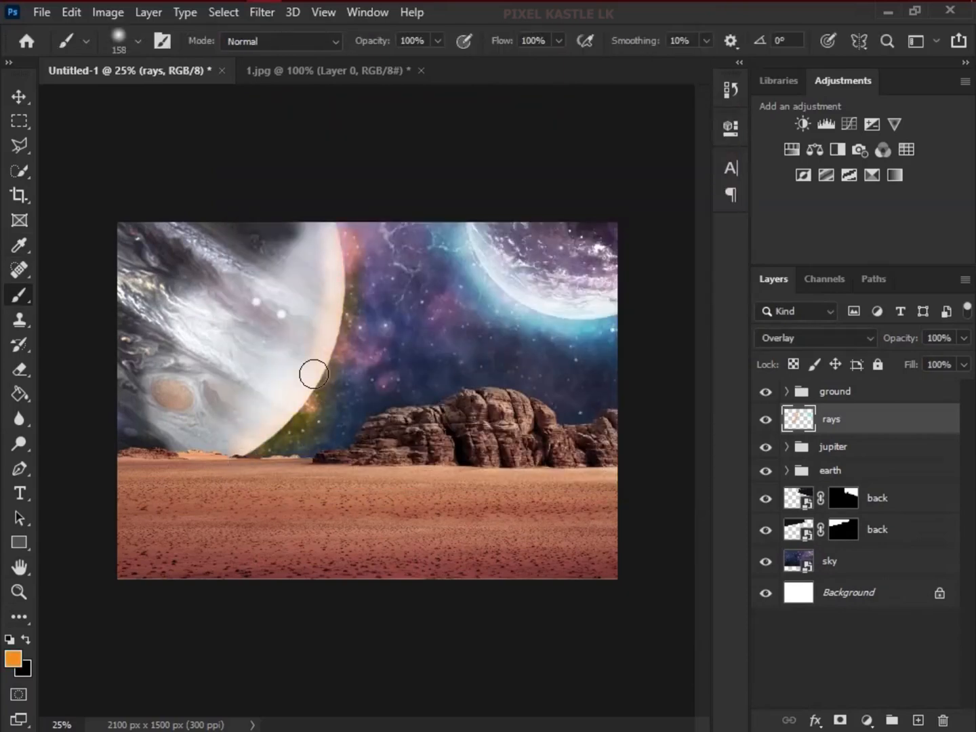
{"action": "scroll", "coordinate": [318, 539], "scroll_direction": "down", "scroll_amount": 2}
{"action": "scroll", "coordinate": [318, 538], "scroll_direction": "up", "scroll_amount": 6}
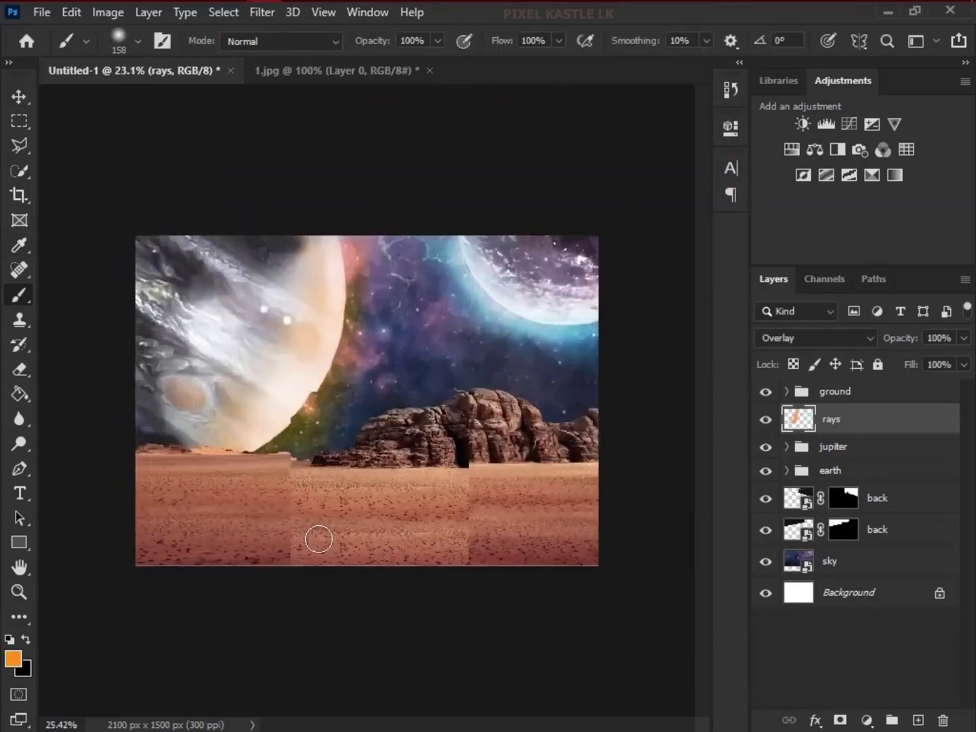
{"action": "scroll", "coordinate": [542, 424], "scroll_direction": "down", "scroll_amount": 3}
Add a Brightness/Contrast layer with strongly raised brightness at the top of the ground group, and invert its mask to black
{"action": "left_click", "coordinate": [786, 392]}
{"action": "left_click", "coordinate": [897, 521]}
{"action": "left_click", "coordinate": [904, 420]}
{"action": "left_click", "coordinate": [803, 125]}
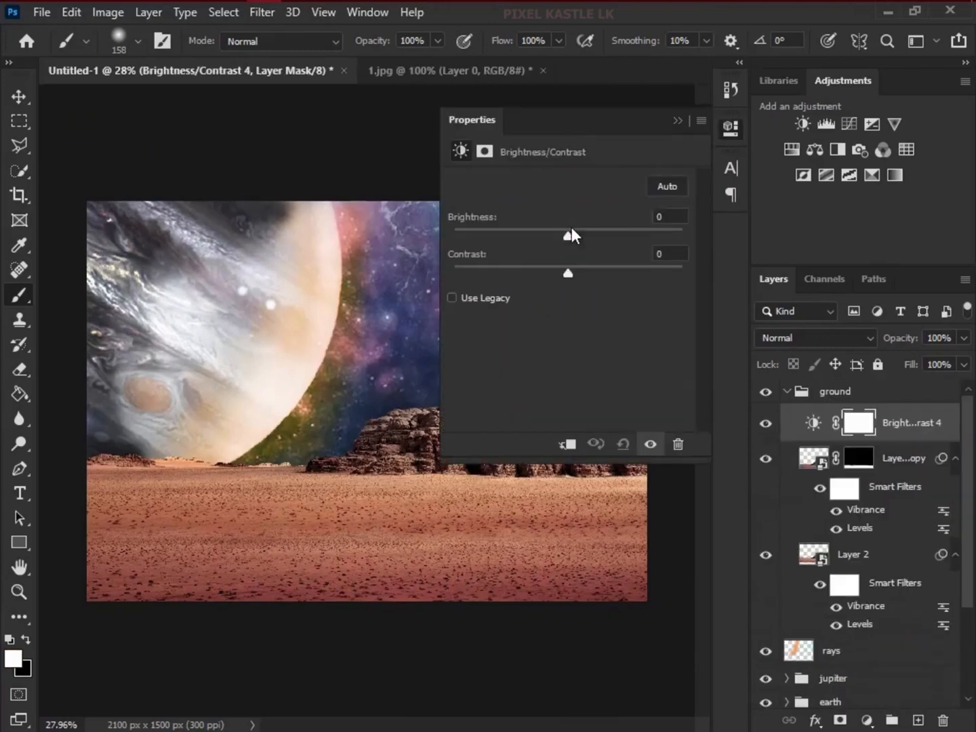
{"action": "left_click_drag", "start_coordinate": [569, 235], "coordinate": [669, 235]}
{"action": "left_click", "coordinate": [703, 120]}
{"action": "key", "text": "ctrl+i"}
Paint white on the Brightness/Contrast 4 mask along the rocks' upper edge and the distant horizon
{"action": "scroll", "coordinate": [577, 424], "scroll_direction": "up", "scroll_amount": 6}
{"action": "left_click_drag", "start_coordinate": [465, 381], "coordinate": [383, 363]}
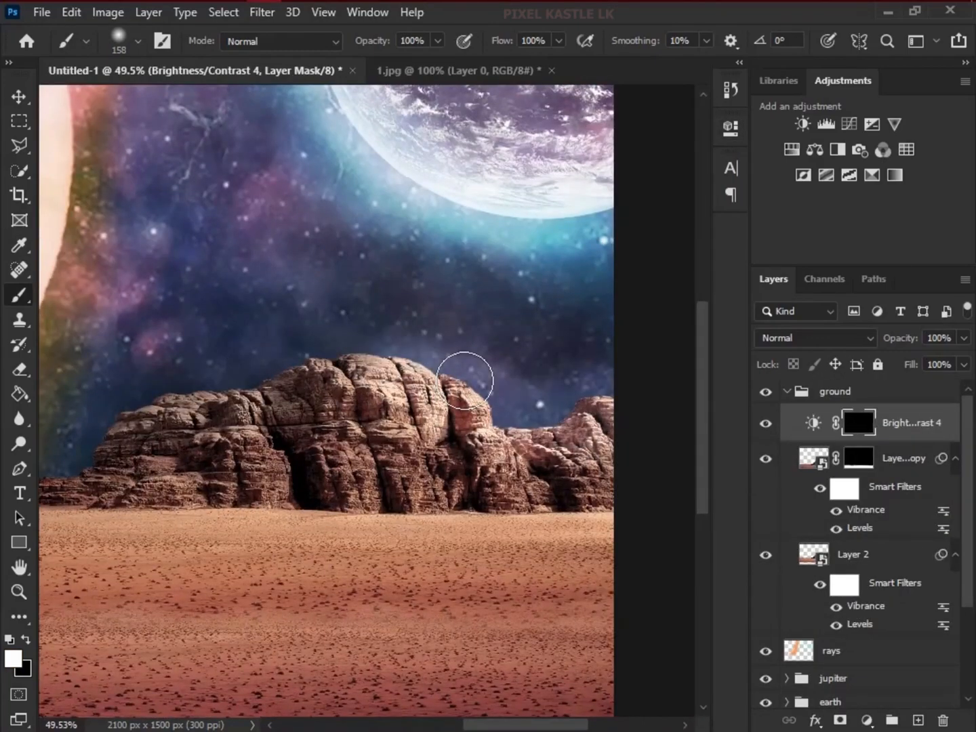
{"action": "left_click_drag", "start_coordinate": [320, 371], "coordinate": [498, 342]}
{"action": "mouse_move", "coordinate": [499, 343]}
{"action": "left_mouse_down"}
{"action": "mouse_move", "coordinate": [369, 376]}
{"action": "mouse_move", "coordinate": [244, 427]}
{"action": "left_mouse_up"}
{"action": "mouse_move", "coordinate": [165, 456]}
{"action": "left_mouse_down"}
{"action": "mouse_move", "coordinate": [427, 408]}
{"action": "mouse_move", "coordinate": [91, 405]}
{"action": "left_mouse_up"}
{"action": "left_click_drag", "start_coordinate": [428, 405], "coordinate": [576, 350]}
{"action": "left_click_drag", "start_coordinate": [681, 369], "coordinate": [604, 387]}
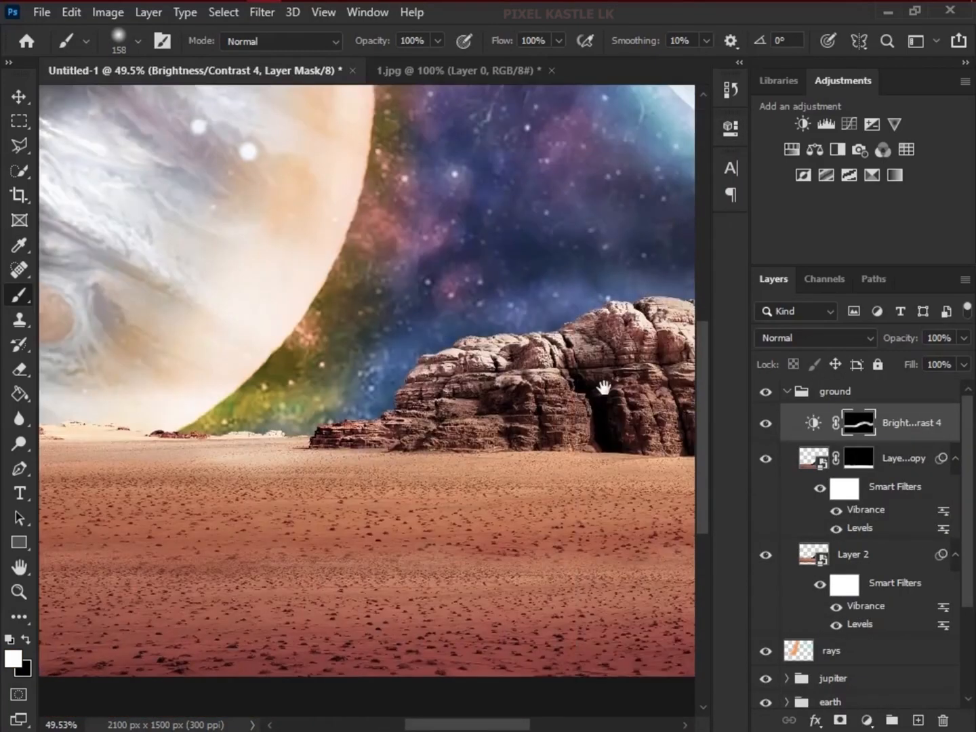
Set the brush to Hard Round at 20 px with 100% hardness for detail work on the rocks
{"action": "scroll", "coordinate": [468, 505], "scroll_direction": "down", "scroll_amount": 7}
{"action": "scroll", "coordinate": [468, 506], "scroll_direction": "up", "scroll_amount": 2}
{"action": "scroll", "coordinate": [420, 440], "scroll_direction": "up", "scroll_amount": 12}
{"action": "right_click", "coordinate": [362, 595]}
{"action": "left_click", "coordinate": [490, 512]}
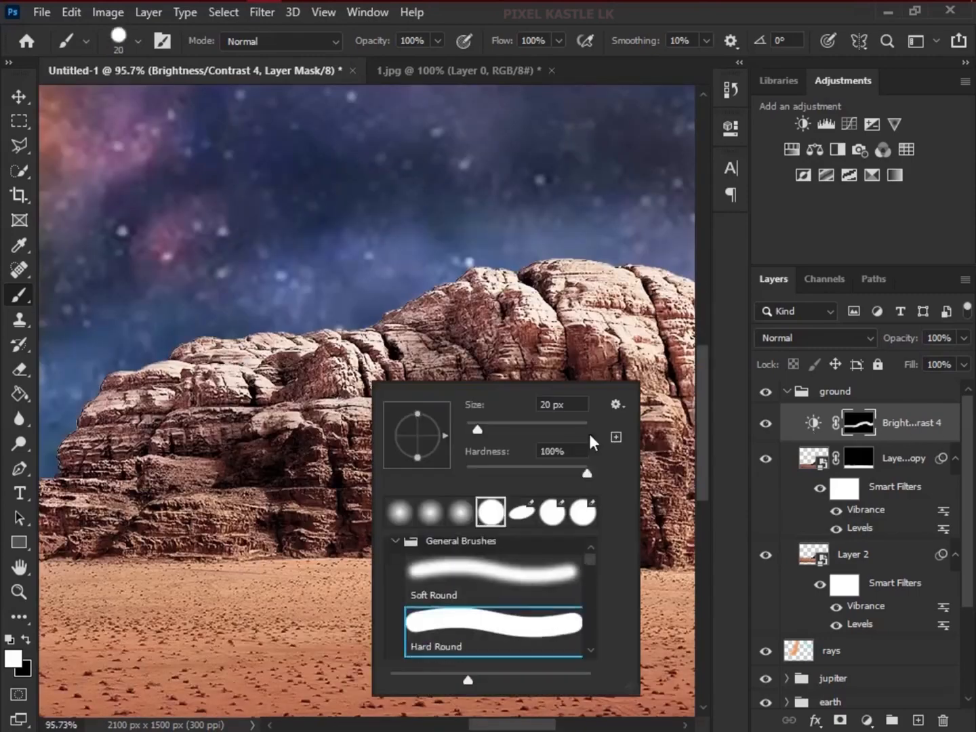
{"action": "left_click", "coordinate": [363, 174]}
{"action": "scroll", "coordinate": [508, 305], "scroll_direction": "up", "scroll_amount": 3}
{"action": "left_click_drag", "start_coordinate": [271, 434], "coordinate": [603, 350]}
Add a Brightness/Contrast layer with strongly raised brightness and a black mask, clipped to Brightness/Contrast 4
{"action": "left_click", "coordinate": [867, 721]}
{"action": "left_click", "coordinate": [875, 443]}
{"action": "left_click_drag", "start_coordinate": [568, 235], "coordinate": [680, 232]}
{"action": "key", "text": "ctrl+i"}
{"action": "left_click", "coordinate": [678, 119]}
{"action": "left_click", "coordinate": [828, 442], "text": "alt"}
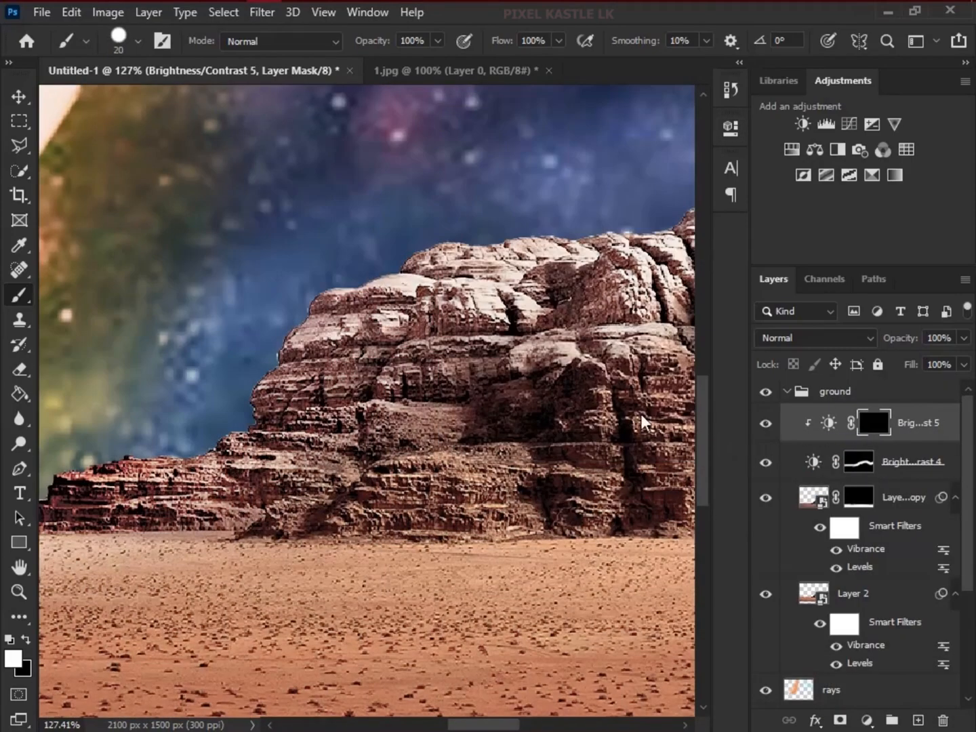
Move Brightness/Contrast 5 below Brightness/Contrast 4, clipped to the masked ground copy, and paint a small highlight on the rock ridge
{"action": "left_click_drag", "start_coordinate": [397, 276], "coordinate": [341, 283]}
{"action": "key", "text": "ctrl+z"}
{"action": "left_click_drag", "start_coordinate": [916, 424], "coordinate": [912, 479]}
{"action": "left_click_drag", "start_coordinate": [389, 284], "coordinate": [408, 274]}
{"action": "left_click", "coordinate": [828, 479], "text": "alt"}
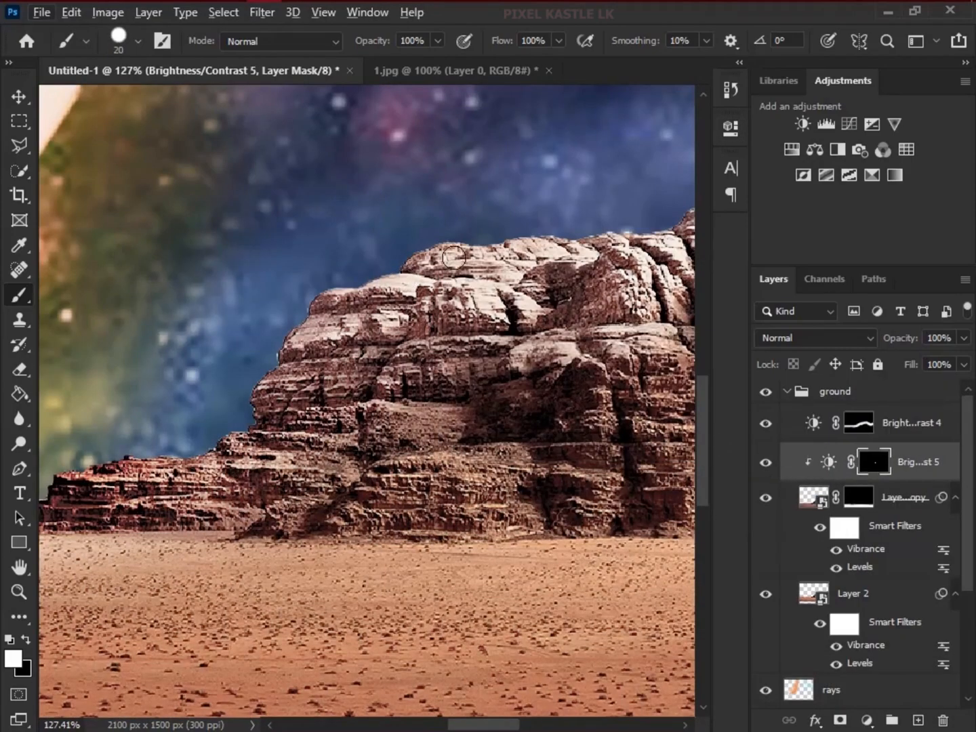
Try painting black on the Brightness/Contrast 4 mask over the main rock formation with different brushes
{"action": "left_click", "coordinate": [766, 423]}
{"action": "key", "text": "ctrl+0"}
{"action": "left_click", "coordinate": [766, 424]}
{"action": "left_click", "coordinate": [864, 423]}
{"action": "key", "text": "x"}
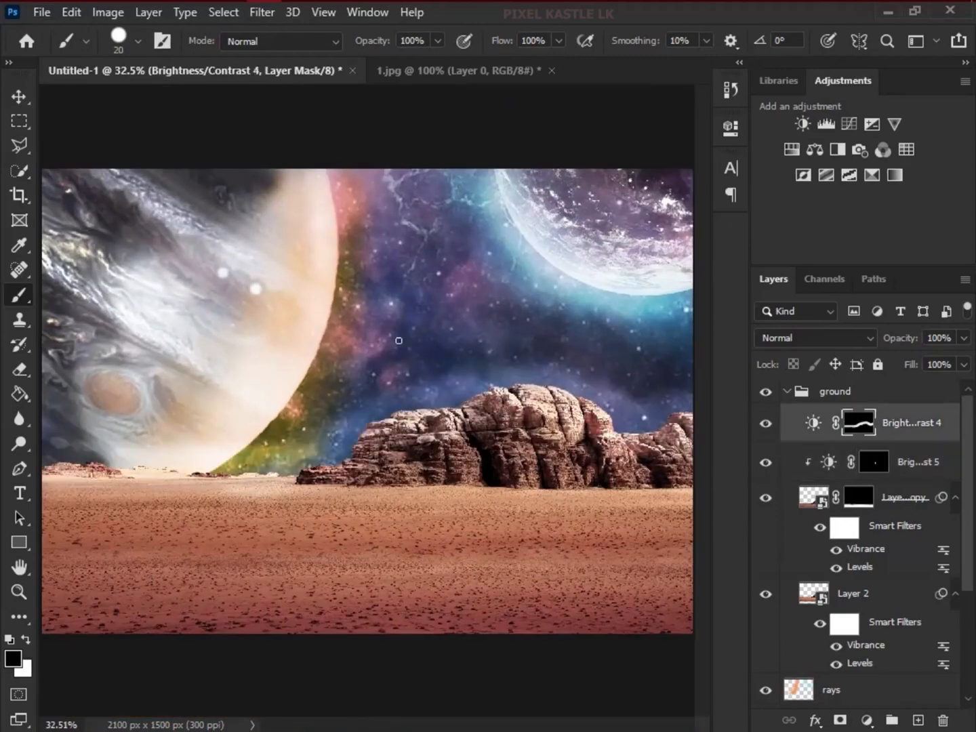
{"action": "right_click", "coordinate": [414, 409]}
{"action": "left_click", "coordinate": [454, 544]}
{"action": "left_click_drag", "start_coordinate": [388, 450], "coordinate": [367, 464]}
{"action": "right_click", "coordinate": [610, 359]}
{"action": "scroll", "coordinate": [827, 563], "scroll_direction": "down", "scroll_amount": 3}
{"action": "double_click", "coordinate": [754, 604]}
{"action": "key", "text": "ctrl+z"}
{"action": "left_click_drag", "start_coordinate": [577, 417], "coordinate": [522, 431]}
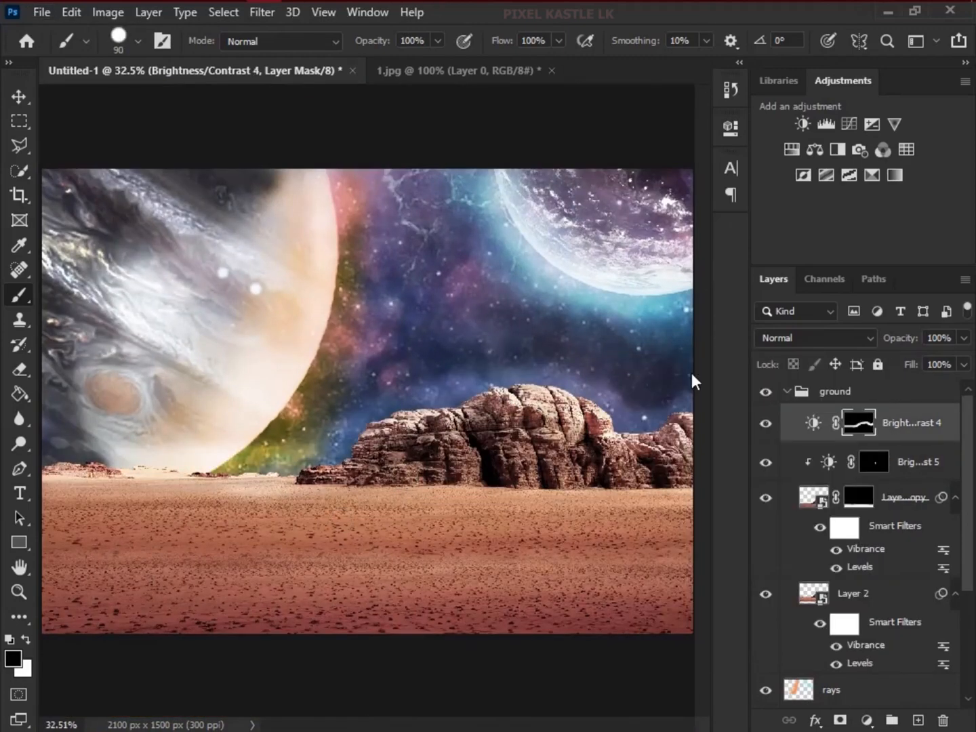
Try painting black on the Brightness/Contrast 4 mask along the smaller rocks at the image's edge, using another brush preset
{"action": "left_click_drag", "start_coordinate": [687, 408], "coordinate": [622, 404]}
{"action": "right_click", "coordinate": [618, 321]}
{"action": "double_click", "coordinate": [735, 572]}
{"action": "key", "text": "ctrl+z"}
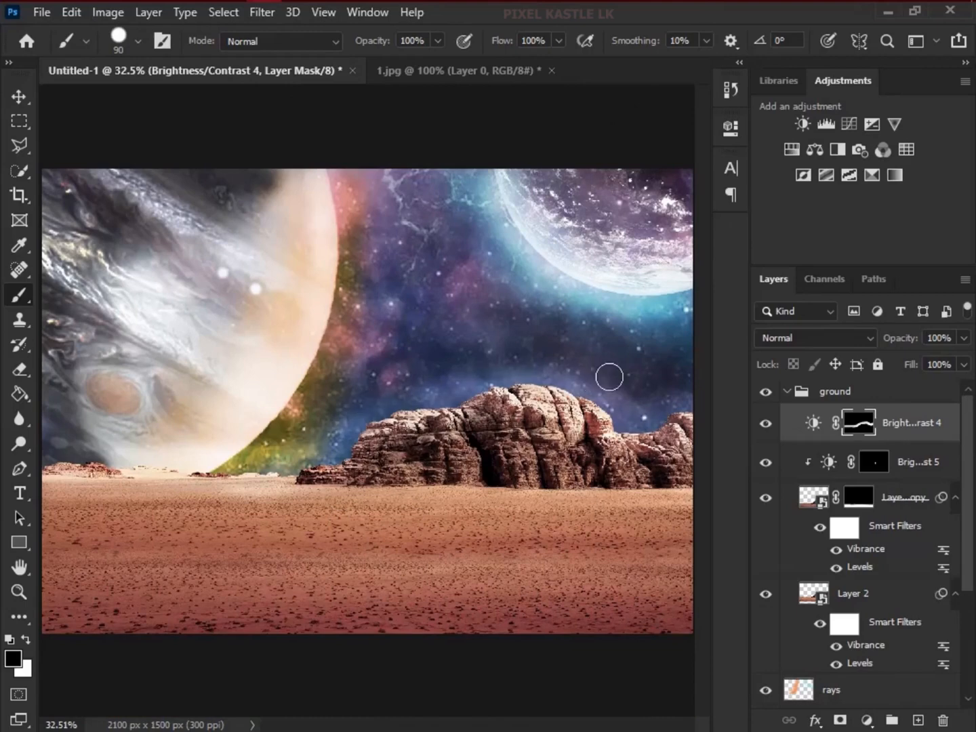
{"action": "scroll", "coordinate": [528, 366], "scroll_direction": "down", "scroll_amount": 2}
Target the Brightness/Contrast 5 mask, reduce the brush to 8 px and pick a different brush preset
{"action": "left_click", "coordinate": [869, 467]}
{"action": "scroll", "coordinate": [418, 463], "scroll_direction": "up", "scroll_amount": 10}
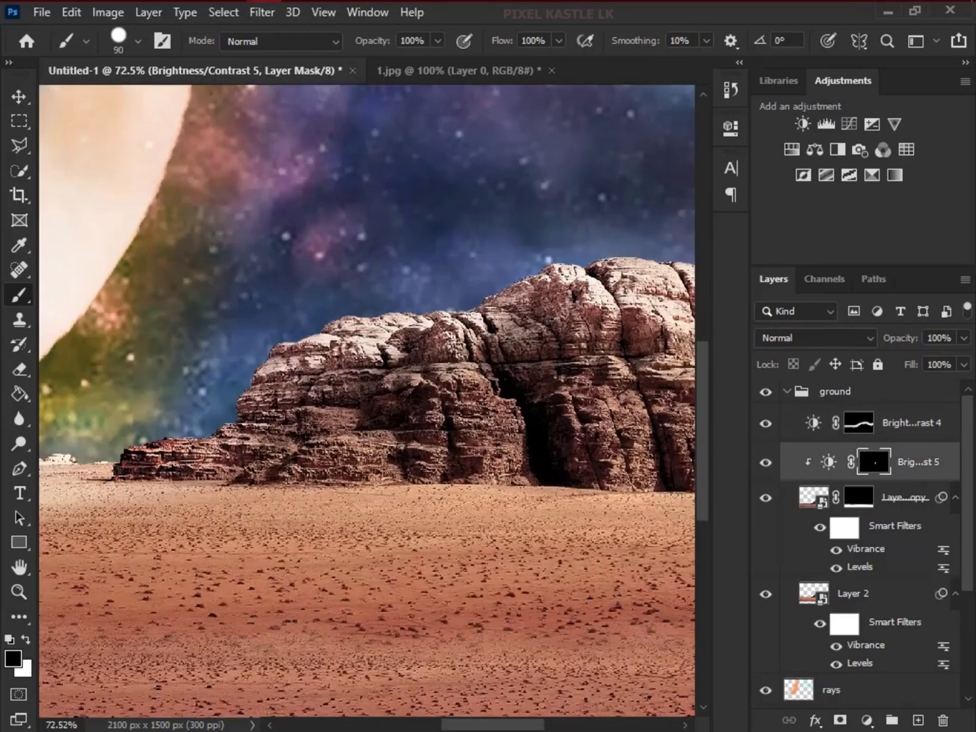
{"action": "key", "text": "["}
{"action": "key", "text": "["}
{"action": "key", "text": "["}
{"action": "key", "text": "["}
{"action": "key", "text": "["}
{"action": "key", "text": "["}
{"action": "key", "text": "["}
{"action": "key", "text": "["}
{"action": "key", "text": "["}
{"action": "key", "text": "["}
{"action": "key", "text": "["}
{"action": "key", "text": "["}
{"action": "key", "text": "["}
{"action": "key", "text": "["}
{"action": "right_click", "coordinate": [398, 353]}
{"action": "scroll", "coordinate": [654, 596], "scroll_direction": "down", "scroll_amount": 2}
{"action": "double_click", "coordinate": [556, 602]}
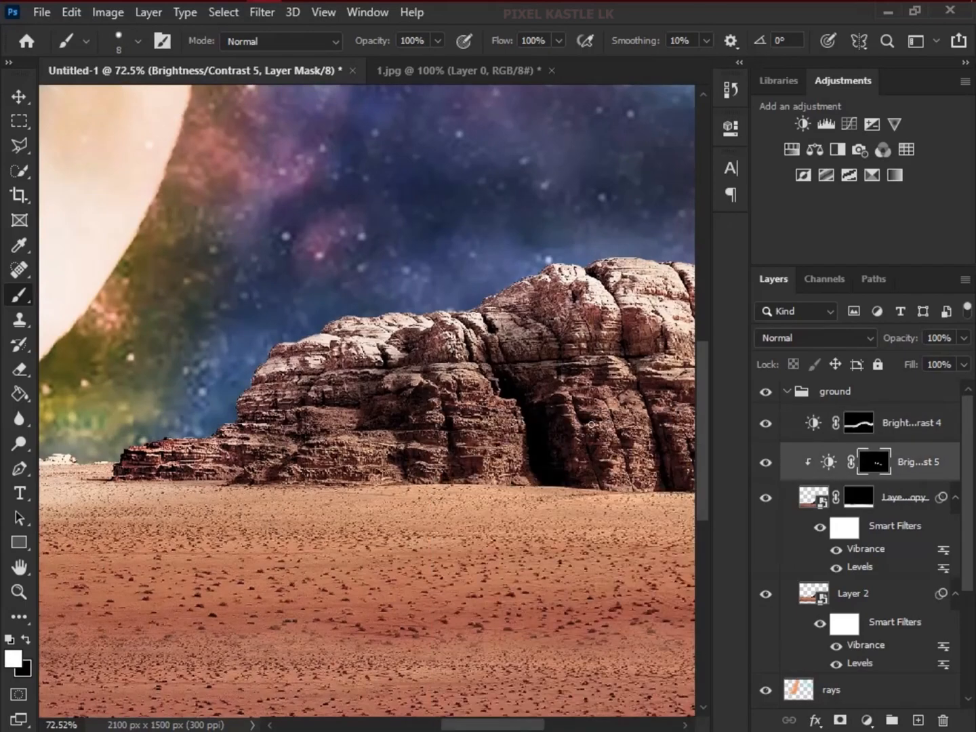
Replace Brightness/Contrast 5 with a new strongly brightened Brightness/Contrast layer clipped to Layer 2, and invert its mask to black
{"action": "left_click_drag", "start_coordinate": [946, 722], "coordinate": [943, 720]}
{"action": "left_click", "coordinate": [852, 554]}
{"action": "left_click", "coordinate": [867, 721]}
{"action": "left_click", "coordinate": [901, 380]}
{"action": "left_click_drag", "start_coordinate": [568, 234], "coordinate": [669, 233]}
{"action": "left_click", "coordinate": [874, 559]}
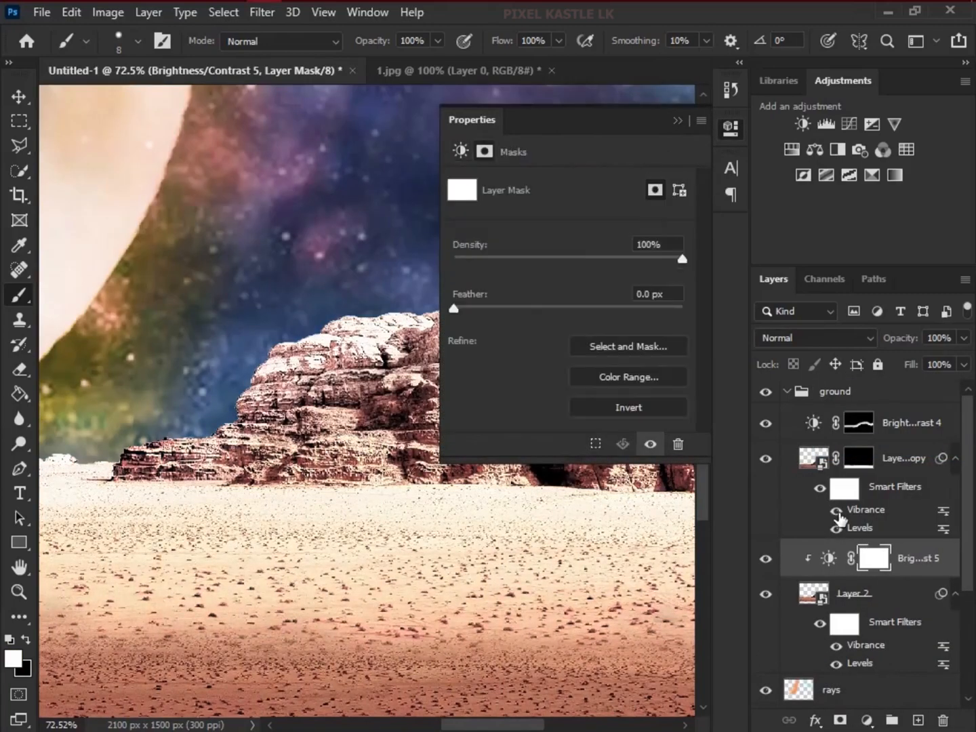
{"action": "key", "text": "ctrl+i"}
Paint white on the new Brightness/Contrast 5 mask with an 8 px brush to highlight the lower rock ridge beside Jupiter
{"action": "right_click", "coordinate": [482, 316]}
{"action": "double_click", "coordinate": [659, 568]}
{"action": "scroll", "coordinate": [503, 265], "scroll_direction": "up", "scroll_amount": 3}
{"action": "double_click", "coordinate": [828, 558]}
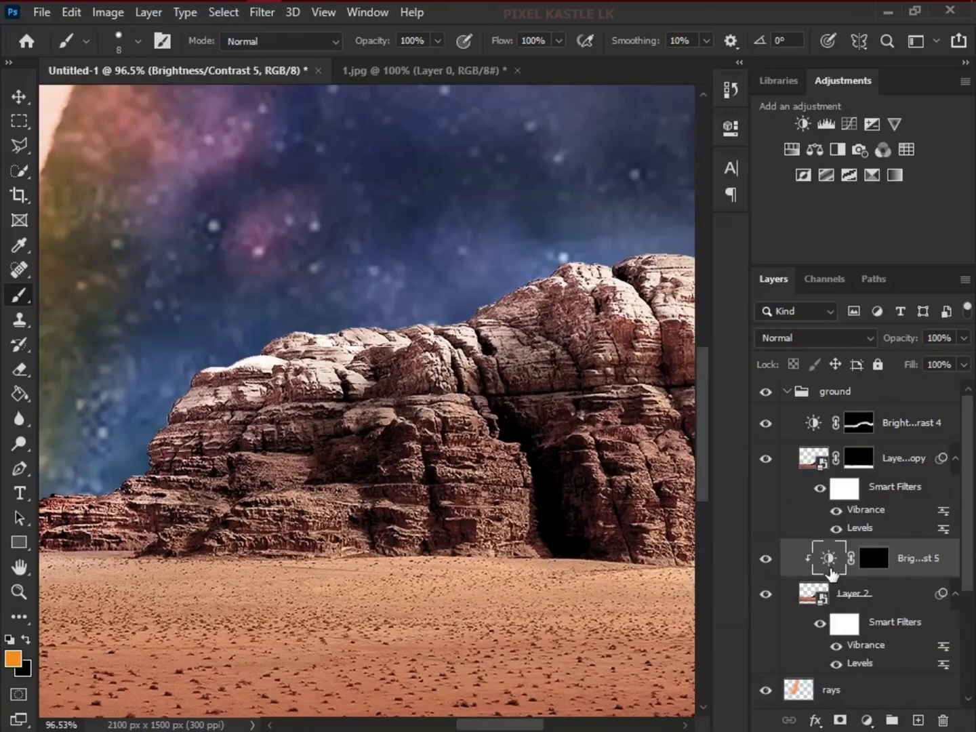
{"action": "left_click", "coordinate": [678, 121]}
{"action": "left_click", "coordinate": [874, 558]}
{"action": "scroll", "coordinate": [377, 404], "scroll_direction": "up", "scroll_amount": 7}
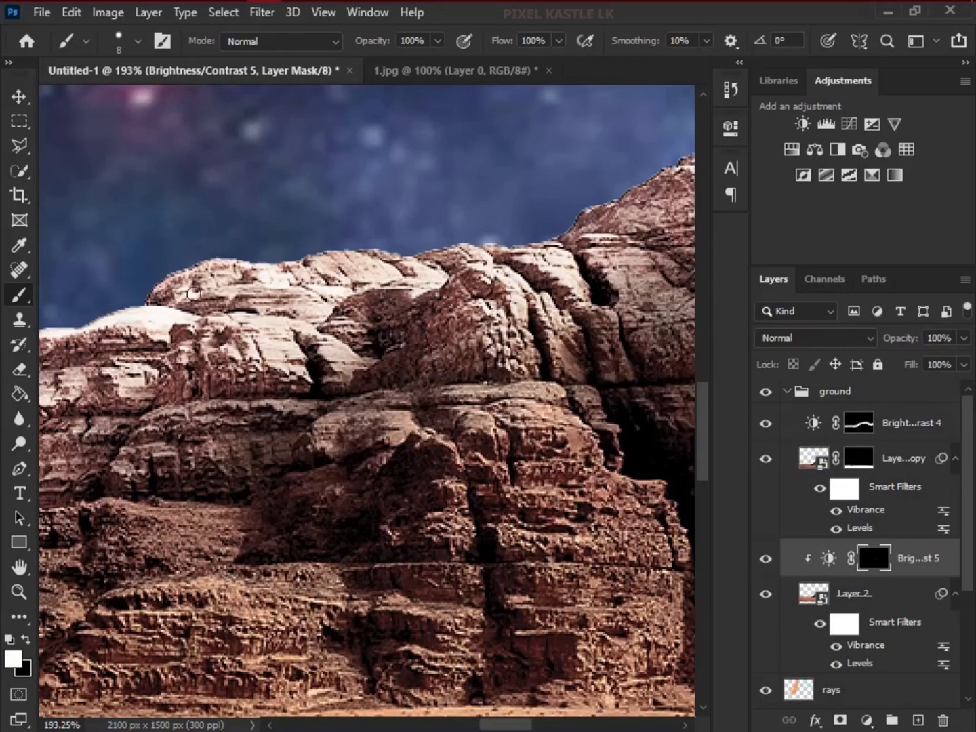
{"action": "left_click_drag", "start_coordinate": [327, 338], "coordinate": [364, 366]}
{"action": "left_click_drag", "start_coordinate": [381, 254], "coordinate": [347, 295]}
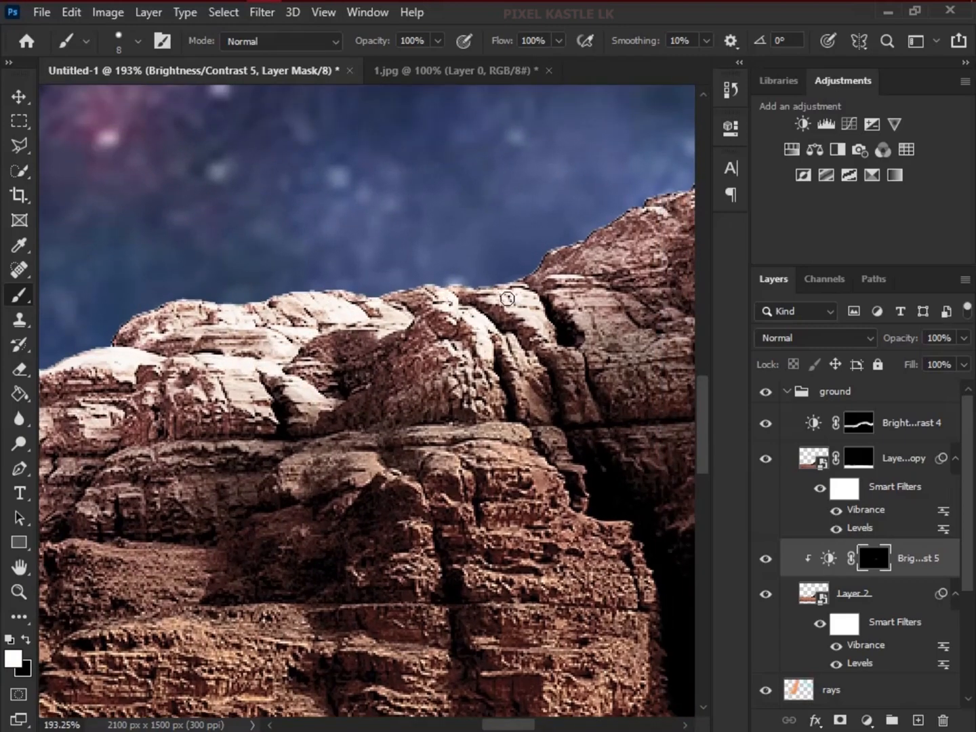
{"action": "left_click_drag", "start_coordinate": [508, 297], "coordinate": [552, 339]}
Paint fine white highlights with a 3 px brush on the Brightness/Contrast 5 mask along the central peak's upper edge
{"action": "left_click_drag", "start_coordinate": [651, 214], "coordinate": [415, 205]}
{"action": "left_click_drag", "start_coordinate": [436, 192], "coordinate": [482, 196]}
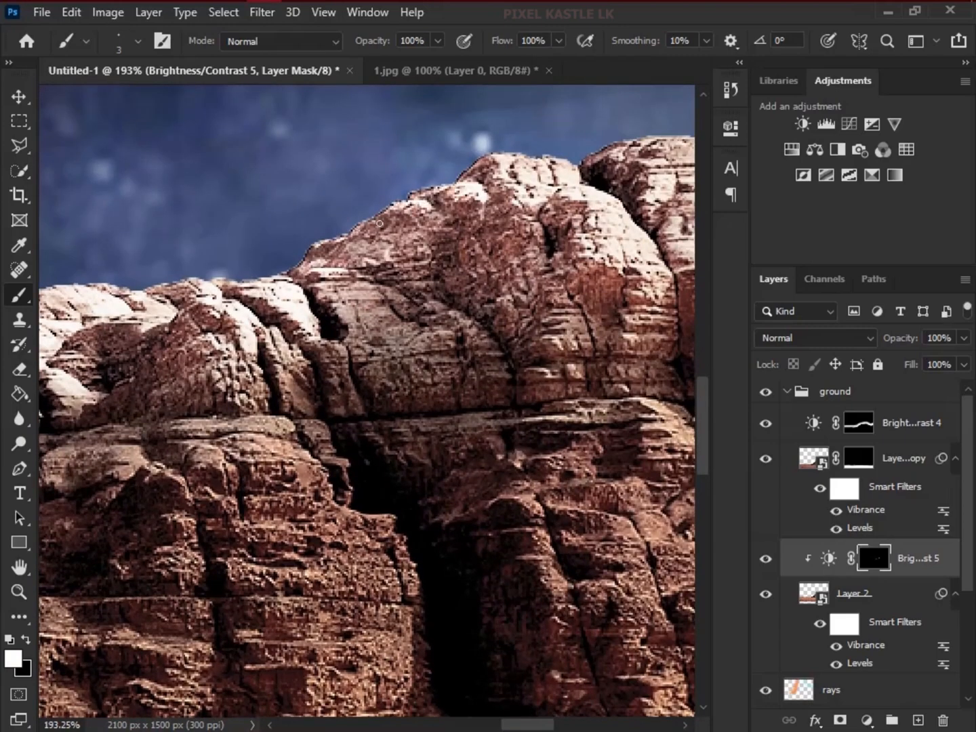
{"action": "left_click_drag", "start_coordinate": [379, 223], "coordinate": [248, 273]}
{"action": "mouse_move", "coordinate": [492, 203]}
{"action": "left_mouse_down"}
{"action": "mouse_move", "coordinate": [557, 193]}
{"action": "mouse_move", "coordinate": [459, 211]}
{"action": "left_mouse_up"}
{"action": "left_click_drag", "start_coordinate": [584, 244], "coordinate": [455, 208]}
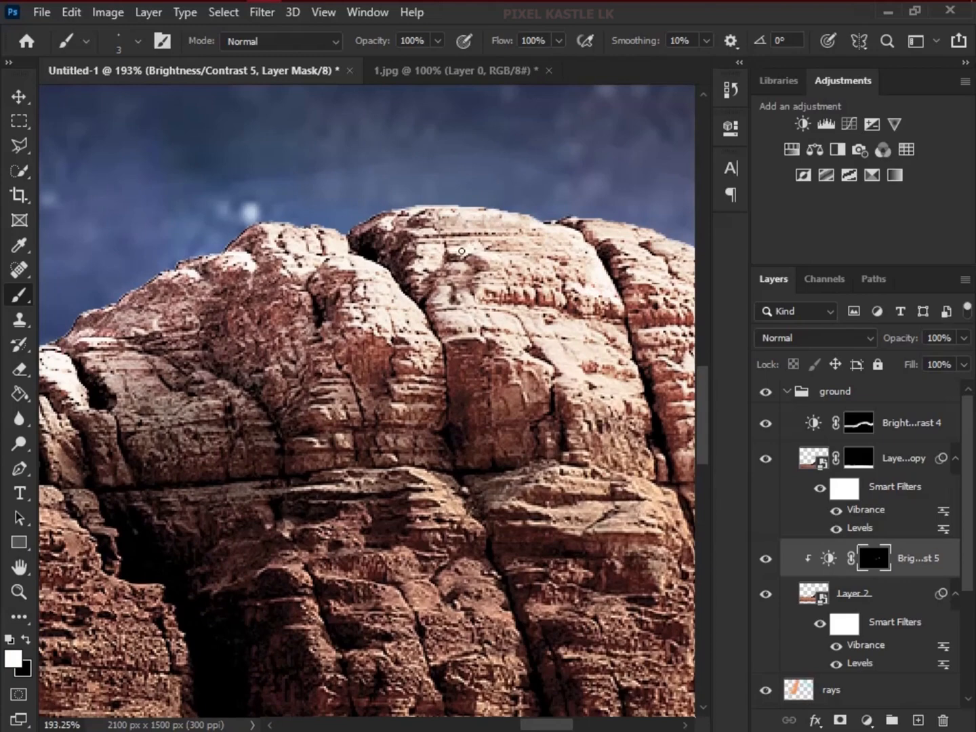
Paint fine white highlights with a 3 px brush on the Brightness/Contrast 5 mask across the central peak's face and the lower rocks towards Jupiter
{"action": "left_click_drag", "start_coordinate": [510, 309], "coordinate": [542, 352]}
{"action": "left_click_drag", "start_coordinate": [305, 440], "coordinate": [421, 293]}
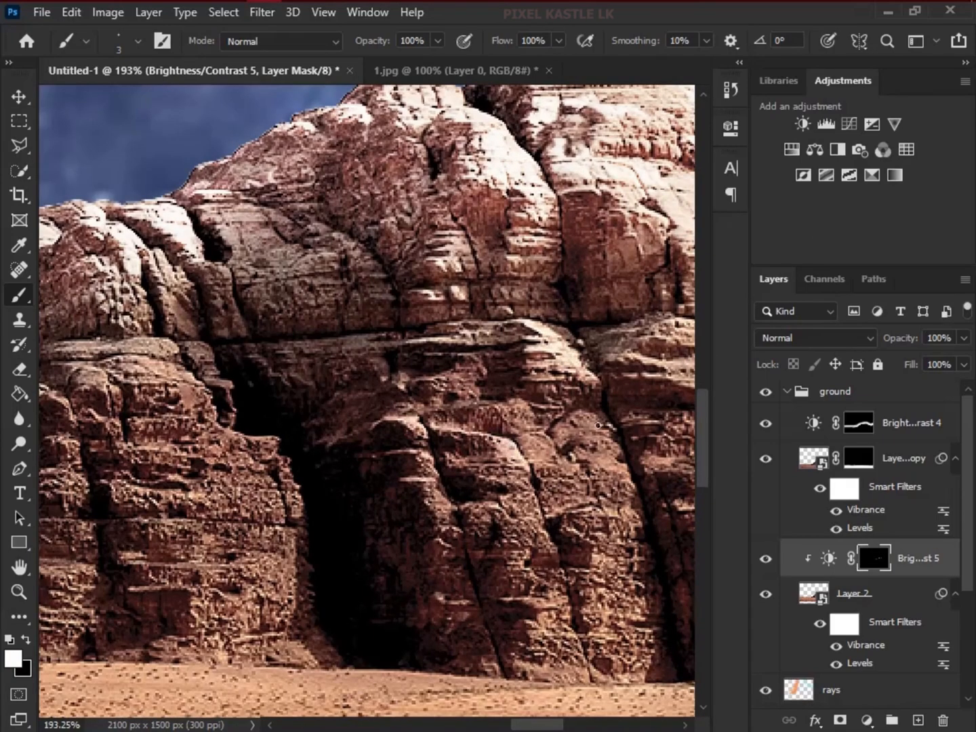
{"action": "left_click_drag", "start_coordinate": [169, 402], "coordinate": [402, 320]}
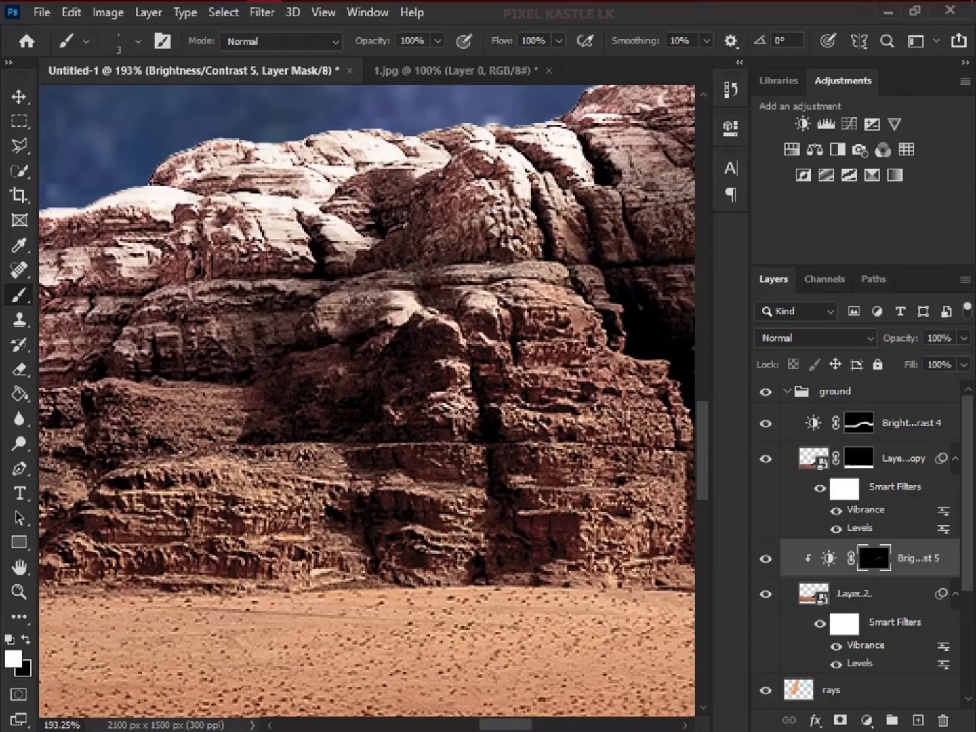
{"action": "left_click_drag", "start_coordinate": [220, 293], "coordinate": [596, 502]}
{"action": "scroll", "coordinate": [362, 199], "scroll_direction": "down", "scroll_amount": 1}
{"action": "left_click_drag", "start_coordinate": [430, 327], "coordinate": [457, 345]}
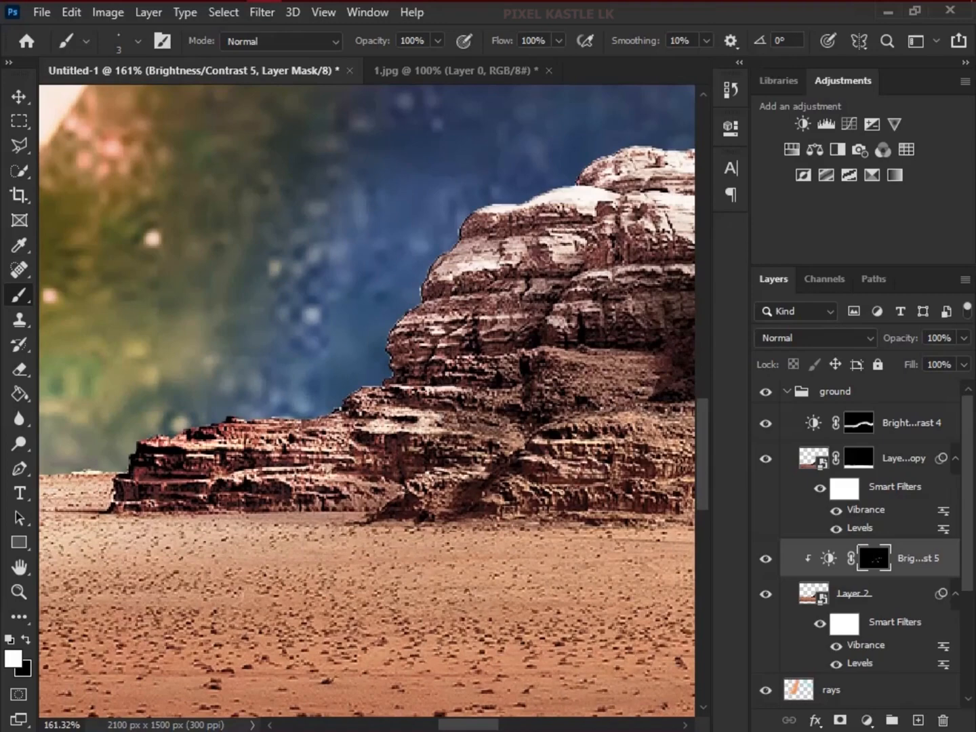
{"action": "left_click_drag", "start_coordinate": [579, 419], "coordinate": [459, 446]}
{"action": "left_click_drag", "start_coordinate": [441, 380], "coordinate": [523, 406]}
{"action": "left_click_drag", "start_coordinate": [464, 411], "coordinate": [515, 423]}
{"action": "mouse_move", "coordinate": [400, 443]}
{"action": "left_mouse_down"}
{"action": "mouse_move", "coordinate": [292, 451]}
{"action": "mouse_move", "coordinate": [52, 360]}
{"action": "left_mouse_up"}
Paint broader white highlights with a 15 px soft brush on the Brightness/Contrast 5 mask over the cliff faces and rock base
{"action": "right_click", "coordinate": [431, 326]}
{"action": "left_click", "coordinate": [516, 523]}
{"action": "left_click_drag", "start_coordinate": [488, 305], "coordinate": [385, 373]}
{"action": "left_click_drag", "start_coordinate": [690, 403], "coordinate": [290, 476]}
{"action": "left_click_drag", "start_coordinate": [354, 427], "coordinate": [370, 468]}
{"action": "left_click_drag", "start_coordinate": [358, 375], "coordinate": [367, 388]}
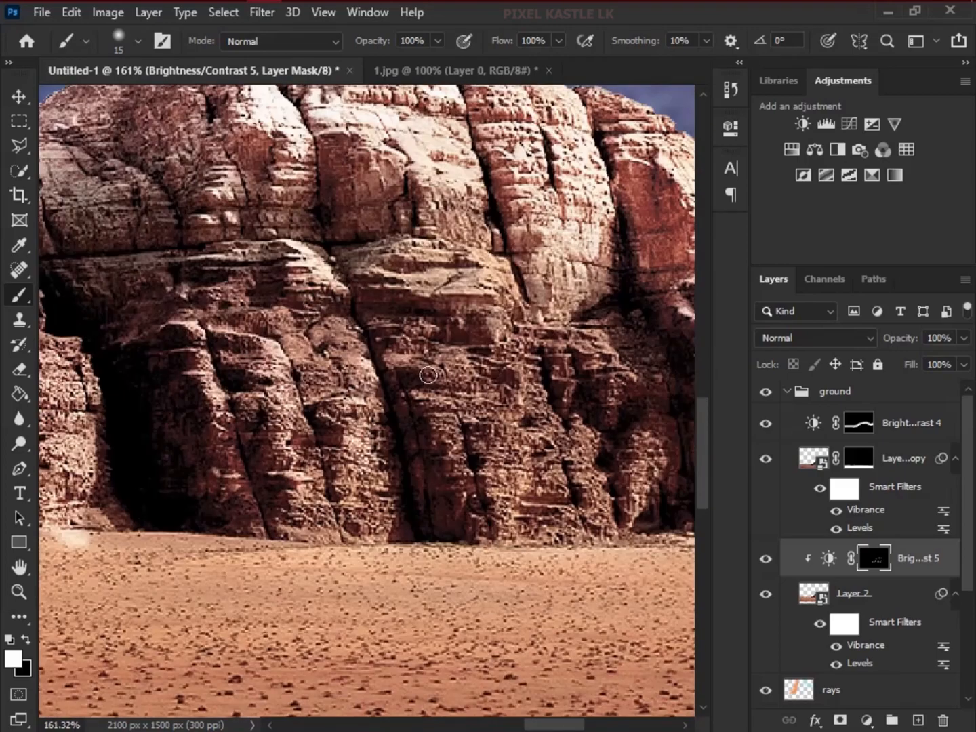
{"action": "left_click_drag", "start_coordinate": [668, 352], "coordinate": [227, 291]}
{"action": "left_click_drag", "start_coordinate": [515, 285], "coordinate": [253, 380]}
{"action": "left_click_drag", "start_coordinate": [380, 258], "coordinate": [488, 216]}
{"action": "left_click_drag", "start_coordinate": [451, 529], "coordinate": [491, 516]}
{"action": "scroll", "coordinate": [467, 406], "scroll_direction": "down", "scroll_amount": 10}
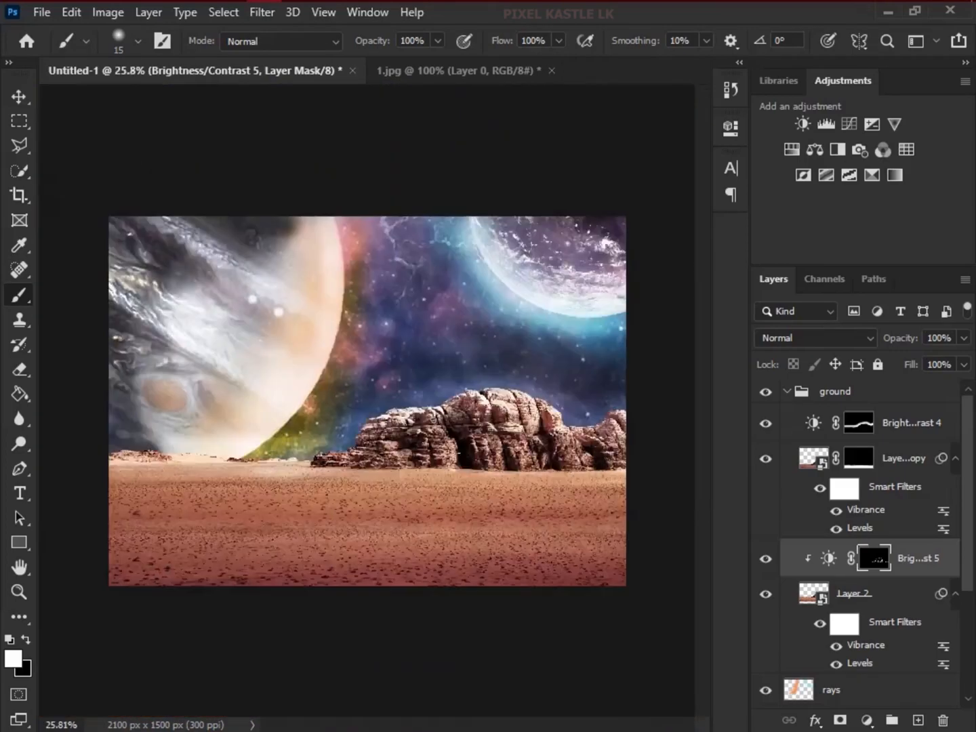
Add a cyan solid Color Fill layer above Brightness/Contrast 5, invert its mask to black, and set its blending mode to Overlay
{"action": "scroll", "coordinate": [485, 414], "scroll_direction": "up", "scroll_amount": 9}
{"action": "left_click", "coordinate": [828, 558]}
{"action": "left_click", "coordinate": [868, 721]}
{"action": "left_click", "coordinate": [871, 392]}
{"action": "left_click_drag", "start_coordinate": [500, 384], "coordinate": [500, 289]}
{"action": "left_click", "coordinate": [669, 156]}
{"action": "key", "text": "ctrl+i"}
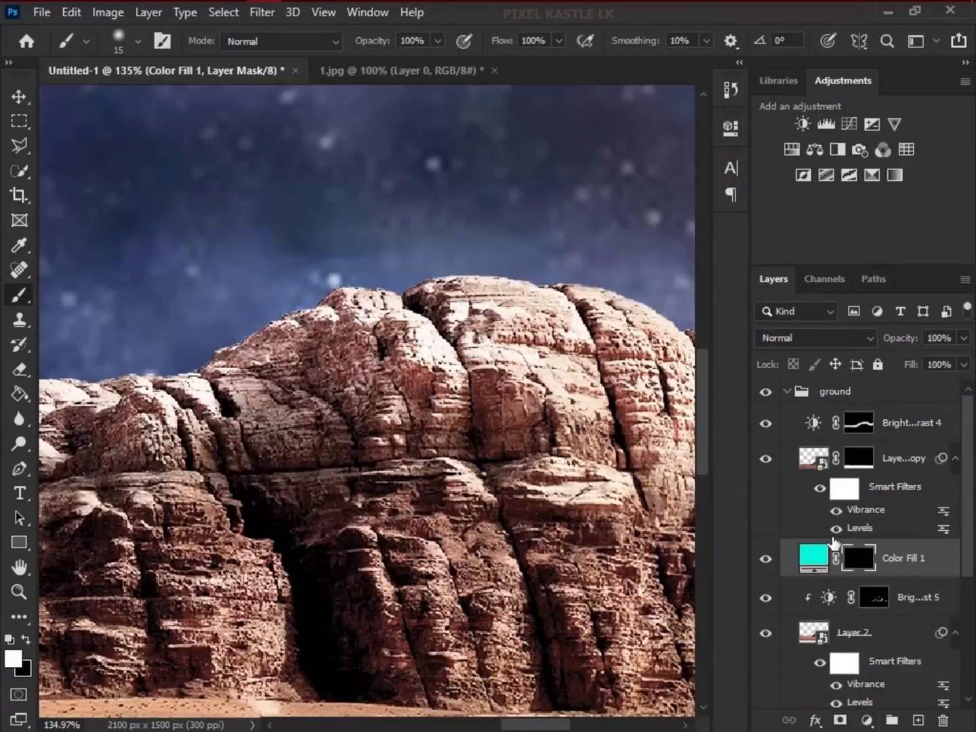
{"action": "left_click", "coordinate": [816, 339]}
{"action": "left_click", "coordinate": [787, 483]}
Paint white on the Color Fill 1 mask with a 30 px Soft Round brush along the rock edges of the saddle beyond the central peak
{"action": "left_click_drag", "start_coordinate": [363, 288], "coordinate": [485, 274]}
{"action": "key", "text": "ctrl+z"}
{"action": "scroll", "coordinate": [463, 295], "scroll_direction": "down", "scroll_amount": 7}
{"action": "scroll", "coordinate": [224, 406], "scroll_direction": "up", "scroll_amount": 7}
{"action": "right_click", "coordinate": [397, 251]}
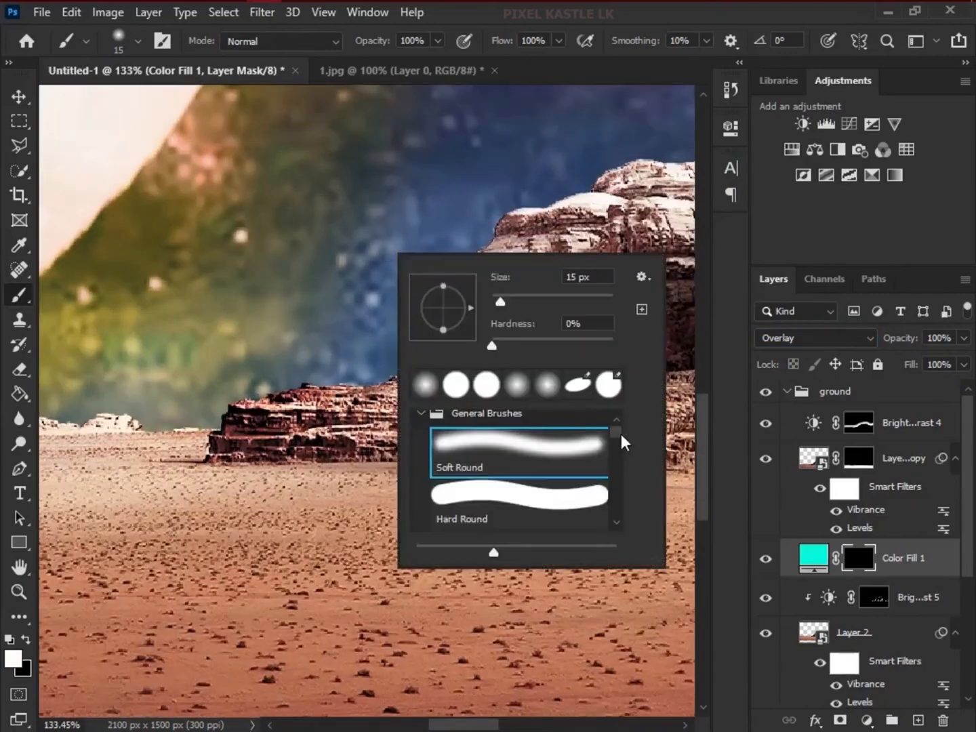
{"action": "left_click", "coordinate": [575, 621]}
{"action": "left_click_drag", "start_coordinate": [679, 244], "coordinate": [342, 430]}
{"action": "key", "text": "bracketright"}
{"action": "key", "text": "bracketright"}
{"action": "key", "text": "bracketright"}
{"action": "left_click_drag", "start_coordinate": [441, 417], "coordinate": [192, 517]}
{"action": "left_click_drag", "start_coordinate": [658, 468], "coordinate": [242, 376]}
{"action": "left_click_drag", "start_coordinate": [327, 367], "coordinate": [308, 341]}
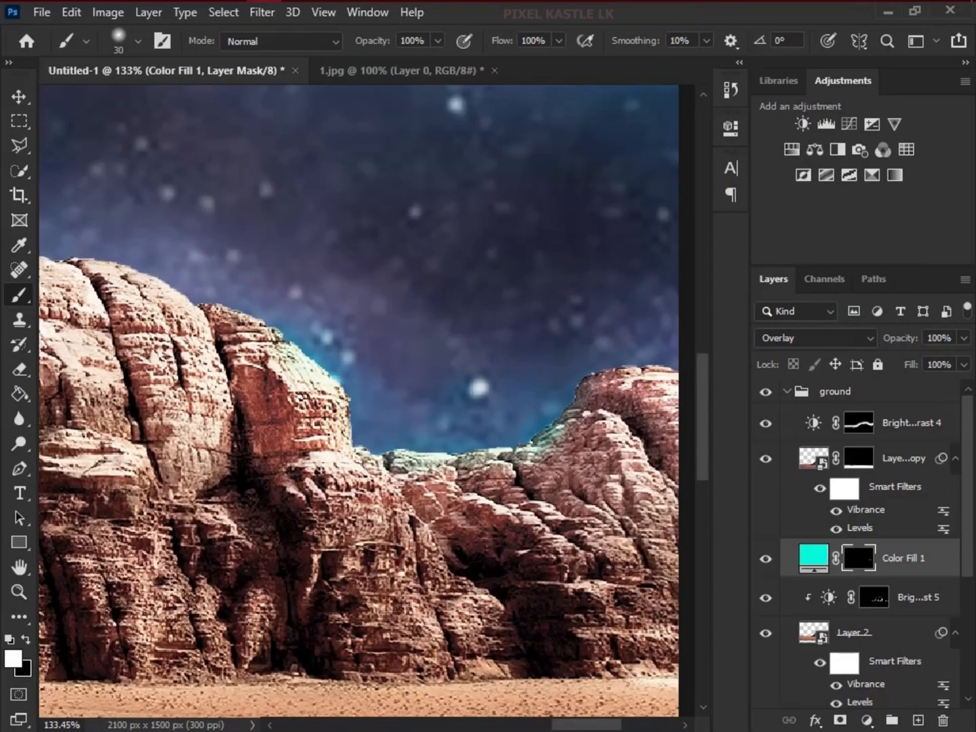
{"action": "mouse_move", "coordinate": [338, 400]}
{"action": "left_mouse_down"}
{"action": "mouse_move", "coordinate": [374, 444]}
{"action": "mouse_move", "coordinate": [339, 415]}
{"action": "left_mouse_up"}
{"action": "left_click_drag", "start_coordinate": [497, 384], "coordinate": [228, 335]}
{"action": "mouse_move", "coordinate": [399, 326]}
{"action": "left_mouse_down"}
{"action": "mouse_move", "coordinate": [193, 406]}
{"action": "mouse_move", "coordinate": [277, 381]}
{"action": "left_mouse_up"}
{"action": "left_click_drag", "start_coordinate": [177, 308], "coordinate": [207, 373]}
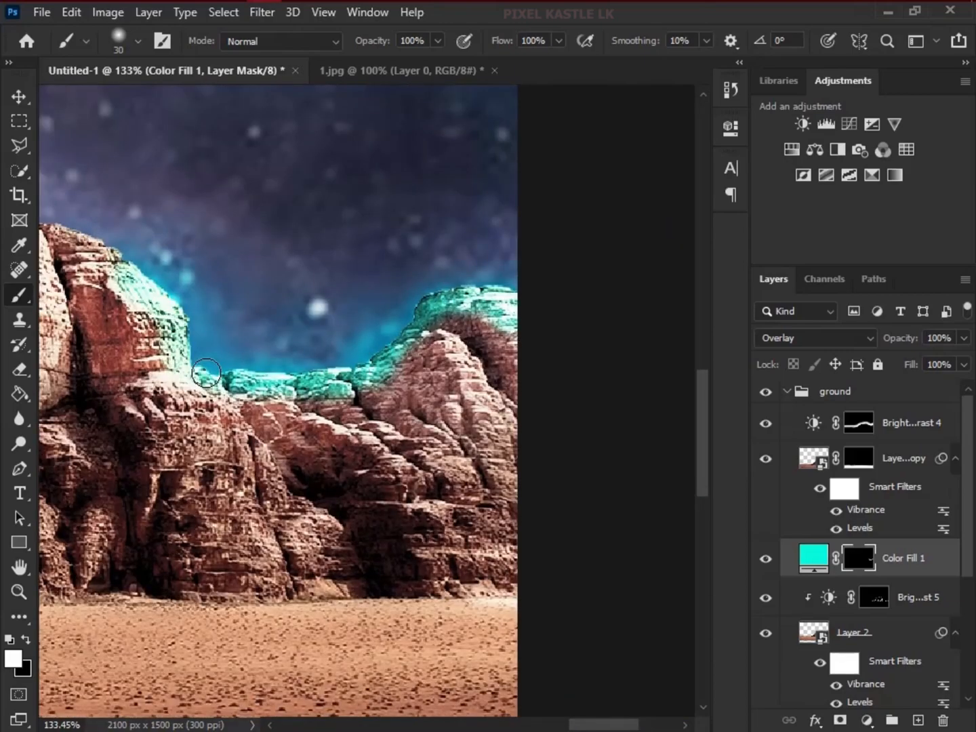
Paint black with the 30 px brush on the Color Fill 1 mask to remove excess cyan from the rock faces below the saddle edge
{"action": "scroll", "coordinate": [371, 417], "scroll_direction": "down", "scroll_amount": 5}
{"action": "scroll", "coordinate": [611, 407], "scroll_direction": "up", "scroll_amount": 8}
{"action": "key", "text": "x"}
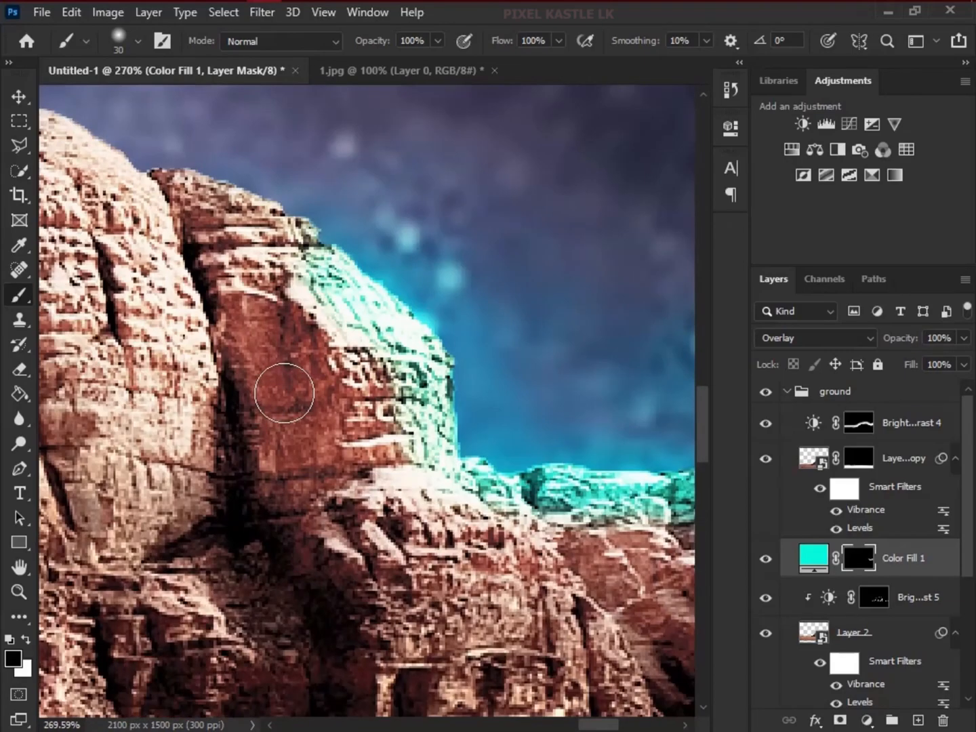
{"action": "left_click_drag", "start_coordinate": [343, 264], "coordinate": [403, 428]}
{"action": "left_click_drag", "start_coordinate": [424, 543], "coordinate": [263, 322]}
{"action": "mouse_move", "coordinate": [326, 302]}
{"action": "left_mouse_down"}
{"action": "mouse_move", "coordinate": [491, 317]}
{"action": "mouse_move", "coordinate": [286, 350]}
{"action": "left_mouse_up"}
{"action": "left_click_drag", "start_coordinate": [366, 318], "coordinate": [431, 343]}
{"action": "left_click_drag", "start_coordinate": [320, 430], "coordinate": [517, 461]}
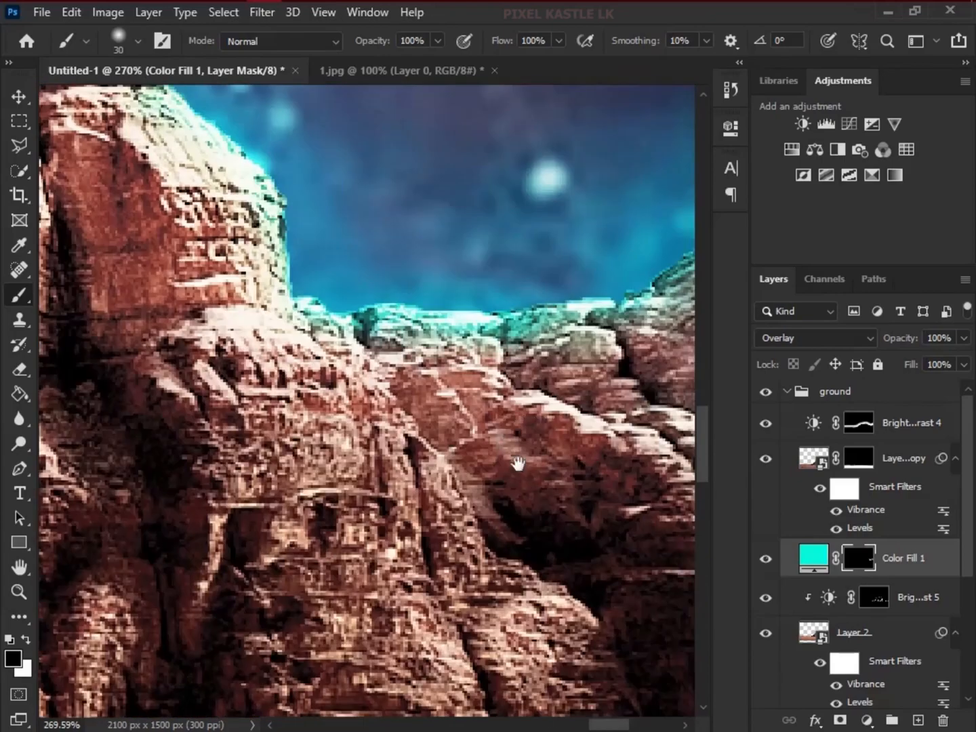
{"action": "left_click_drag", "start_coordinate": [407, 183], "coordinate": [420, 535]}
Soften the cyan glow in the sky above the saddle by painting black on the Color Fill 1 mask with a 125 px brush
{"action": "scroll", "coordinate": [407, 374], "scroll_direction": "down", "scroll_amount": 3}
{"action": "key", "text": "bracketright"}
{"action": "key", "text": "bracketright"}
{"action": "key", "text": "bracketright"}
{"action": "key", "text": "bracketright"}
{"action": "key", "text": "bracketright"}
{"action": "key", "text": "bracketright"}
{"action": "key", "text": "bracketright"}
{"action": "key", "text": "bracketright"}
{"action": "key", "text": "bracketright"}
{"action": "key", "text": "bracketright"}
{"action": "left_click_drag", "start_coordinate": [528, 245], "coordinate": [298, 198]}
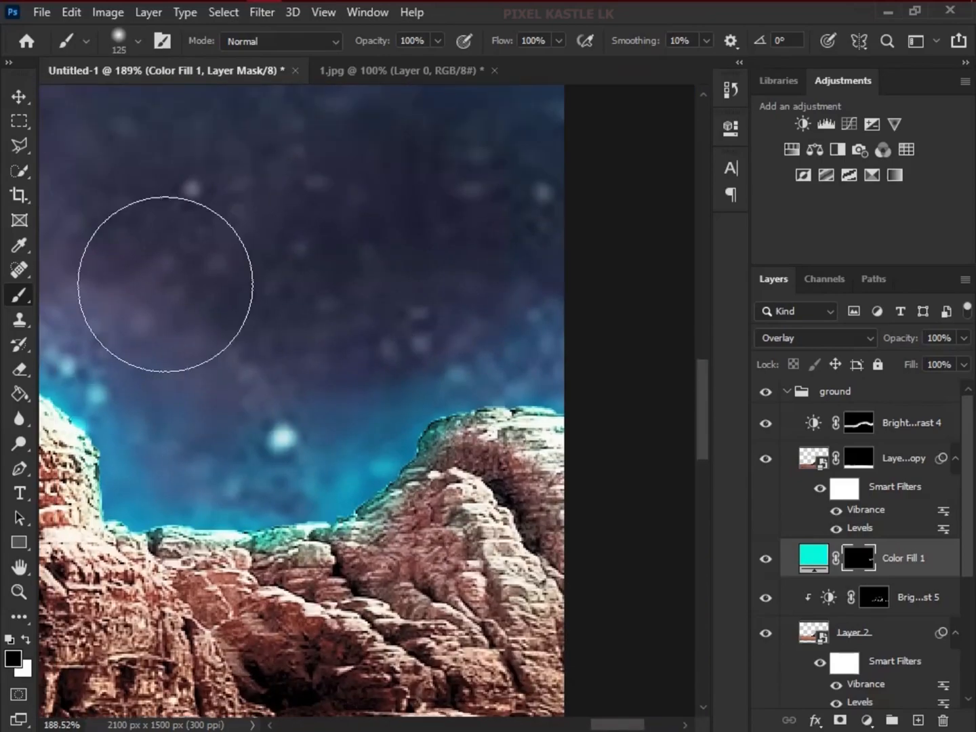
{"action": "left_click_drag", "start_coordinate": [191, 430], "coordinate": [449, 327]}
{"action": "scroll", "coordinate": [414, 338], "scroll_direction": "down", "scroll_amount": 10}
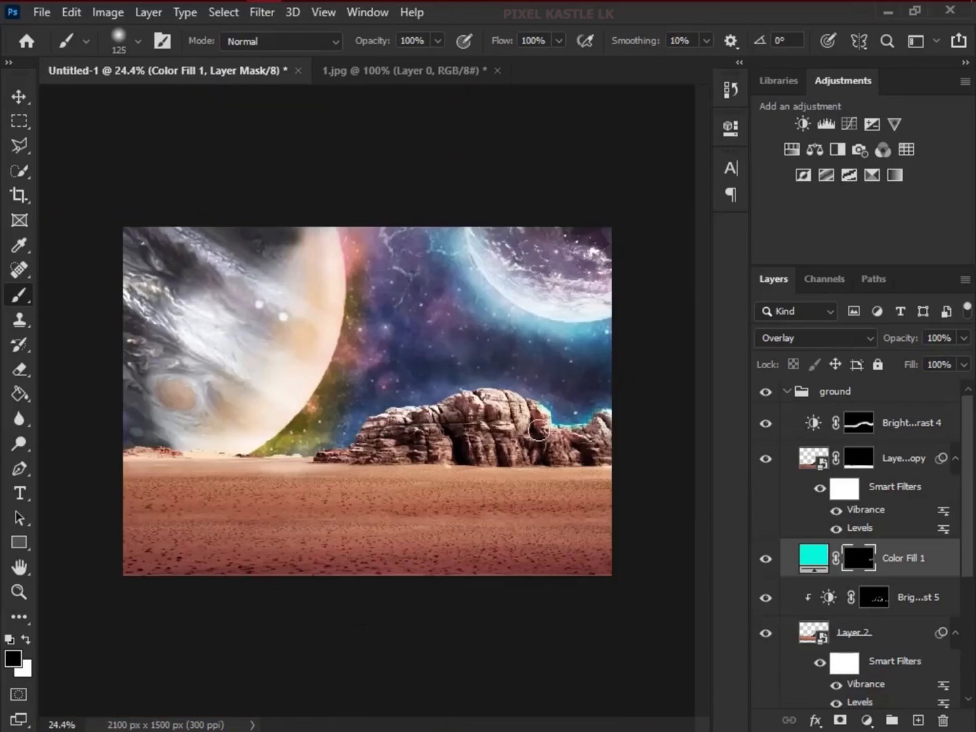
Paint white on the Color Fill 1 mask to spread the cyan glow over the central peak's top and the sky behind it
{"action": "scroll", "coordinate": [474, 414], "scroll_direction": "up", "scroll_amount": 7}
{"action": "left_click_drag", "start_coordinate": [502, 289], "coordinate": [290, 488]}
{"action": "key", "text": "x"}
{"action": "left_click_drag", "start_coordinate": [546, 443], "coordinate": [312, 394]}
{"action": "left_click_drag", "start_coordinate": [306, 433], "coordinate": [603, 381]}
{"action": "mouse_move", "coordinate": [604, 381]}
{"action": "left_mouse_down"}
{"action": "mouse_move", "coordinate": [483, 411]}
{"action": "mouse_move", "coordinate": [289, 401]}
{"action": "mouse_move", "coordinate": [274, 214]}
{"action": "mouse_move", "coordinate": [198, 164]}
{"action": "left_mouse_up"}
{"action": "left_click_drag", "start_coordinate": [590, 156], "coordinate": [379, 210]}
{"action": "left_click_drag", "start_coordinate": [204, 223], "coordinate": [547, 302]}
Paint black on the Color Fill 1 mask to trim the cyan spill around the central peak
{"action": "key", "text": "x"}
{"action": "left_click_drag", "start_coordinate": [396, 316], "coordinate": [553, 526]}
{"action": "scroll", "coordinate": [287, 167], "scroll_direction": "down", "scroll_amount": 3}
{"action": "mouse_move", "coordinate": [196, 407]}
{"action": "left_mouse_down"}
{"action": "mouse_move", "coordinate": [566, 388]}
{"action": "mouse_move", "coordinate": [310, 360]}
{"action": "left_mouse_up"}
Reduce the brush to 7 px and paint white on the Color Fill 1 mask to tint the small ledge beside the central peak cyan
{"action": "right_click", "coordinate": [512, 382]}
{"action": "left_click", "coordinate": [563, 197]}
{"action": "scroll", "coordinate": [529, 339], "scroll_direction": "up", "scroll_amount": 9}
{"action": "key", "text": "bracketleft"}
{"action": "key", "text": "bracketleft"}
{"action": "key", "text": "bracketleft"}
{"action": "key", "text": "bracketleft"}
{"action": "key", "text": "bracketleft"}
{"action": "key", "text": "bracketleft"}
{"action": "key", "text": "bracketleft"}
{"action": "key", "text": "bracketleft"}
{"action": "key", "text": "bracketleft"}
{"action": "key", "text": "bracketleft"}
{"action": "key", "text": "bracketleft"}
{"action": "key", "text": "bracketleft"}
{"action": "key", "text": "bracketleft"}
{"action": "key", "text": "bracketleft"}
{"action": "key", "text": "bracketleft"}
{"action": "key", "text": "bracketleft"}
{"action": "left_click_drag", "start_coordinate": [204, 308], "coordinate": [392, 279]}
{"action": "left_click_drag", "start_coordinate": [322, 254], "coordinate": [400, 280]}
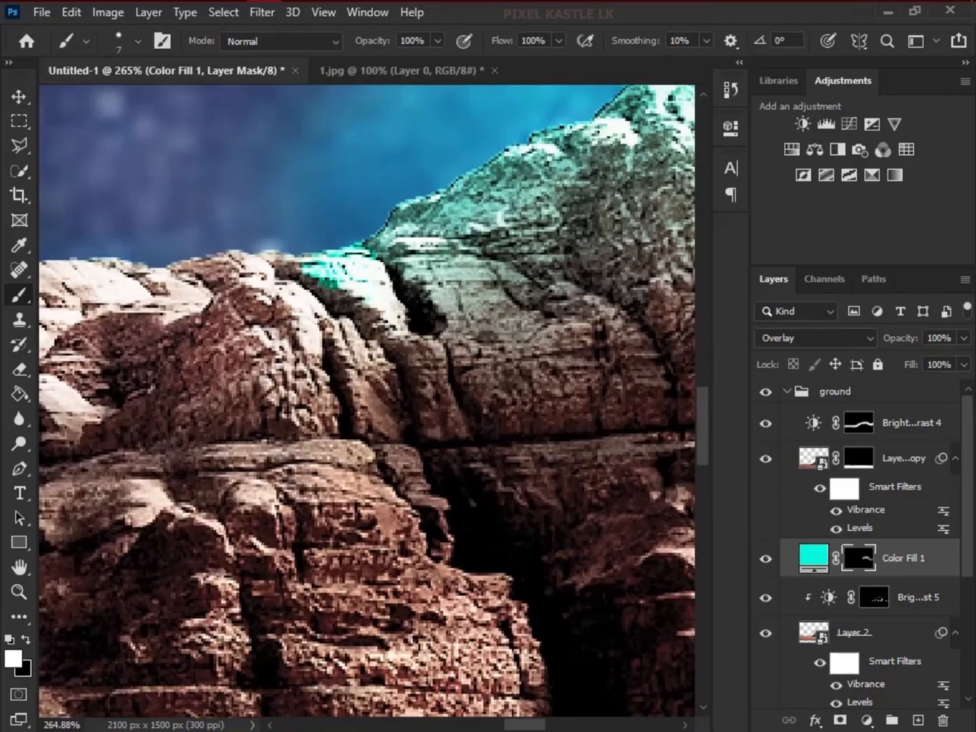
{"action": "left_click_drag", "start_coordinate": [285, 285], "coordinate": [470, 263]}
{"action": "left_click_drag", "start_coordinate": [238, 242], "coordinate": [326, 285]}
{"action": "scroll", "coordinate": [326, 313], "scroll_direction": "down", "scroll_amount": 10}
{"action": "scroll", "coordinate": [571, 375], "scroll_direction": "up", "scroll_amount": 10}
Add cyan highlights to the central peak's upper rock face and trim them on the Color Fill 1 mask with a small Soft Round brush
{"action": "left_click_drag", "start_coordinate": [522, 146], "coordinate": [622, 241]}
{"action": "left_click_drag", "start_coordinate": [342, 351], "coordinate": [286, 476]}
{"action": "right_click", "coordinate": [512, 490]}
{"action": "left_click", "coordinate": [668, 597]}
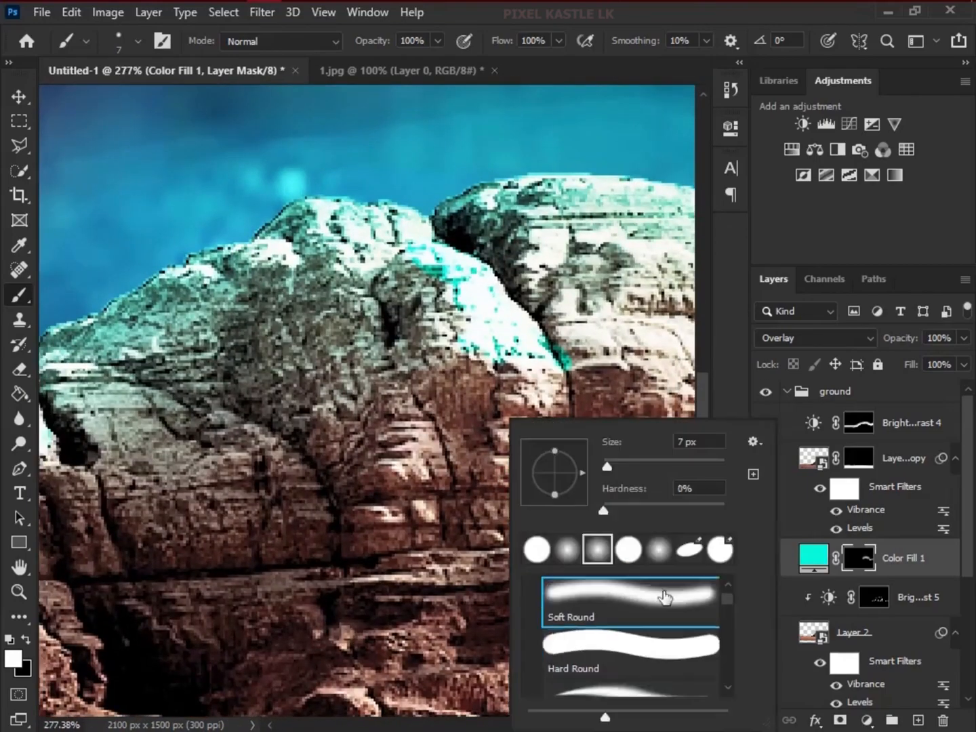
{"action": "key", "text": "x"}
{"action": "mouse_move", "coordinate": [441, 271]}
{"action": "left_mouse_down"}
{"action": "mouse_move", "coordinate": [550, 361]}
{"action": "mouse_move", "coordinate": [442, 326]}
{"action": "left_mouse_up"}
{"action": "right_click", "coordinate": [468, 351]}
{"action": "left_click_drag", "start_coordinate": [689, 551], "coordinate": [689, 526]}
{"action": "key", "text": "x"}
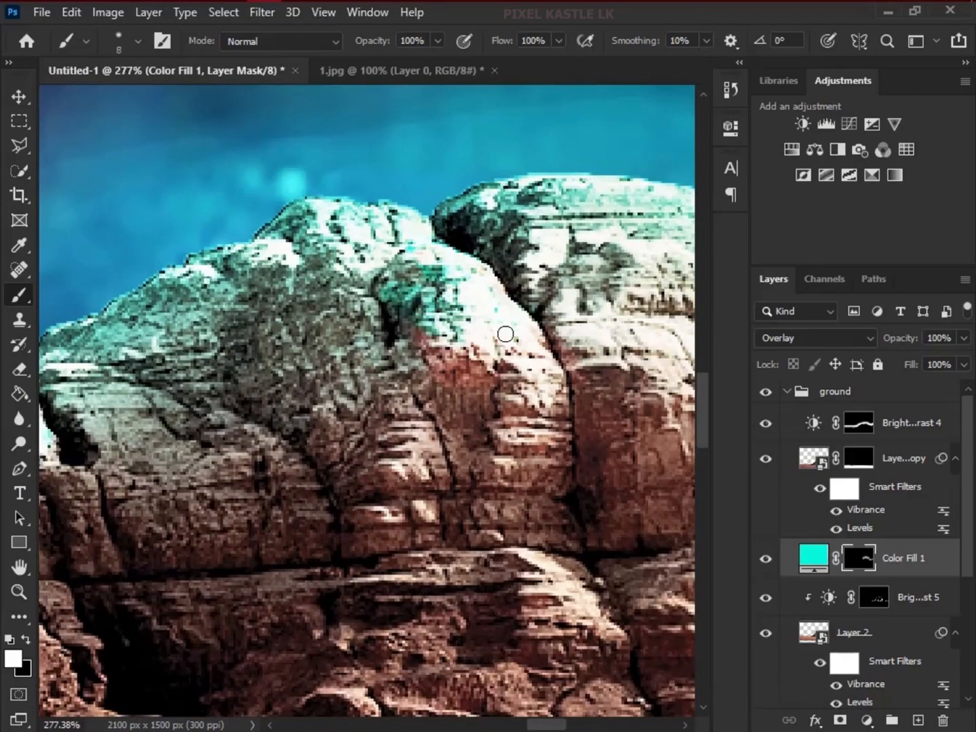
{"action": "scroll", "coordinate": [327, 519], "scroll_direction": "down", "scroll_amount": 8}
{"action": "scroll", "coordinate": [271, 440], "scroll_direction": "up", "scroll_amount": 7}
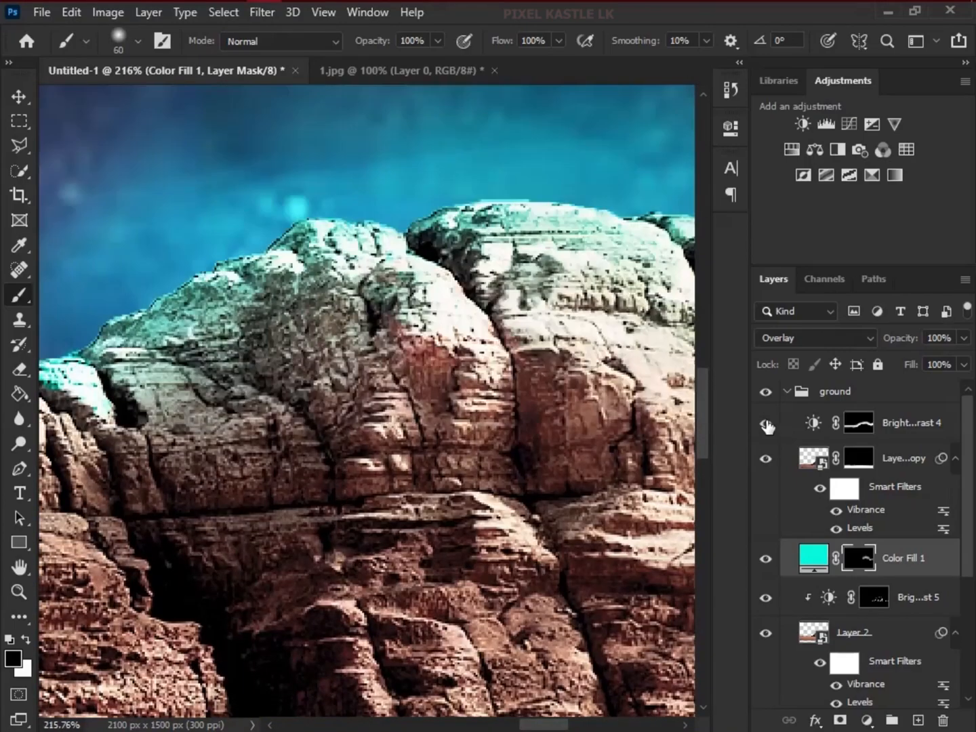
Hide Brightness/Contrast 4 and paint cyan highlights with a 7 px brush on the Color Fill 1 mask over the peak's lower ledges
{"action": "left_click", "coordinate": [765, 423]}
{"action": "scroll", "coordinate": [393, 226], "scroll_direction": "up", "scroll_amount": 2}
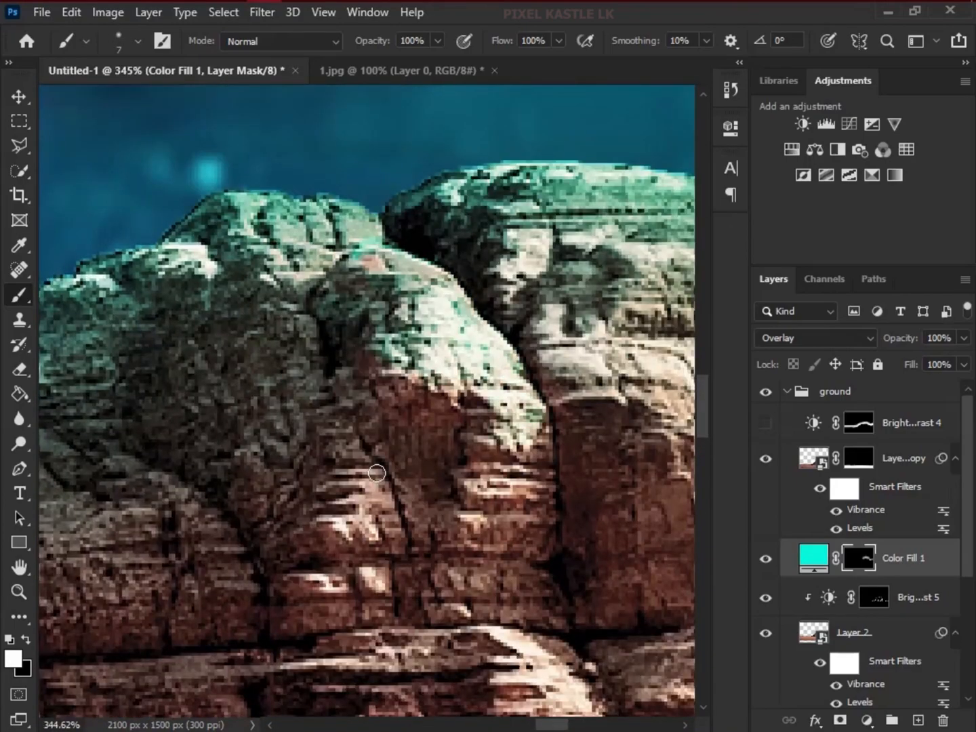
{"action": "scroll", "coordinate": [456, 381], "scroll_direction": "down", "scroll_amount": 4}
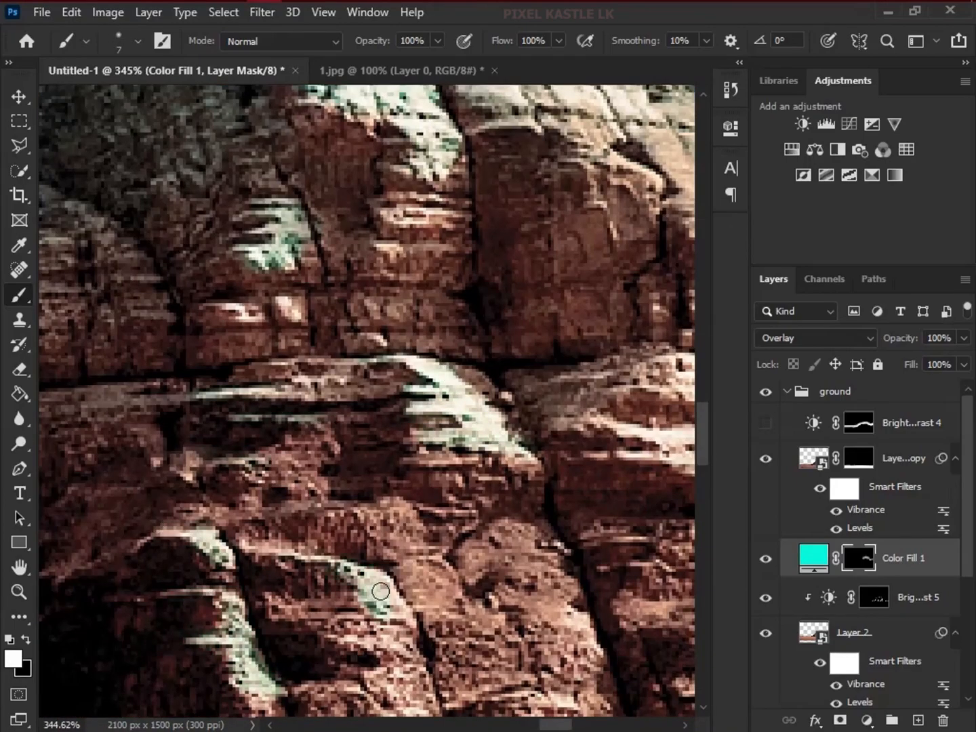
{"action": "left_click_drag", "start_coordinate": [381, 591], "coordinate": [406, 625]}
{"action": "mouse_move", "coordinate": [586, 339]}
{"action": "left_mouse_down"}
{"action": "mouse_move", "coordinate": [344, 425]}
{"action": "mouse_move", "coordinate": [209, 326]}
{"action": "left_mouse_up"}
{"action": "left_click_drag", "start_coordinate": [238, 429], "coordinate": [429, 423]}
Paint cyan highlights with the 7 px brush on the Color Fill 1 mask over the rock ledges below the saddle and on the far ridge
{"action": "scroll", "coordinate": [457, 420], "scroll_direction": "down", "scroll_amount": 7}
{"action": "scroll", "coordinate": [488, 477], "scroll_direction": "up", "scroll_amount": 3}
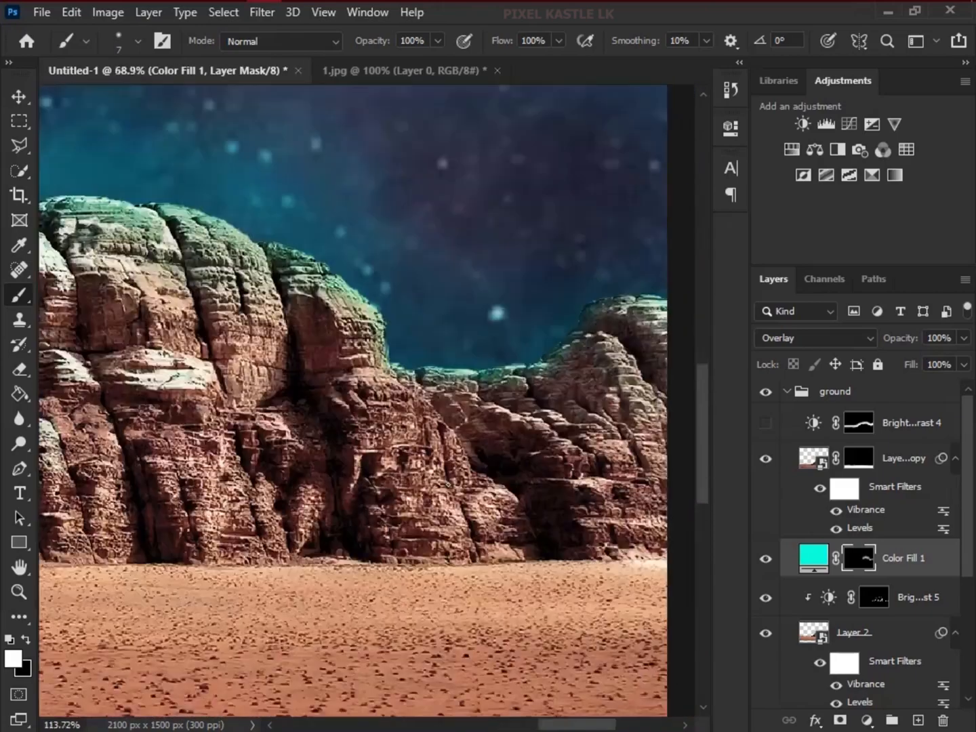
{"action": "scroll", "coordinate": [451, 492], "scroll_direction": "up", "scroll_amount": 3}
{"action": "left_click_drag", "start_coordinate": [587, 332], "coordinate": [429, 313]}
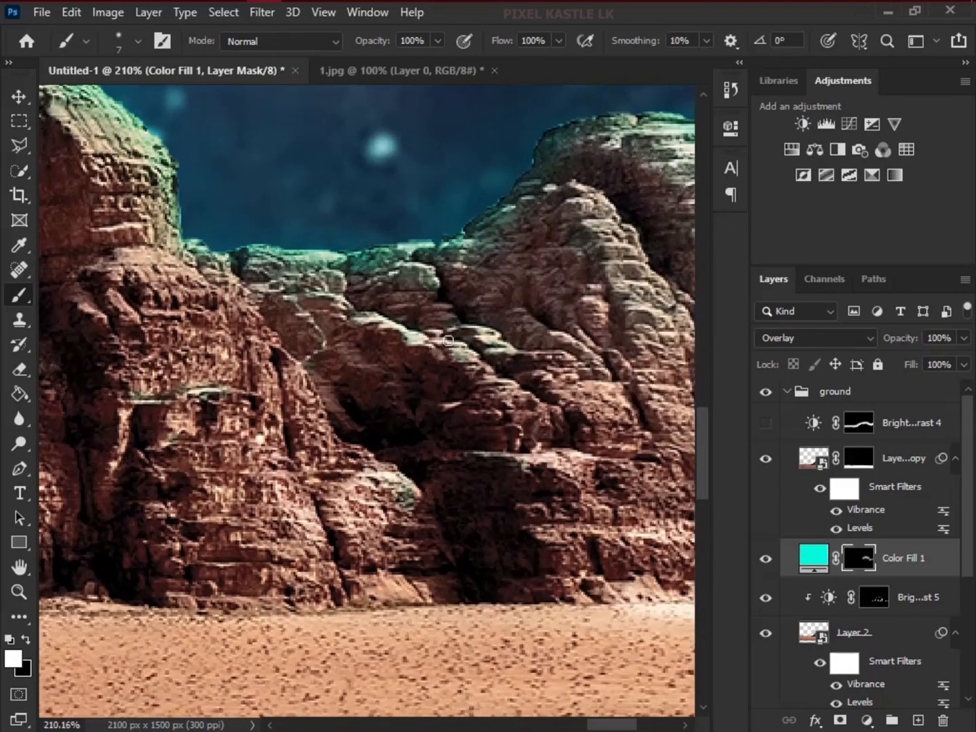
{"action": "left_click_drag", "start_coordinate": [614, 228], "coordinate": [538, 276]}
{"action": "left_click_drag", "start_coordinate": [604, 258], "coordinate": [541, 252]}
{"action": "left_click_drag", "start_coordinate": [436, 504], "coordinate": [476, 342]}
{"action": "scroll", "coordinate": [559, 325], "scroll_direction": "down", "scroll_amount": 11}
Show Brightness/Contrast 4 again and lower its brightness
{"action": "left_click", "coordinate": [765, 424]}
{"action": "double_click", "coordinate": [813, 424]}
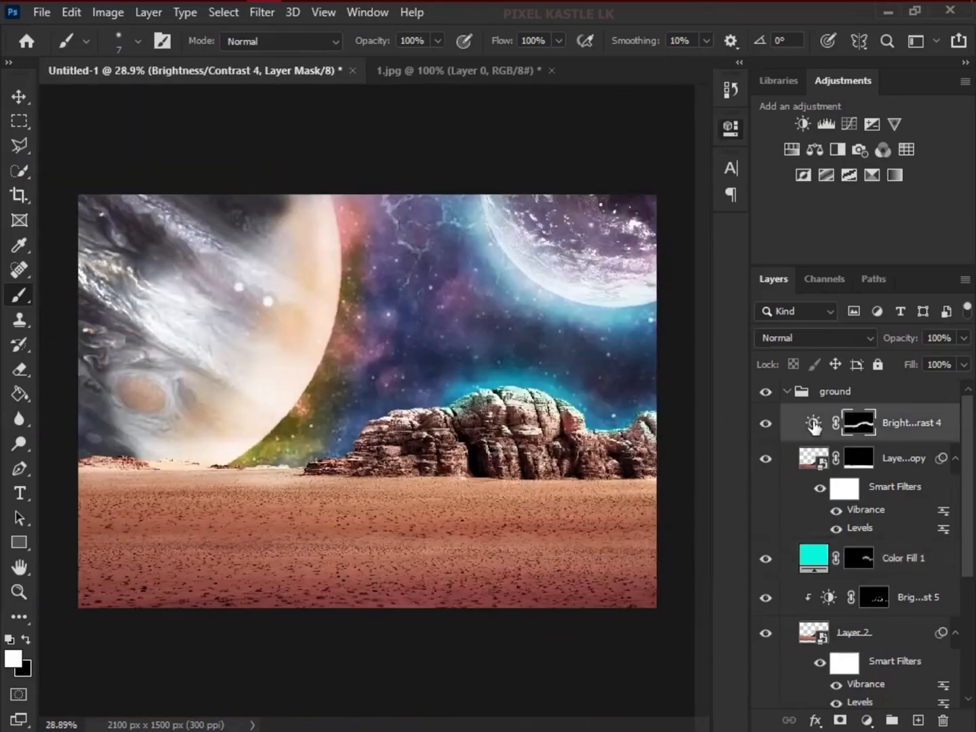
{"action": "scroll", "coordinate": [597, 516], "scroll_direction": "up", "scroll_amount": 3}
{"action": "left_click_drag", "start_coordinate": [661, 236], "coordinate": [623, 236]}
{"action": "left_click", "coordinate": [664, 216]}
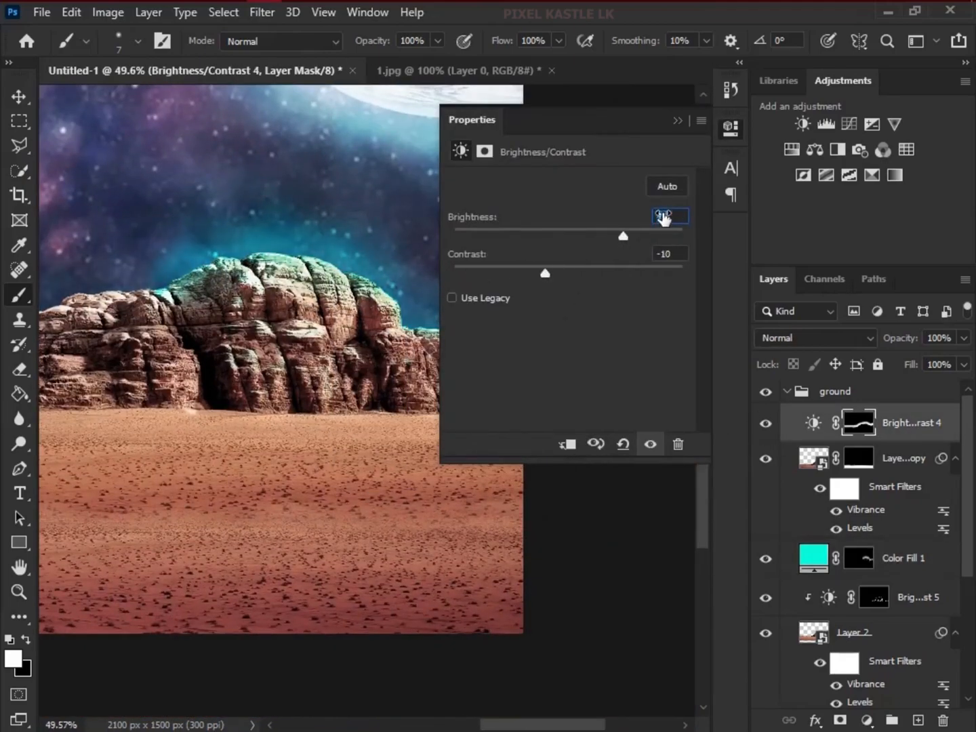
{"action": "left_click", "coordinate": [678, 121]}
Hide and show Layer 2 to check what it contributes to the scene
{"action": "scroll", "coordinate": [543, 379], "scroll_direction": "down", "scroll_amount": 5}
{"action": "scroll", "coordinate": [433, 502], "scroll_direction": "up", "scroll_amount": 8}
{"action": "left_click", "coordinate": [765, 633]}
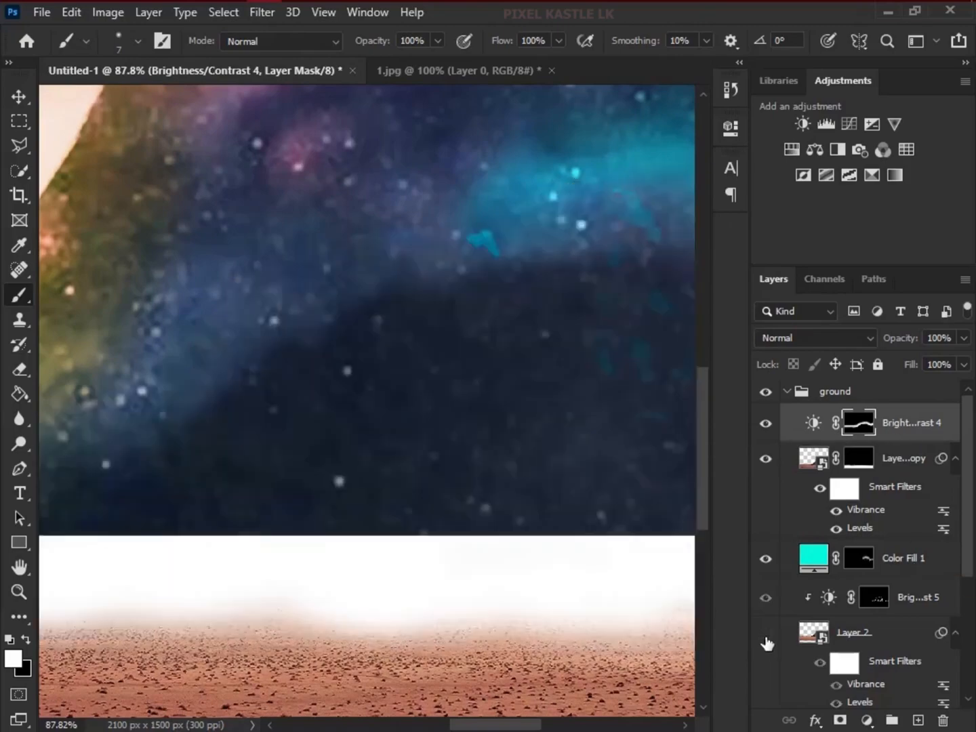
{"action": "left_click", "coordinate": [766, 633]}
Add a solid Color Fill layer above Color Fill 1, invert its mask to black, and change its colour to orange
{"action": "left_click", "coordinate": [938, 559]}
{"action": "left_click", "coordinate": [867, 720]}
{"action": "left_click_drag", "start_coordinate": [499, 235], "coordinate": [498, 168]}
{"action": "left_click", "coordinate": [669, 155]}
{"action": "key", "text": "ctrl+i"}
{"action": "double_click", "coordinate": [813, 557]}
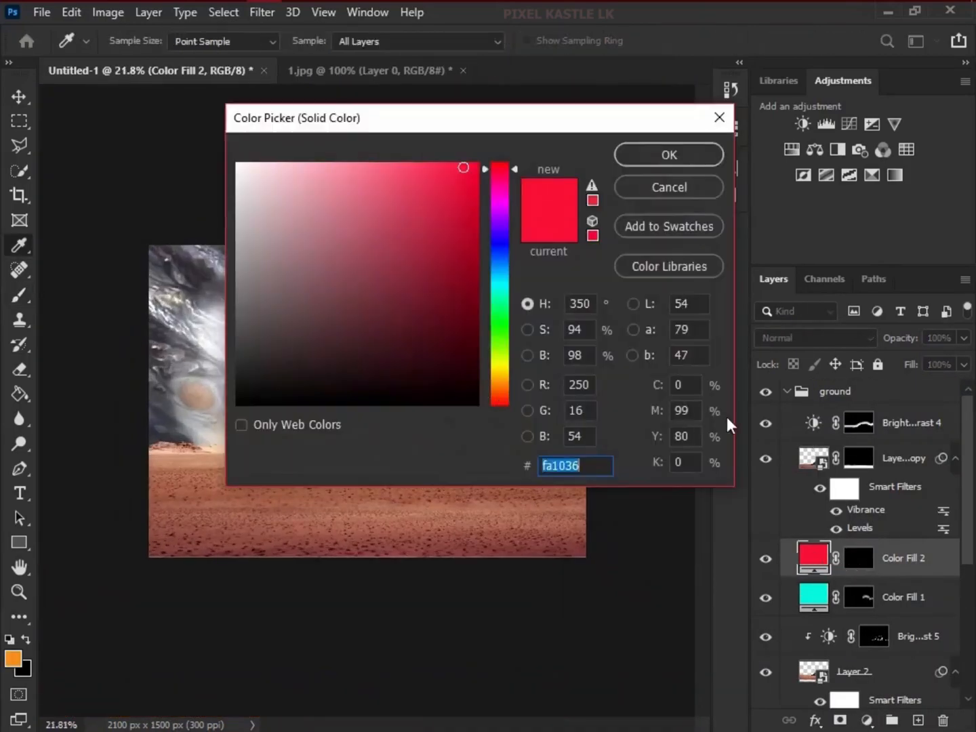
{"action": "left_click", "coordinate": [668, 154]}
Paint an orange glow over the sky and horizon beside the rocks on the Color Fill 2 mask with a 300 px brush, masking it off the rock face
{"action": "scroll", "coordinate": [453, 376], "scroll_direction": "up", "scroll_amount": 4}
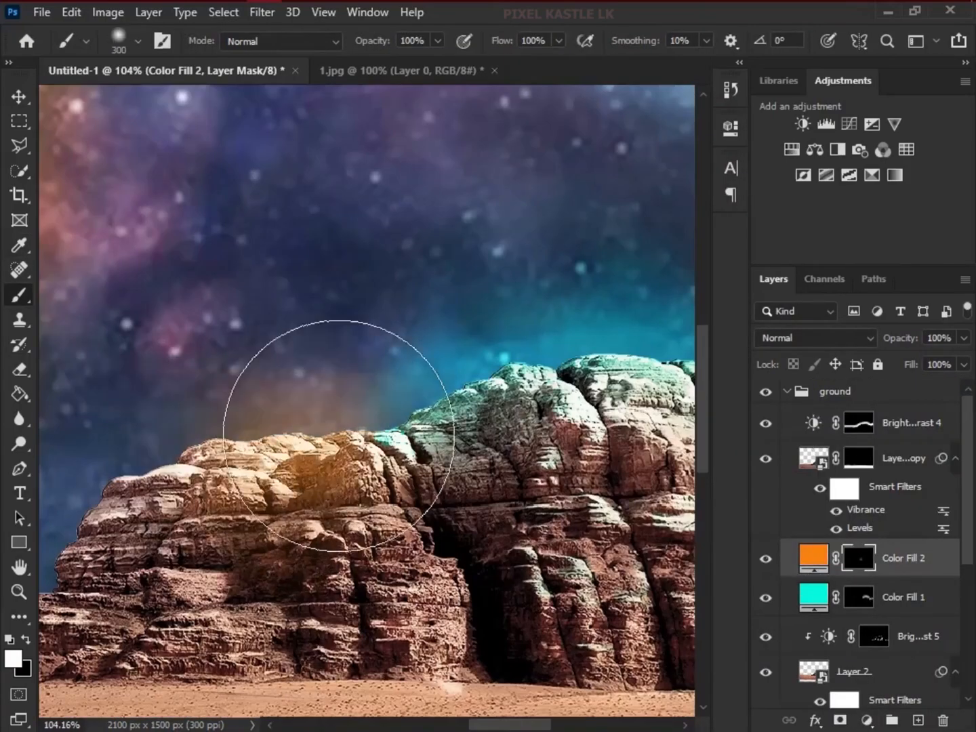
{"action": "left_click_drag", "start_coordinate": [306, 413], "coordinate": [207, 420]}
{"action": "scroll", "coordinate": [405, 338], "scroll_direction": "down", "scroll_amount": 5}
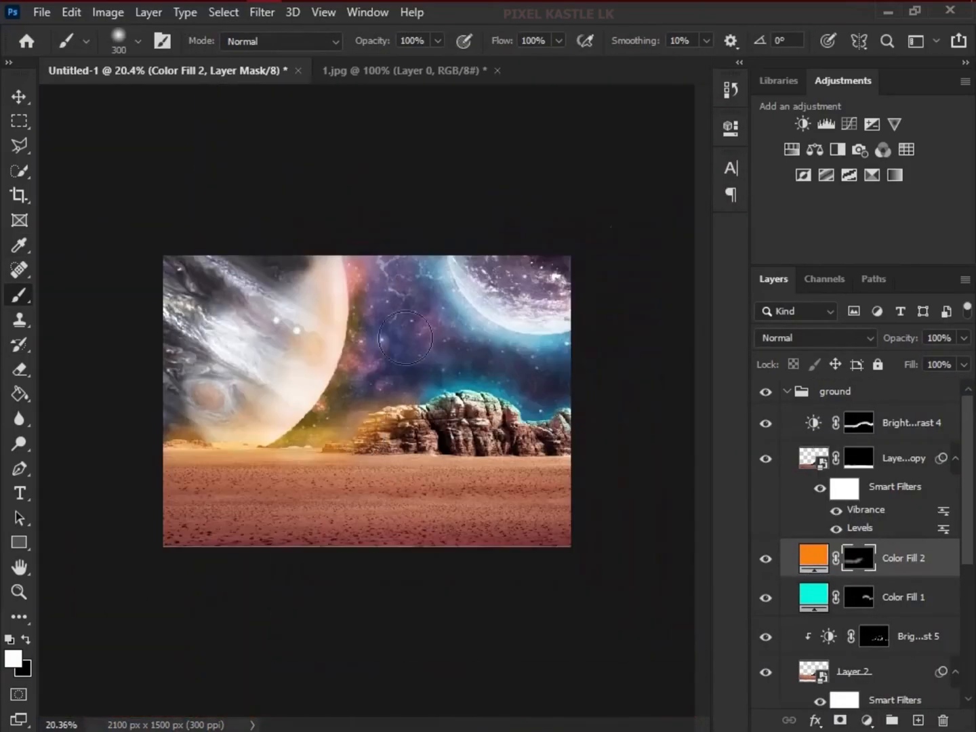
{"action": "scroll", "coordinate": [368, 406], "scroll_direction": "up", "scroll_amount": 8}
{"action": "mouse_move", "coordinate": [400, 529]}
{"action": "left_mouse_down"}
{"action": "mouse_move", "coordinate": [426, 589]}
{"action": "mouse_move", "coordinate": [380, 577]}
{"action": "left_mouse_up"}
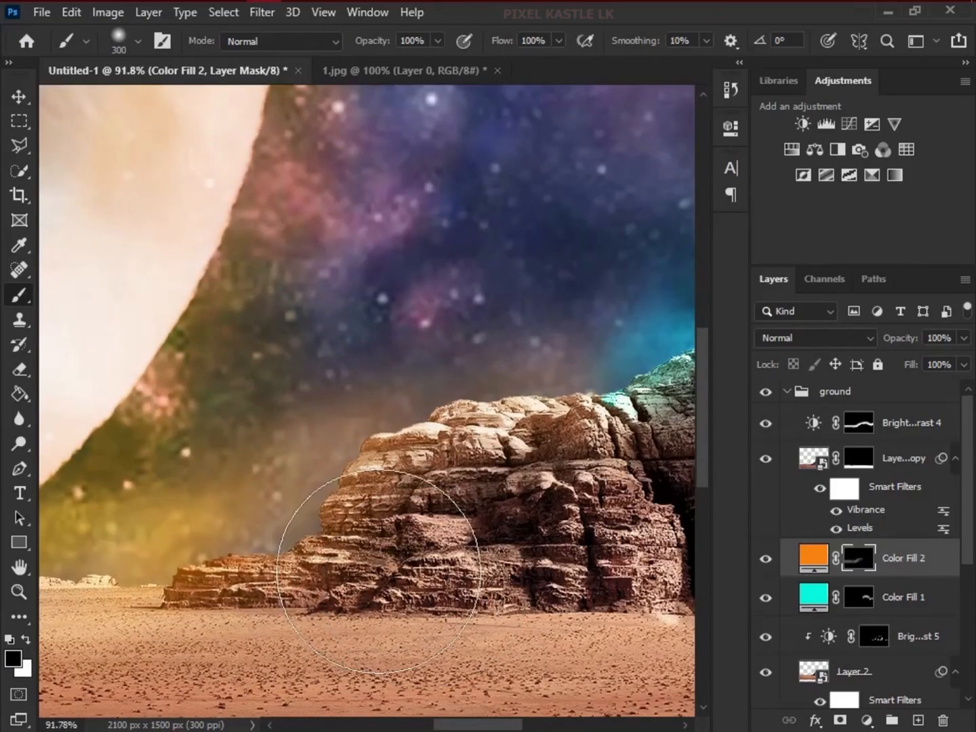
Reduce the brush to 60 px and paint an orange glow along the upper-left edge of the rock formation in white on the mask
{"action": "key", "text": "x"}
{"action": "key", "text": "bracketleft"}
{"action": "key", "text": "bracketleft"}
{"action": "key", "text": "bracketleft"}
{"action": "key", "text": "bracketleft"}
{"action": "key", "text": "bracketleft"}
{"action": "key", "text": "bracketleft"}
{"action": "key", "text": "bracketleft"}
{"action": "key", "text": "bracketleft"}
{"action": "key", "text": "bracketleft"}
{"action": "key", "text": "bracketleft"}
{"action": "mouse_move", "coordinate": [347, 474]}
{"action": "left_mouse_down"}
{"action": "mouse_move", "coordinate": [363, 436]}
{"action": "mouse_move", "coordinate": [562, 376]}
{"action": "mouse_move", "coordinate": [515, 349]}
{"action": "mouse_move", "coordinate": [577, 290]}
{"action": "left_mouse_up"}
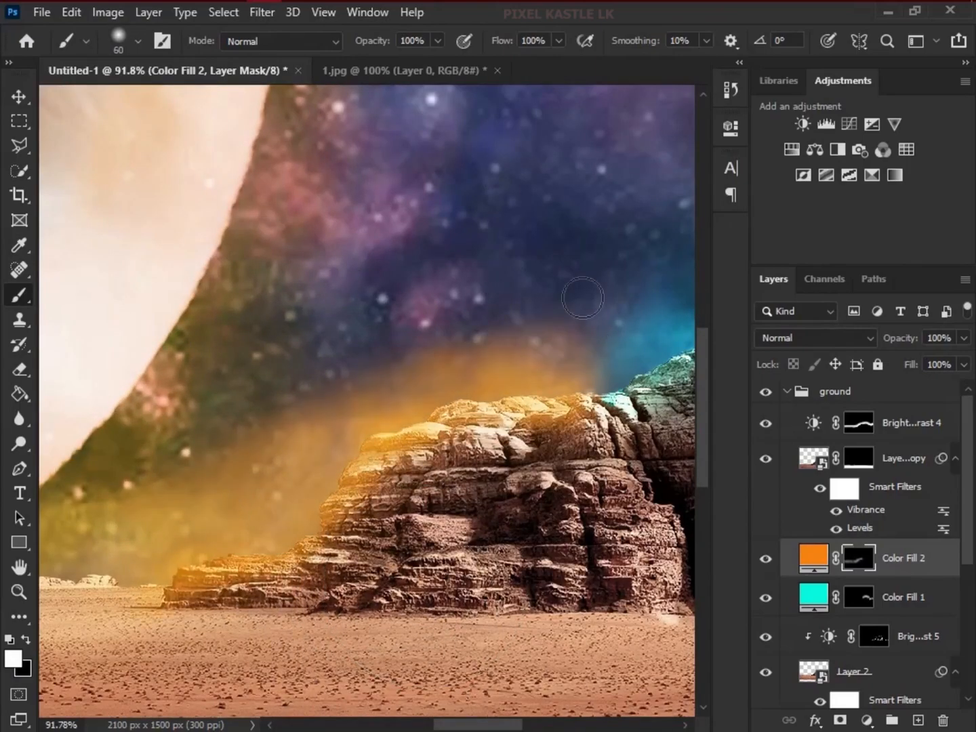
{"action": "scroll", "coordinate": [378, 532], "scroll_direction": "down", "scroll_amount": 5}
{"action": "scroll", "coordinate": [320, 442], "scroll_direction": "up", "scroll_amount": 9}
{"action": "left_click_drag", "start_coordinate": [469, 234], "coordinate": [393, 321]}
{"action": "left_click_drag", "start_coordinate": [372, 249], "coordinate": [408, 382]}
{"action": "left_click", "coordinate": [578, 206]}
{"action": "key", "text": "ctrl+z"}
{"action": "key", "text": "ctrl+z"}
{"action": "key", "text": "ctrl+z"}
Paint black on the Color Fill 2 mask with the 60 px brush to trim orange spill from the sky and rock face
{"action": "key", "text": "x"}
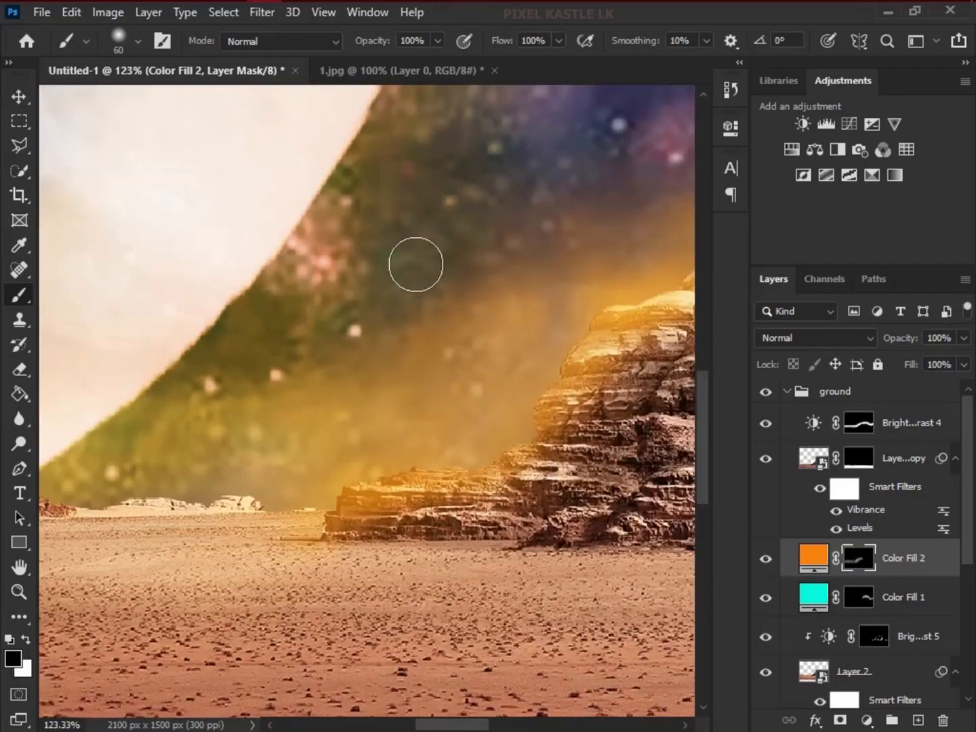
{"action": "left_click_drag", "start_coordinate": [394, 314], "coordinate": [358, 346]}
{"action": "left_click_drag", "start_coordinate": [577, 251], "coordinate": [193, 403]}
{"action": "left_click_drag", "start_coordinate": [308, 498], "coordinate": [246, 524]}
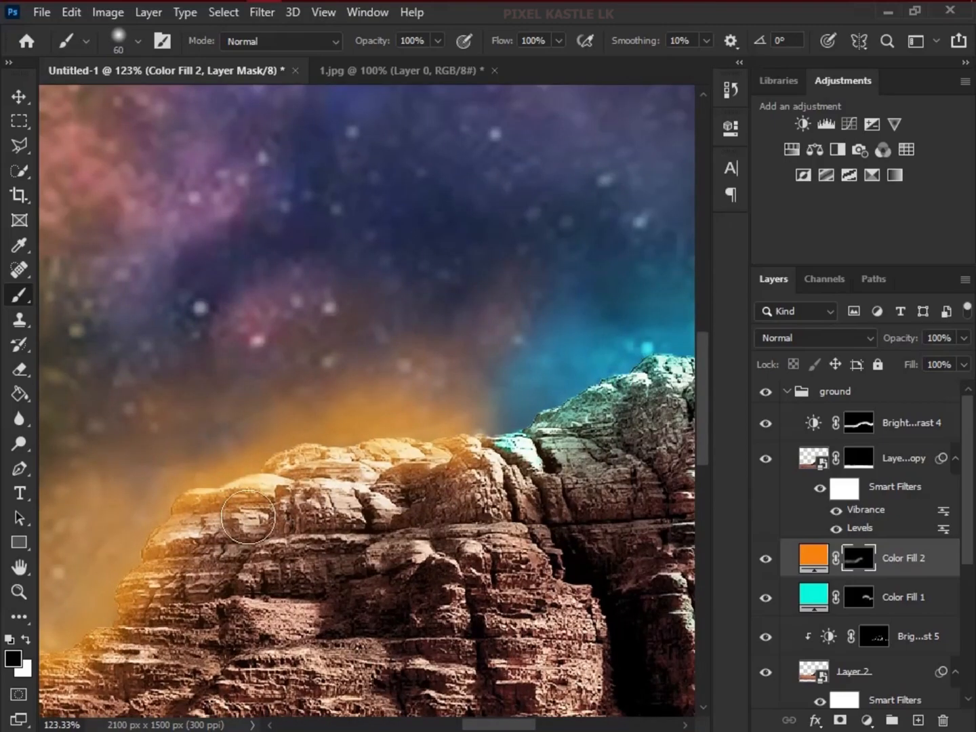
{"action": "left_click_drag", "start_coordinate": [358, 650], "coordinate": [664, 344]}
{"action": "left_click_drag", "start_coordinate": [262, 351], "coordinate": [305, 374]}
{"action": "mouse_move", "coordinate": [68, 451]}
{"action": "left_mouse_down"}
{"action": "mouse_move", "coordinate": [610, 381]}
{"action": "mouse_move", "coordinate": [81, 400]}
{"action": "left_mouse_up"}
Touch up the orange rock glow in white on the mask and set the Color Fill 2 layer's blend mode to Lighten
{"action": "key", "text": "x"}
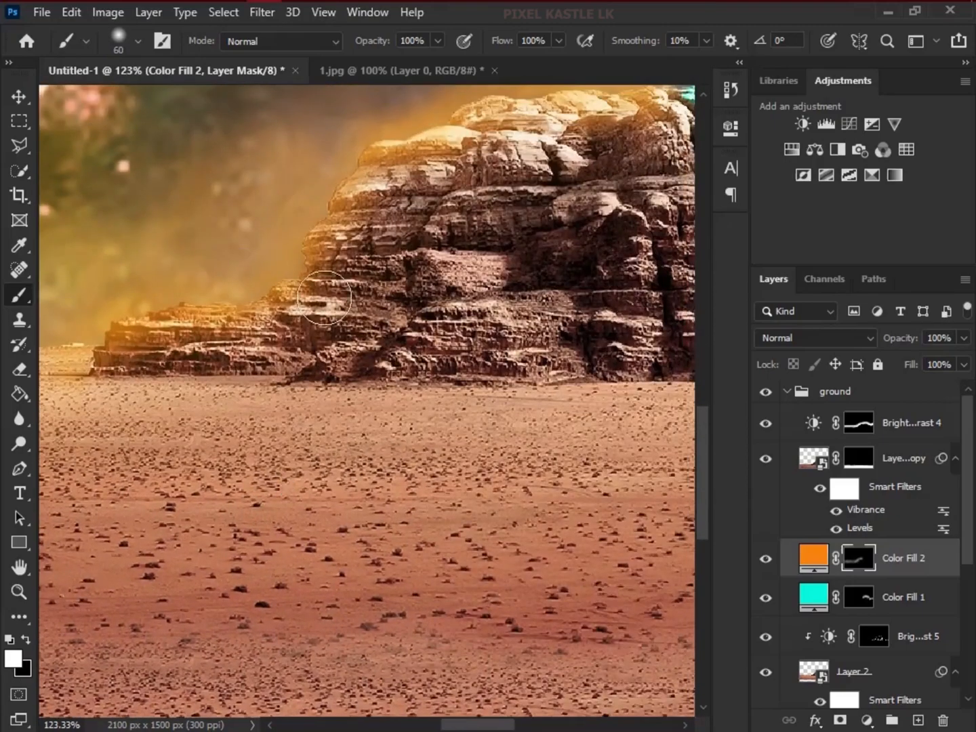
{"action": "scroll", "coordinate": [406, 306], "scroll_direction": "up", "scroll_amount": 1}
{"action": "left_click_drag", "start_coordinate": [147, 421], "coordinate": [455, 400]}
{"action": "left_click", "coordinate": [814, 556]}
{"action": "left_click", "coordinate": [838, 338]}
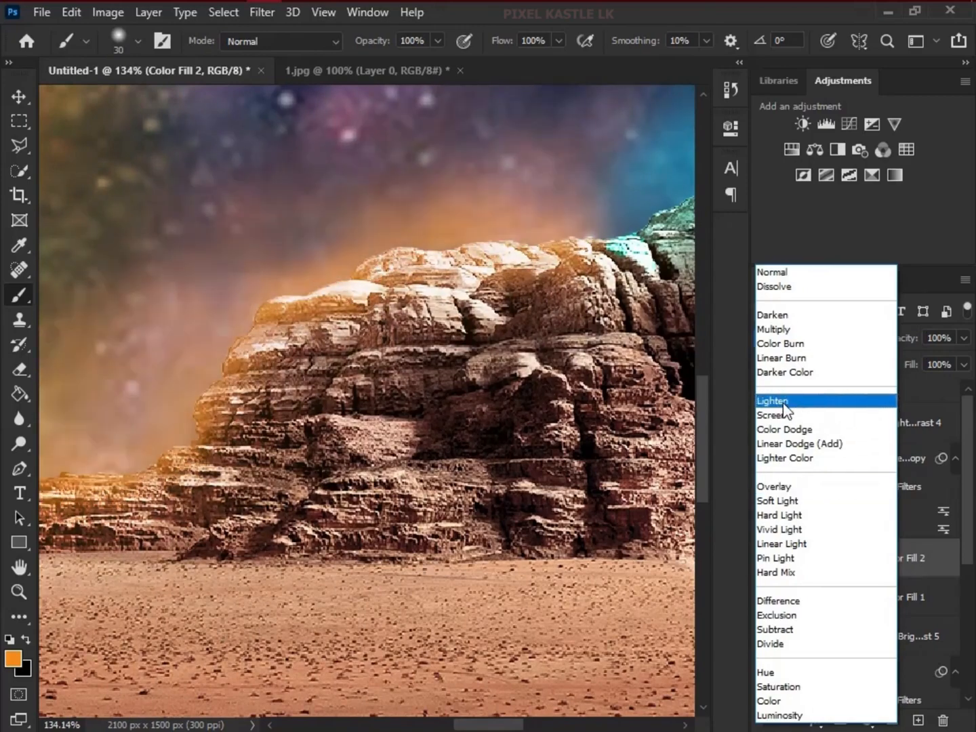
{"action": "left_click", "coordinate": [780, 404]}
Select the rays layer and erase its orange glow around Jupiter's edge with the 600 px Eraser
{"action": "scroll", "coordinate": [474, 420], "scroll_direction": "down", "scroll_amount": 4}
{"action": "scroll", "coordinate": [475, 421], "scroll_direction": "down", "scroll_amount": 1}
{"action": "scroll", "coordinate": [855, 528], "scroll_direction": "down", "scroll_amount": 4}
{"action": "left_click", "coordinate": [796, 519]}
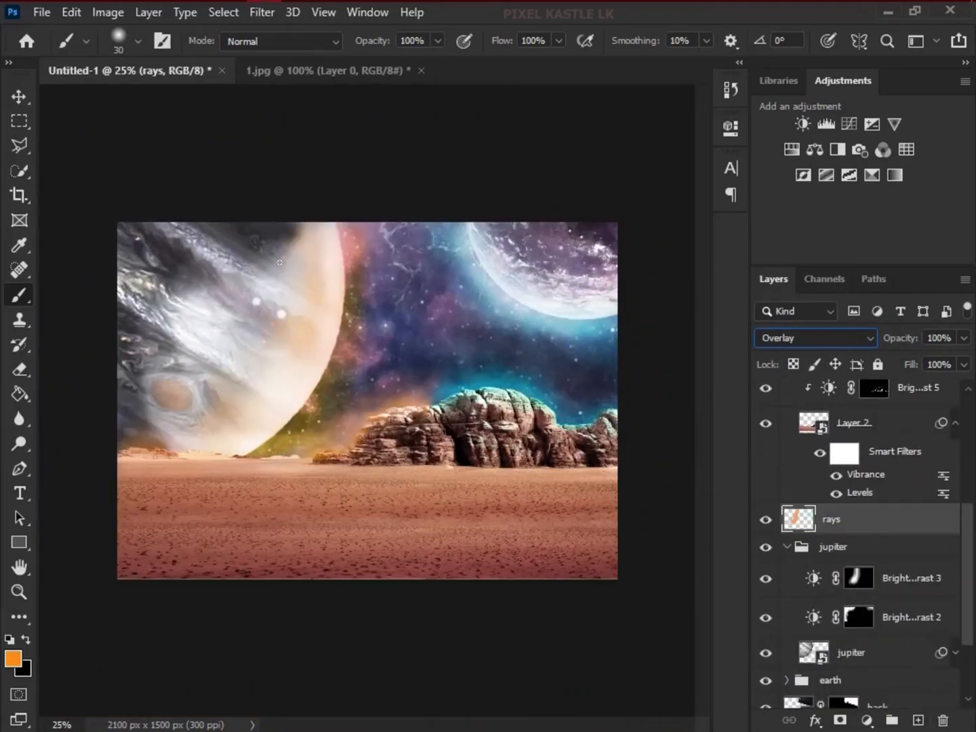
{"action": "key", "text": "e"}
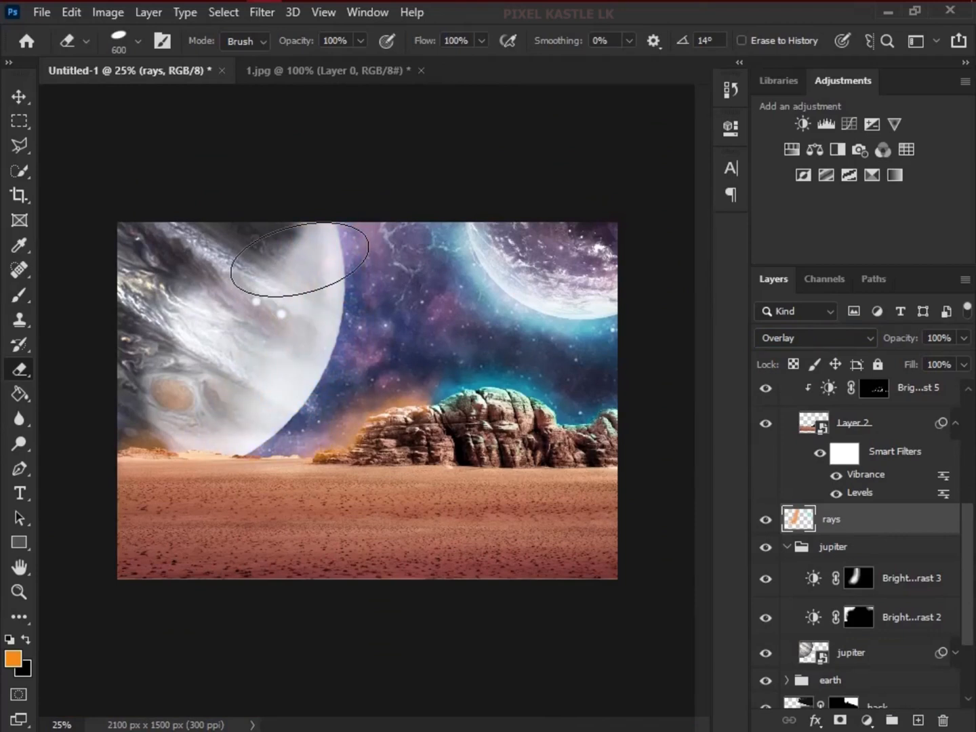
Create a new layer above rays, set its blend mode to Lighten, and switch to the Brush tool
{"action": "key", "text": "ctrl+shift+alt+n"}
{"action": "left_click", "coordinate": [814, 337]}
{"action": "left_click", "coordinate": [780, 397]}
{"action": "key", "text": "b"}
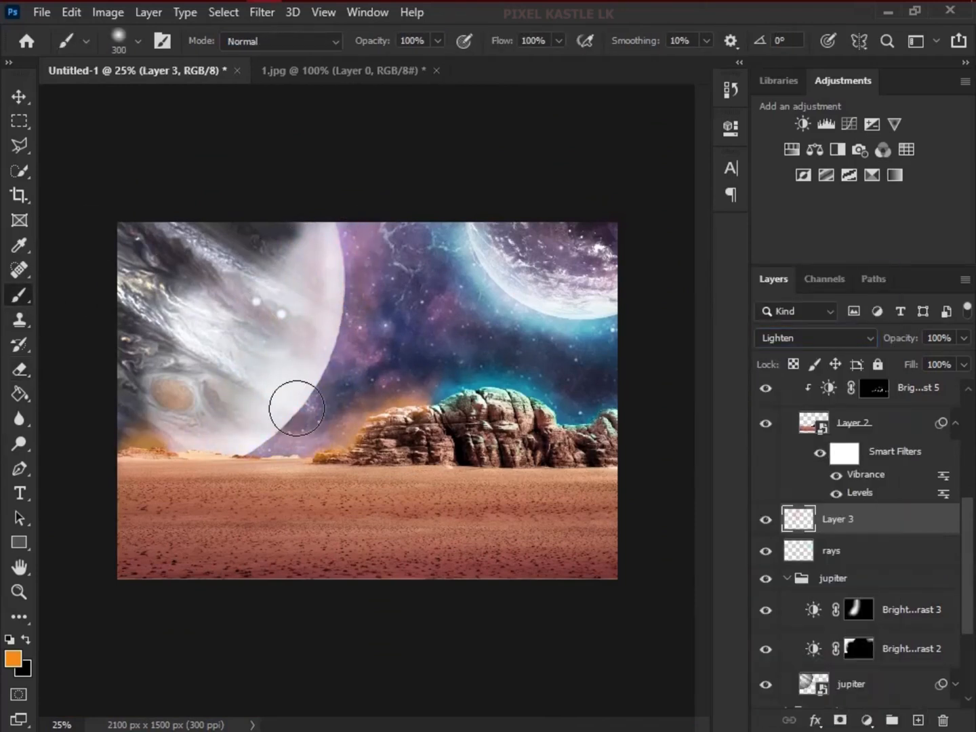
{"action": "mouse_move", "coordinate": [295, 408]}
{"action": "left_mouse_down"}
{"action": "mouse_move", "coordinate": [354, 347]}
{"action": "mouse_move", "coordinate": [222, 498]}
{"action": "mouse_move", "coordinate": [254, 216]}
{"action": "mouse_move", "coordinate": [394, 261]}
{"action": "mouse_move", "coordinate": [391, 298]}
{"action": "mouse_move", "coordinate": [324, 431]}
{"action": "mouse_move", "coordinate": [378, 339]}
{"action": "mouse_move", "coordinate": [380, 287]}
{"action": "left_mouse_up"}
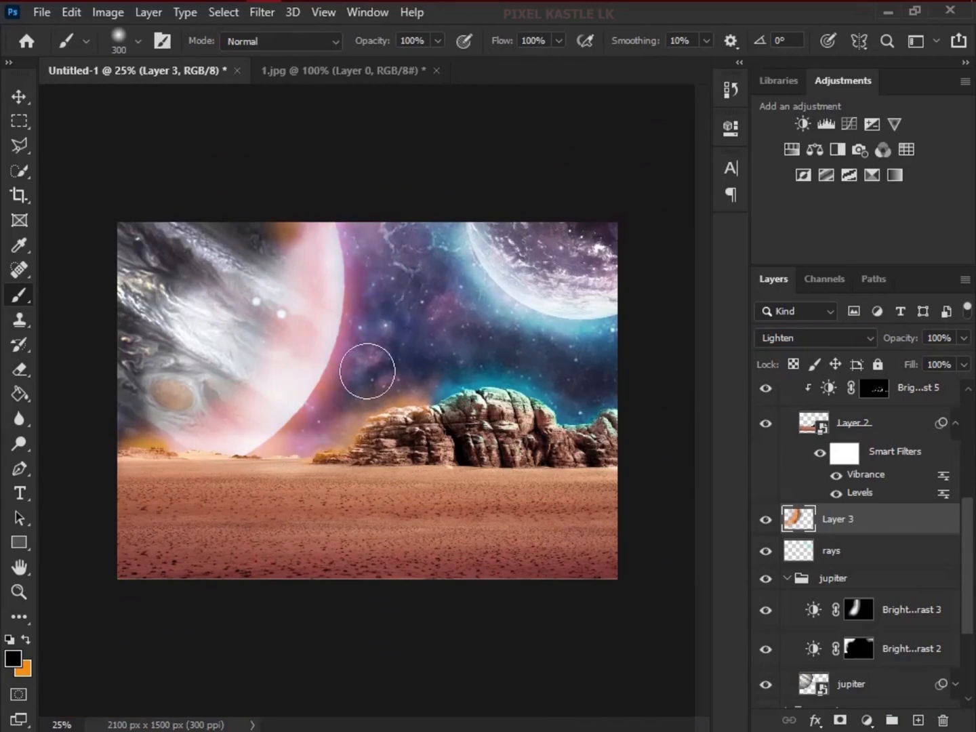
{"action": "left_click_drag", "start_coordinate": [367, 371], "coordinate": [203, 277]}
{"action": "key", "text": "ctrl+z"}
{"action": "key", "text": "ctrl+z"}
{"action": "key", "text": "ctrl+z"}
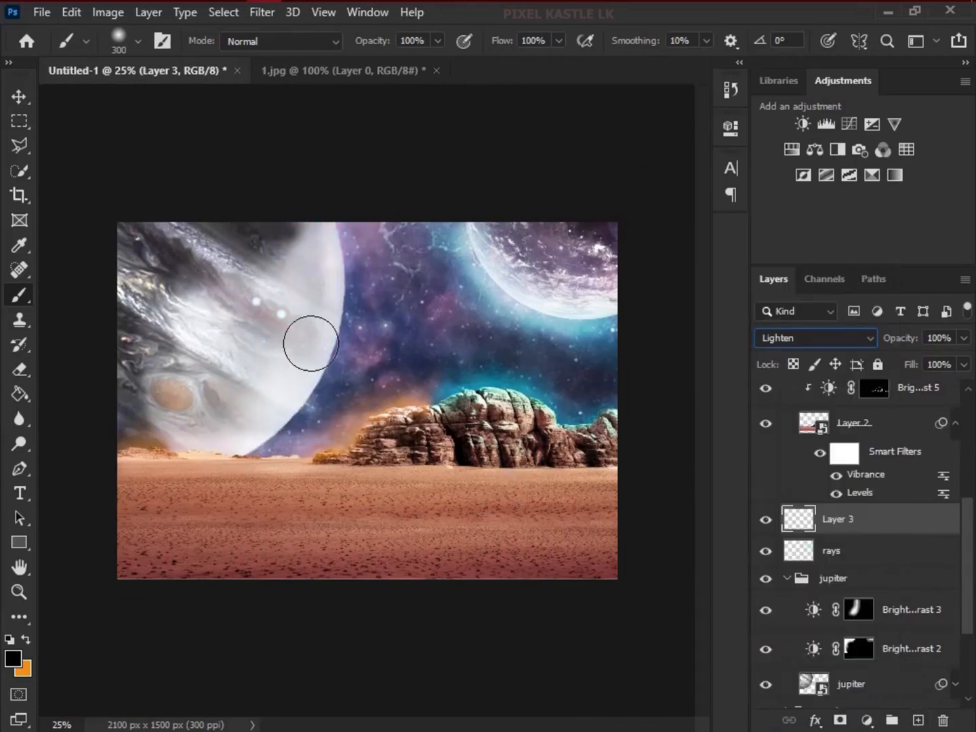
Paint an orange glow on Layer 3 along Jupiter's edge and lower part, enlarging the brush to 500 px for the broad strokes
{"action": "left_click_drag", "start_coordinate": [274, 416], "coordinate": [331, 248]}
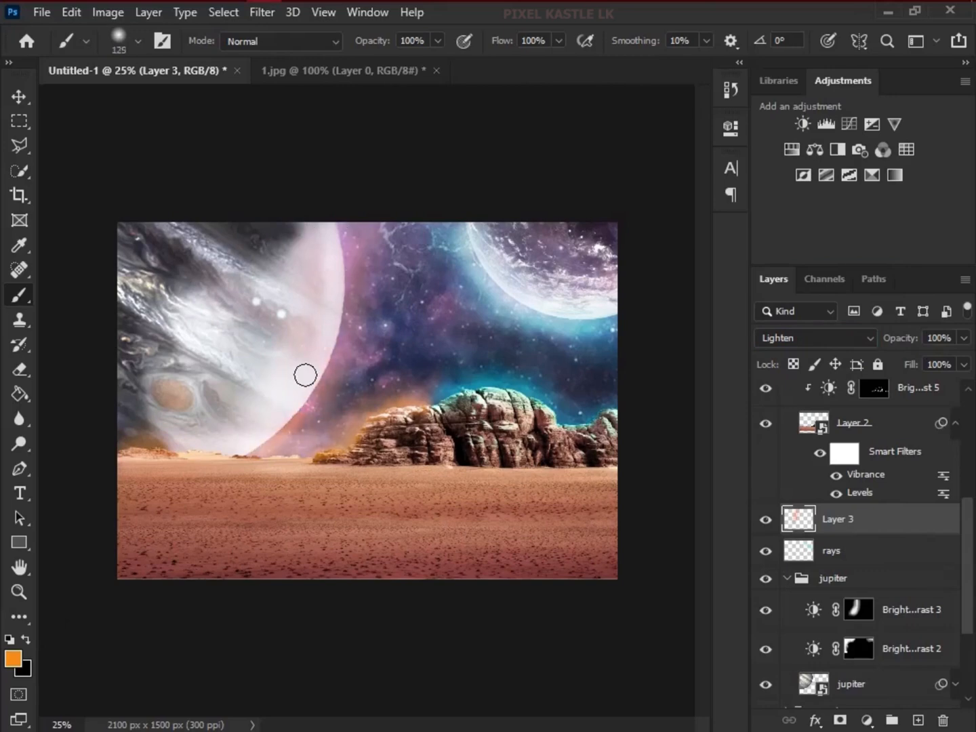
{"action": "key", "text": "bracketright"}
{"action": "key", "text": "bracketright"}
{"action": "key", "text": "bracketright"}
{"action": "key", "text": "bracketright"}
{"action": "key", "text": "bracketright"}
{"action": "key", "text": "bracketright"}
{"action": "key", "text": "bracketright"}
{"action": "mouse_move", "coordinate": [151, 442]}
{"action": "left_mouse_down"}
{"action": "mouse_move", "coordinate": [198, 450]}
{"action": "mouse_move", "coordinate": [267, 408]}
{"action": "mouse_move", "coordinate": [318, 393]}
{"action": "left_mouse_up"}
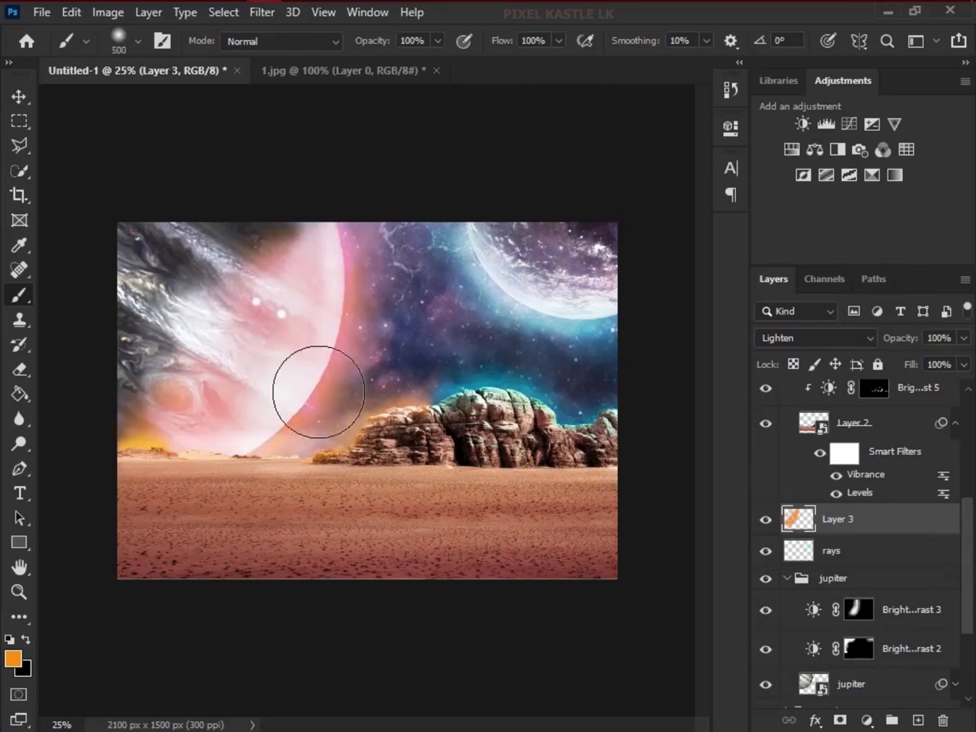
Target the Color Fill 2 mask and set up a 6 px Hard Round brush with 100% hardness
{"action": "scroll", "coordinate": [379, 535], "scroll_direction": "up", "scroll_amount": 5}
{"action": "right_click", "coordinate": [379, 535]}
{"action": "key", "text": "Return"}
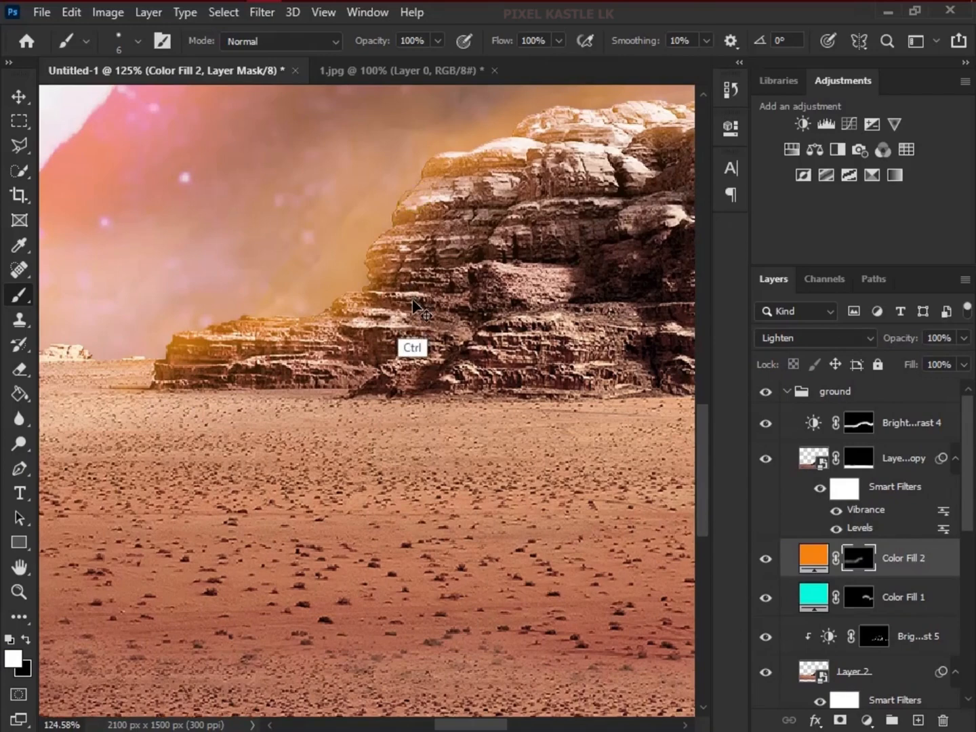
{"action": "right_click", "coordinate": [471, 240]}
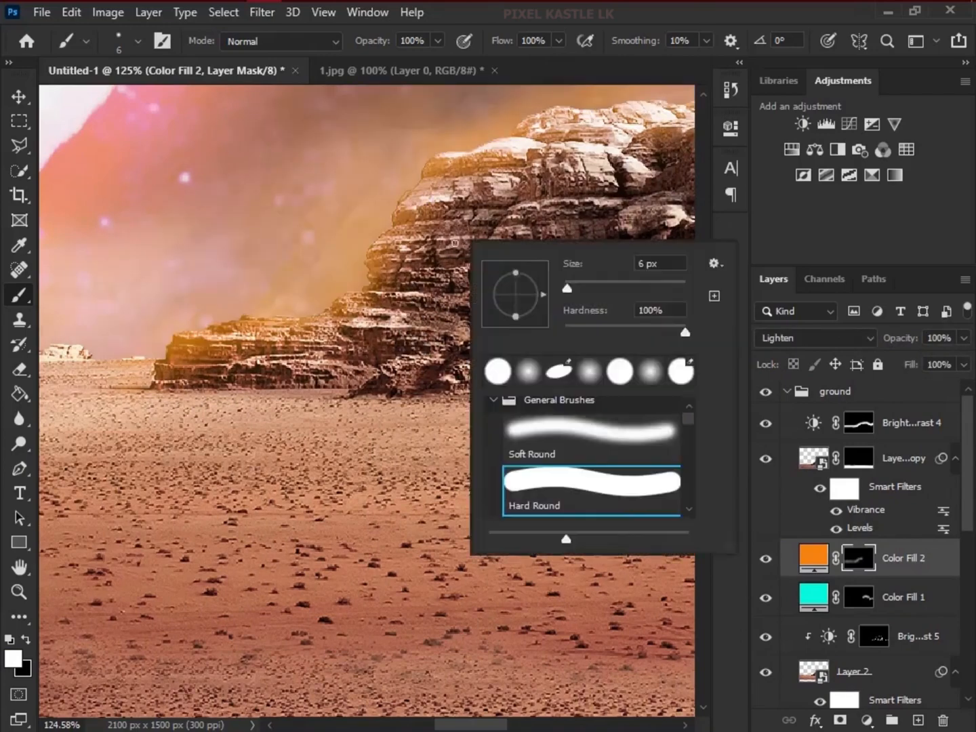
{"action": "left_click", "coordinate": [828, 329]}
{"action": "right_click", "coordinate": [513, 196]}
{"action": "scroll", "coordinate": [653, 403], "scroll_direction": "down", "scroll_amount": 2}
{"action": "left_click", "coordinate": [654, 403]}
{"action": "key", "text": "Return"}
Paint fine orange highlights along the ledges and edges of the left rock formation on the Color Fill 2 mask with the 6 px brush
{"action": "scroll", "coordinate": [512, 338], "scroll_direction": "up", "scroll_amount": 5}
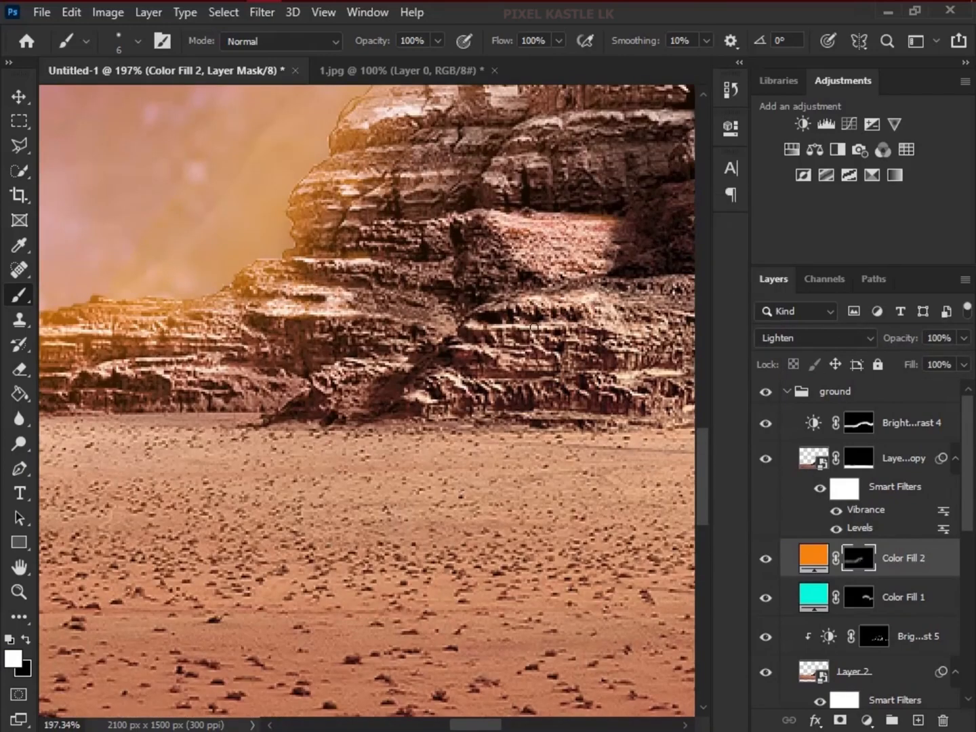
{"action": "left_click_drag", "start_coordinate": [133, 367], "coordinate": [67, 335]}
{"action": "left_click_drag", "start_coordinate": [680, 125], "coordinate": [388, 204]}
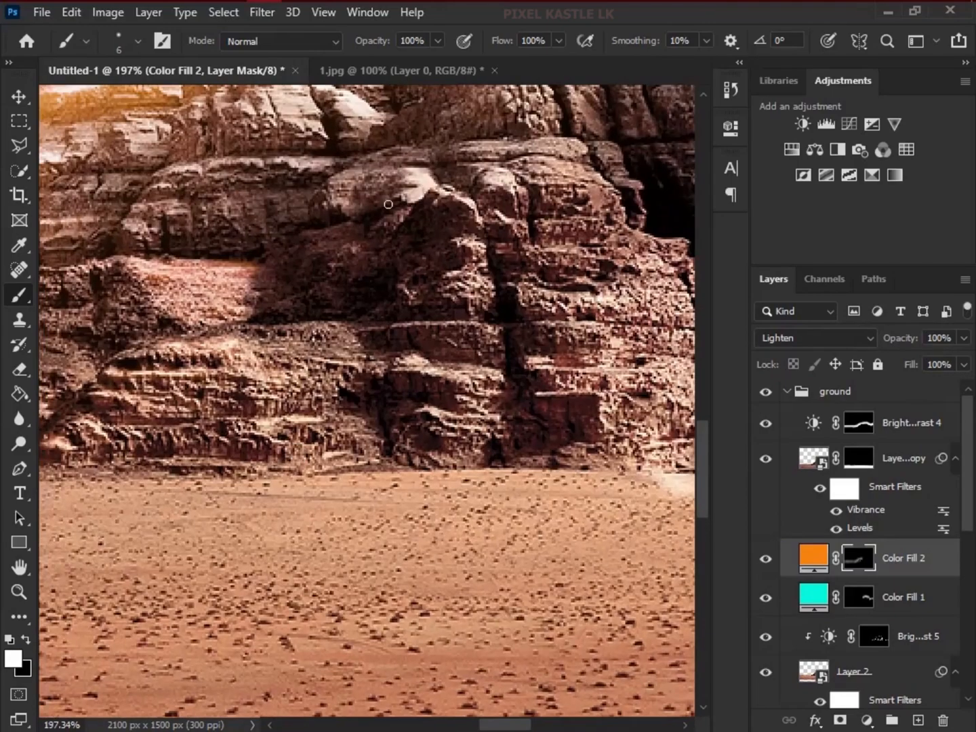
{"action": "left_click_drag", "start_coordinate": [520, 252], "coordinate": [459, 378]}
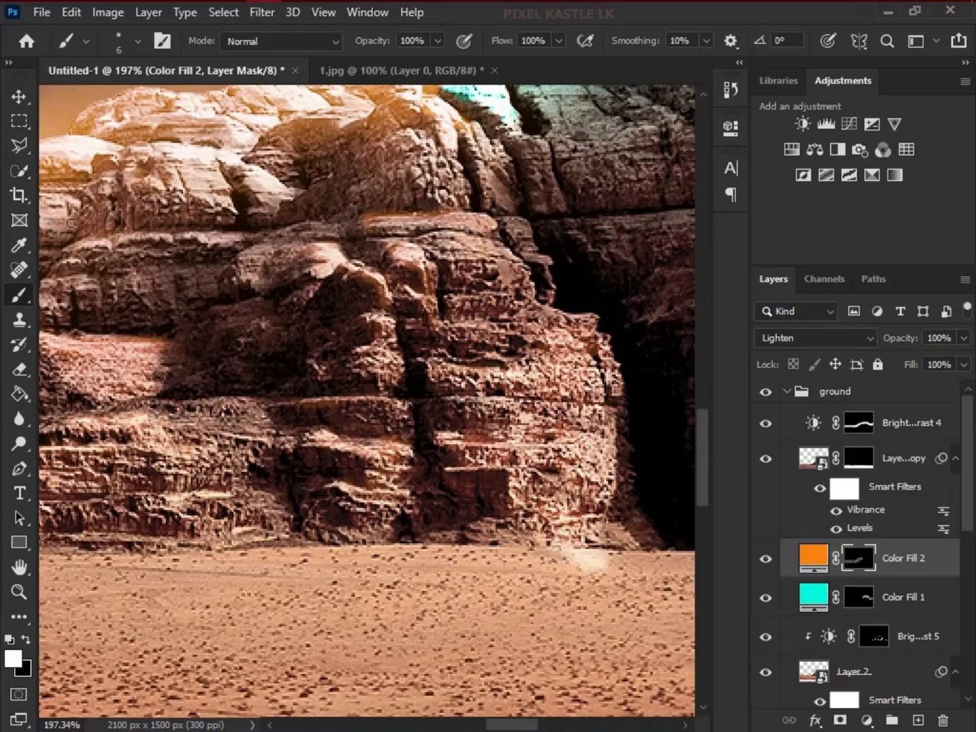
{"action": "key", "text": "ctrl+0"}
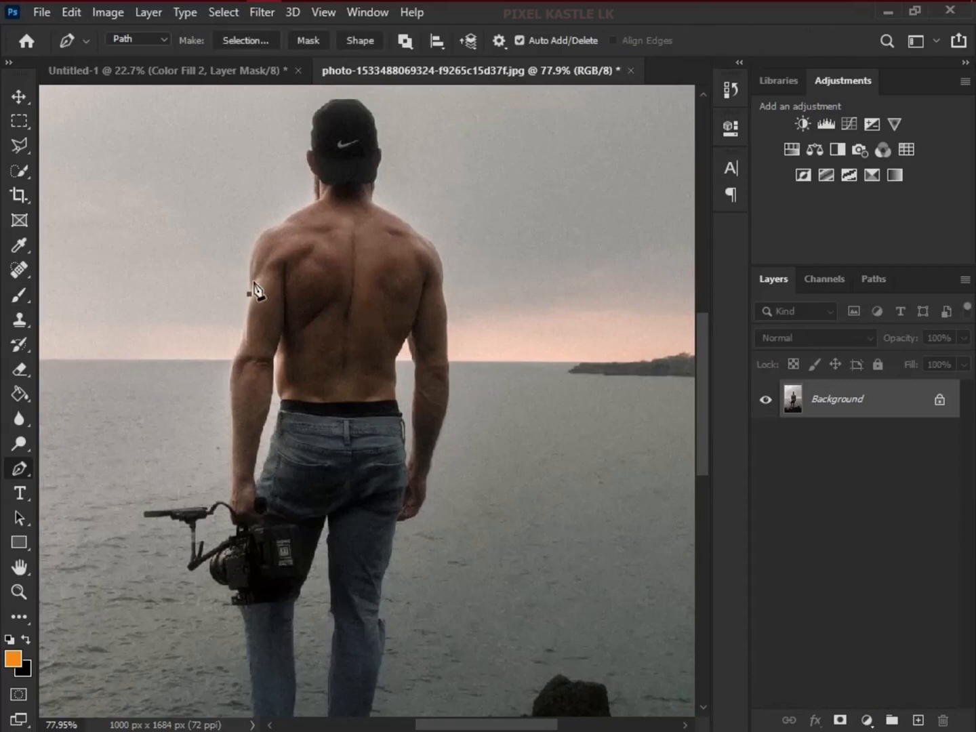
Trace a Pen path in the man's photo from his left upper arm over the shoulder and around his neck, ears and cap
{"action": "scroll", "coordinate": [256, 290], "scroll_direction": "up", "scroll_amount": 3}
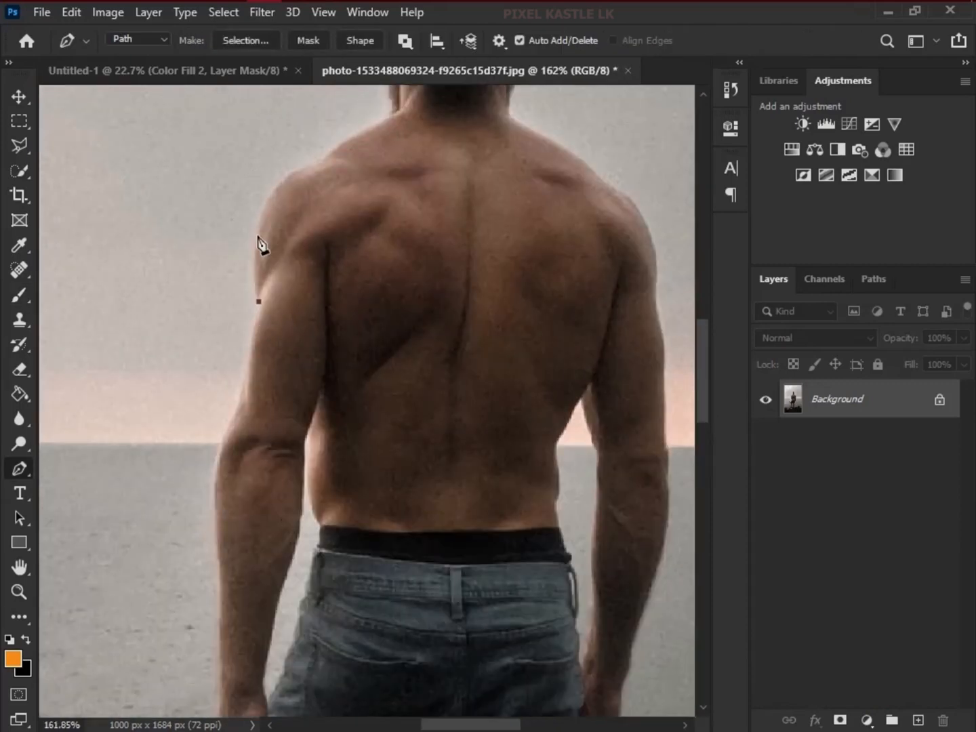
{"action": "scroll", "coordinate": [393, 203], "scroll_direction": "up", "scroll_amount": 3}
{"action": "left_click_drag", "start_coordinate": [387, 281], "coordinate": [390, 270]}
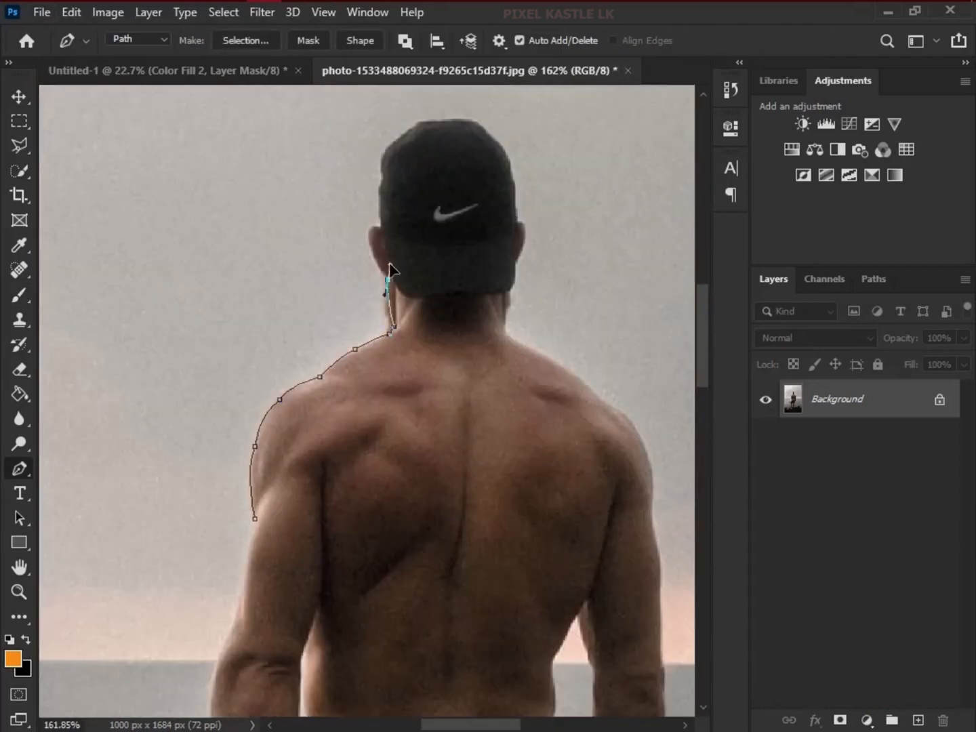
{"action": "left_click_drag", "start_coordinate": [403, 141], "coordinate": [405, 138]}
{"action": "left_click_drag", "start_coordinate": [420, 123], "coordinate": [429, 121]}
{"action": "left_click_drag", "start_coordinate": [440, 122], "coordinate": [452, 122]}
{"action": "left_click_drag", "start_coordinate": [446, 207], "coordinate": [371, 210]}
{"action": "left_click_drag", "start_coordinate": [413, 135], "coordinate": [419, 143]}
{"action": "left_click_drag", "start_coordinate": [434, 165], "coordinate": [437, 174]}
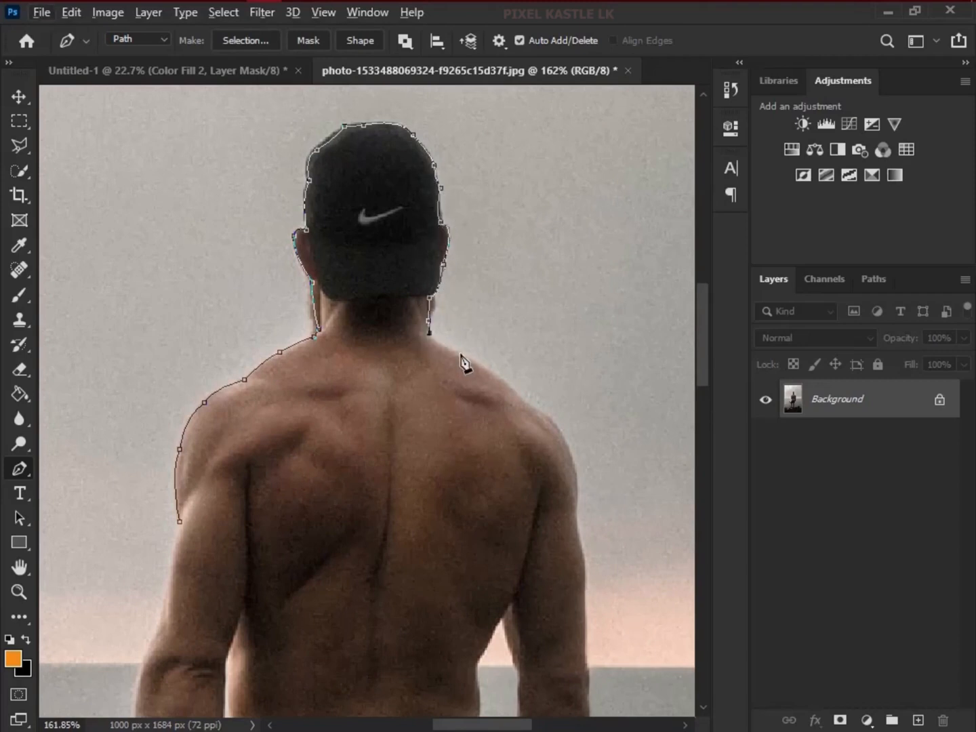
Continue the Pen path down the outer side of the man's right arm and around his hand
{"action": "left_click_drag", "start_coordinate": [583, 561], "coordinate": [587, 574]}
{"action": "left_click_drag", "start_coordinate": [588, 675], "coordinate": [581, 438]}
{"action": "left_click_drag", "start_coordinate": [578, 497], "coordinate": [573, 514]}
{"action": "left_click_drag", "start_coordinate": [535, 643], "coordinate": [529, 648]}
{"action": "left_click_drag", "start_coordinate": [527, 647], "coordinate": [542, 336]}
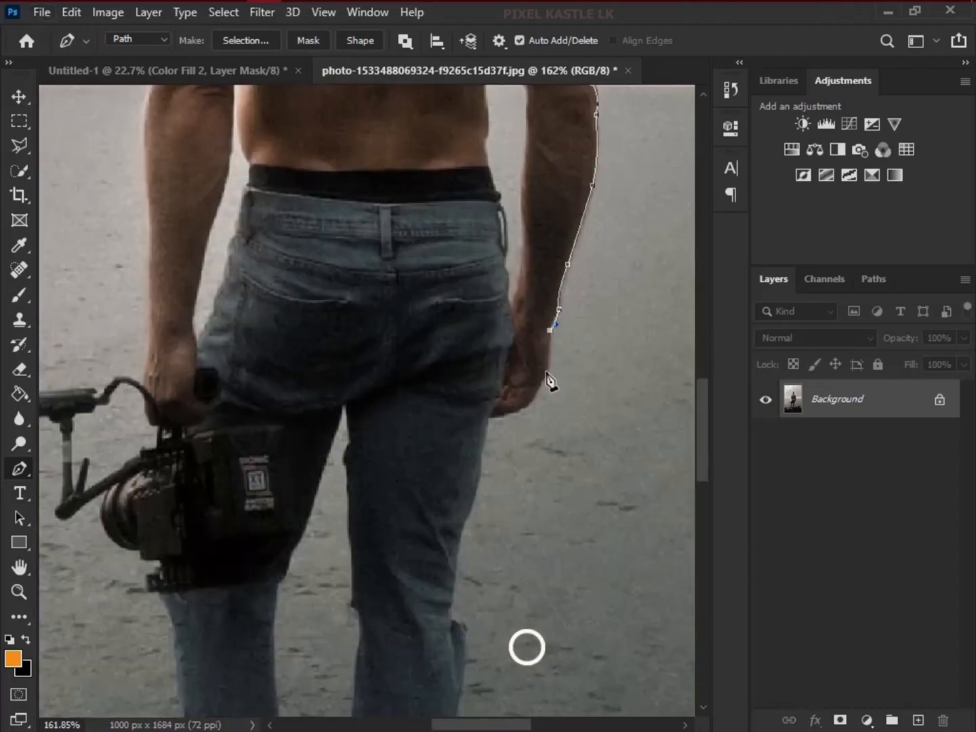
{"action": "left_click_drag", "start_coordinate": [435, 545], "coordinate": [490, 375]}
Continue the Pen path down the outer side of the man's right trouser leg and around the right shoe
{"action": "left_click_drag", "start_coordinate": [510, 404], "coordinate": [514, 419]}
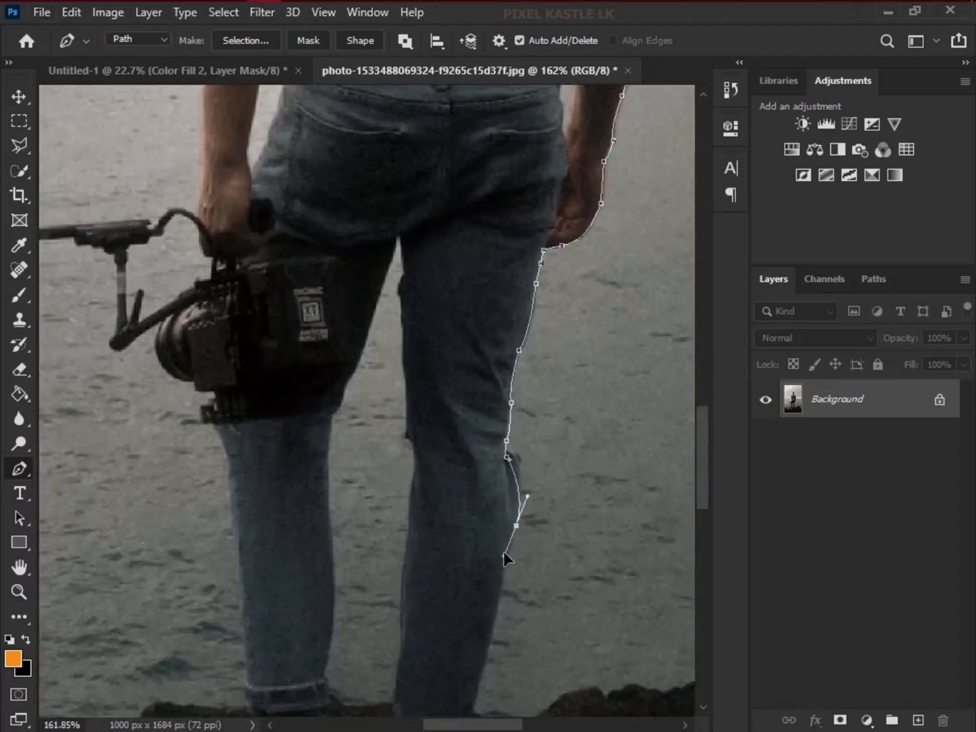
{"action": "left_click", "coordinate": [500, 592]}
{"action": "left_click_drag", "start_coordinate": [472, 705], "coordinate": [521, 460]}
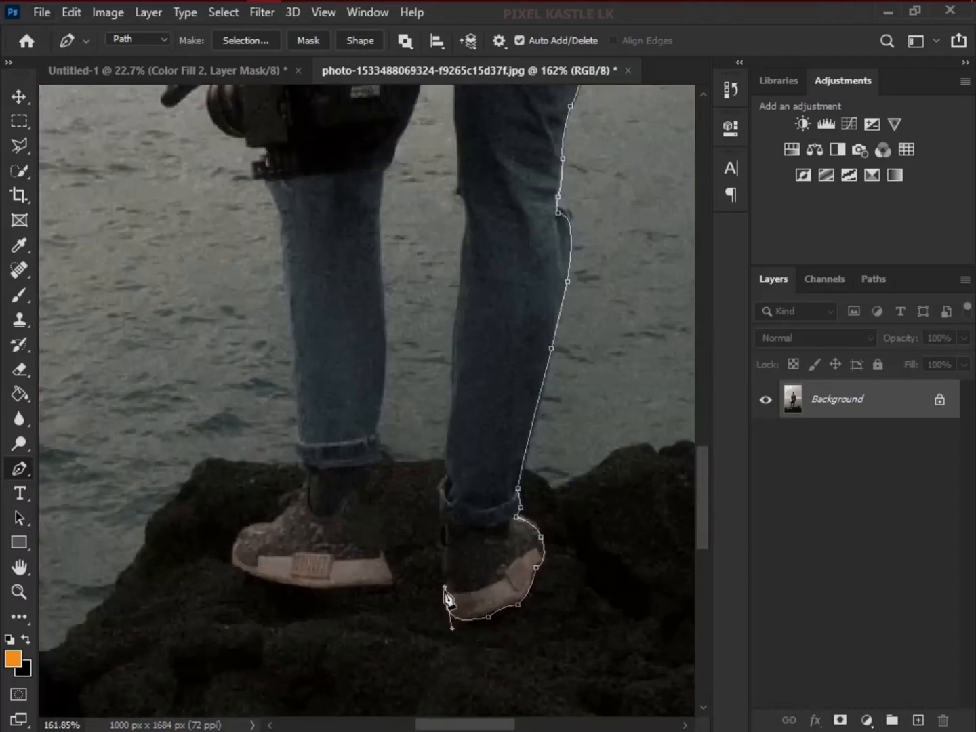
Trace the inner side of the right leg up to the crotch and the inner side of the left leg down to the shoe
{"action": "left_click", "coordinate": [459, 195]}
{"action": "left_click_drag", "start_coordinate": [451, 113], "coordinate": [469, 271]}
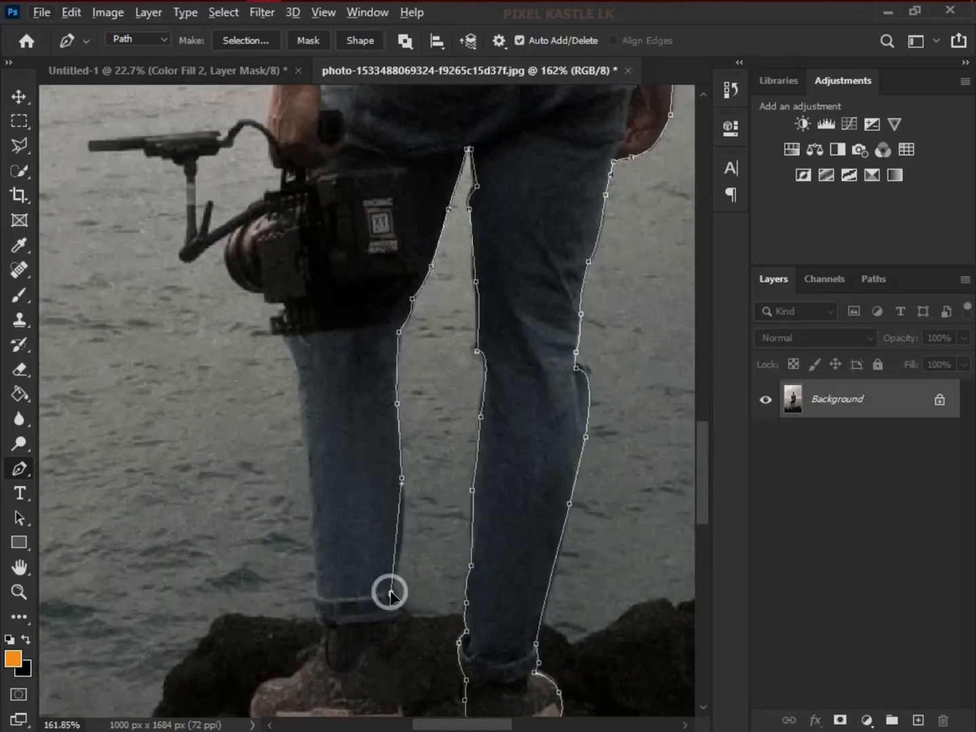
{"action": "left_click", "coordinate": [392, 619]}
{"action": "left_click_drag", "start_coordinate": [407, 692], "coordinate": [441, 447]}
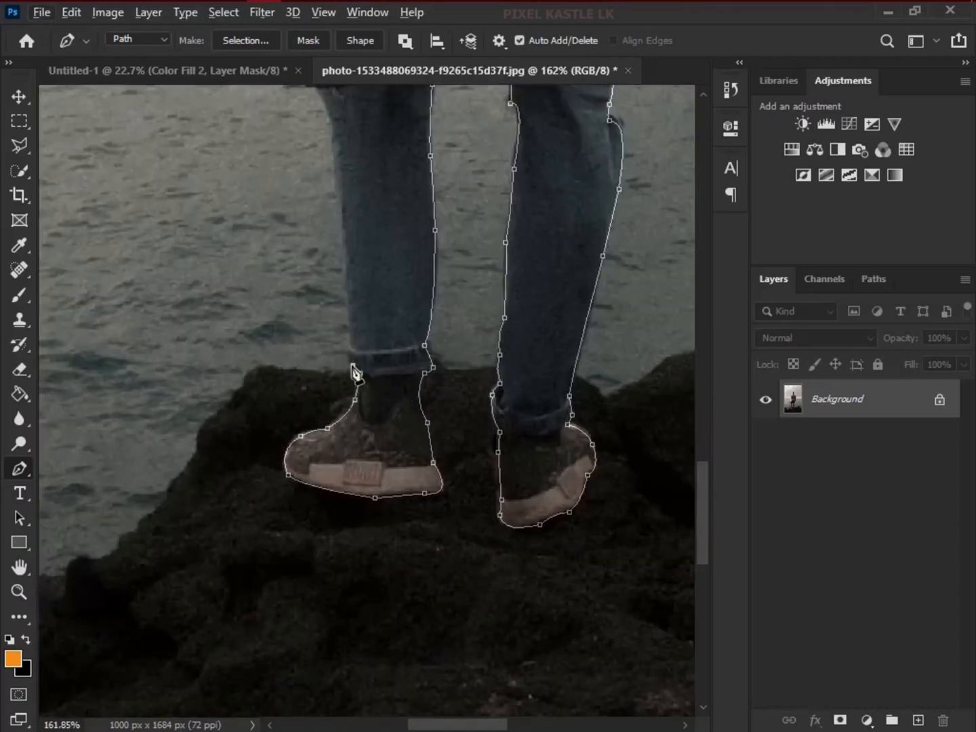
Continue the Pen path from the left trouser cuff up the outer side of the left leg to the camera
{"action": "left_click", "coordinate": [349, 348]}
{"action": "left_click", "coordinate": [355, 351]}
{"action": "left_click_drag", "start_coordinate": [351, 262], "coordinate": [374, 360]}
{"action": "left_click_drag", "start_coordinate": [374, 361], "coordinate": [381, 333]}
{"action": "left_click_drag", "start_coordinate": [369, 329], "coordinate": [363, 319]}
Trace the camera rig and left arm to close the path, and cut out the man with a layer mask
{"action": "left_click", "coordinate": [324, 186]}
{"action": "left_click", "coordinate": [324, 170]}
{"action": "left_click", "coordinate": [339, 168]}
{"action": "left_click", "coordinate": [339, 155]}
{"action": "left_click_drag", "start_coordinate": [327, 163], "coordinate": [453, 224]}
{"action": "left_click", "coordinate": [444, 207]}
{"action": "left_click", "coordinate": [406, 164]}
{"action": "left_click_drag", "start_coordinate": [446, 156], "coordinate": [512, 286]}
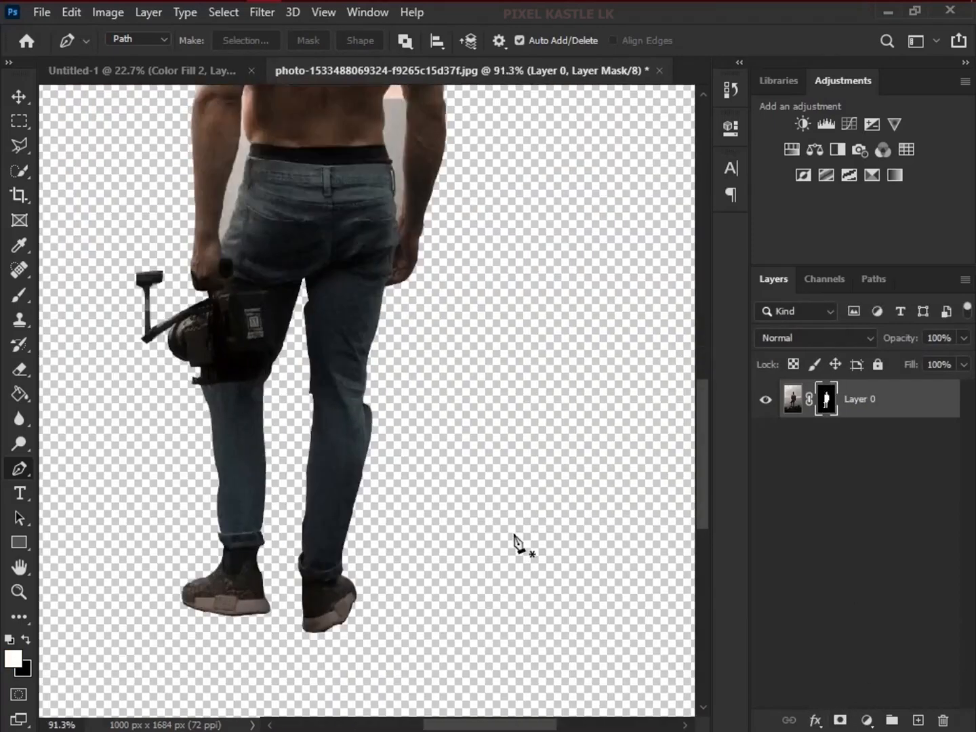
Outline the gap between the man's right arm and waist, convert it to a selection, and hide it on the Layer 0 mask
{"action": "scroll", "coordinate": [369, 136], "scroll_direction": "up", "scroll_amount": 7}
{"action": "left_click_drag", "start_coordinate": [366, 94], "coordinate": [332, 240]}
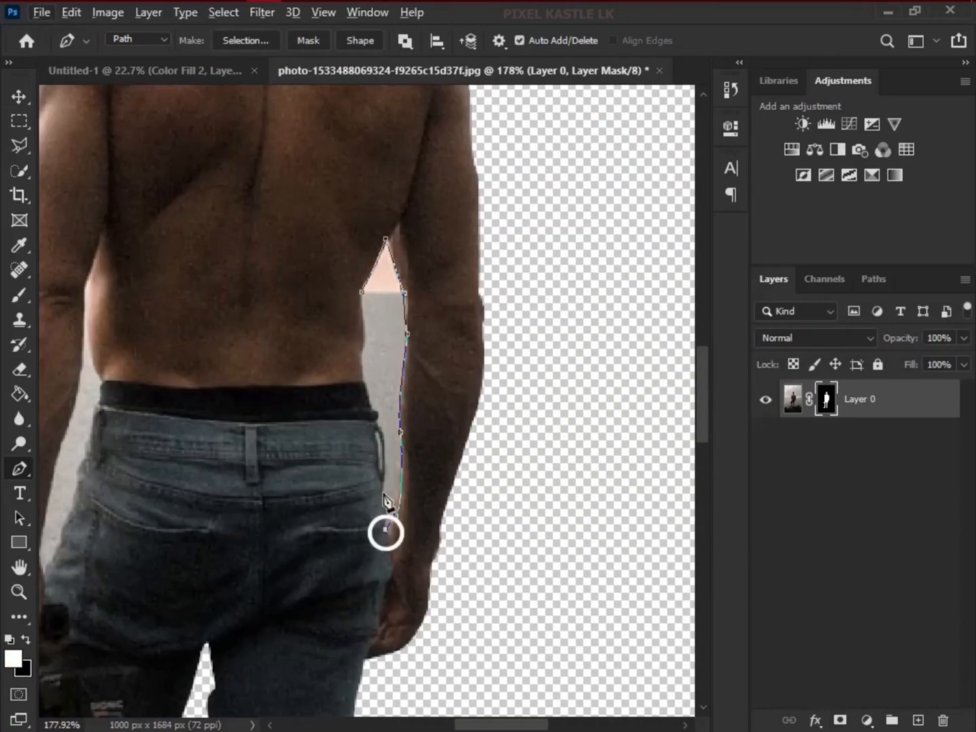
{"action": "key", "text": "ctrl+Return"}
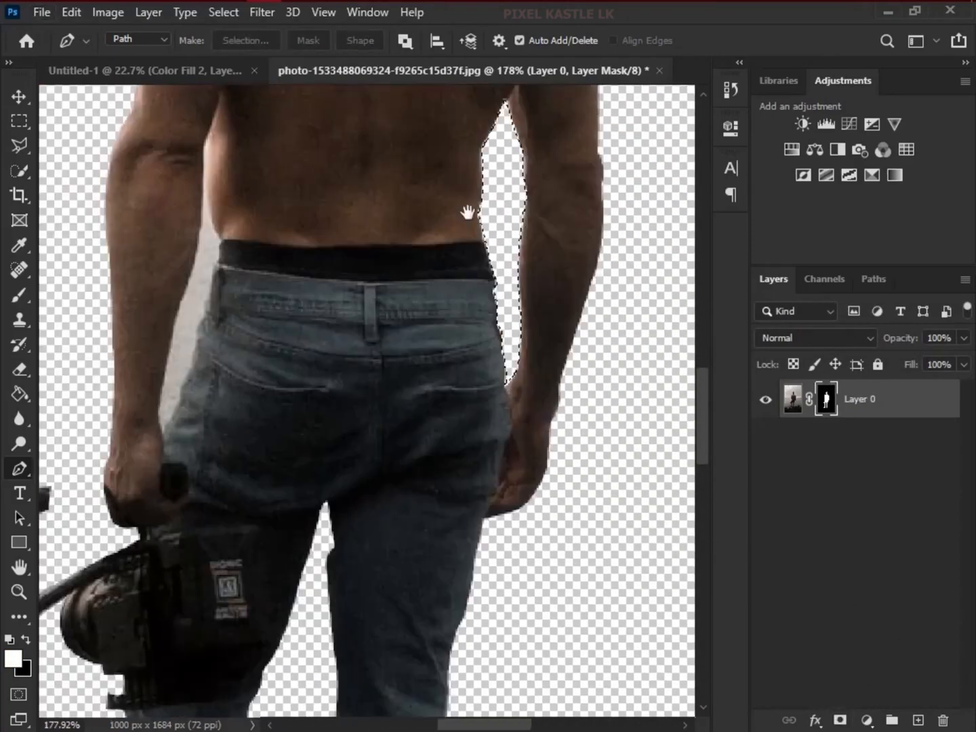
{"action": "left_click", "coordinate": [399, 243]}
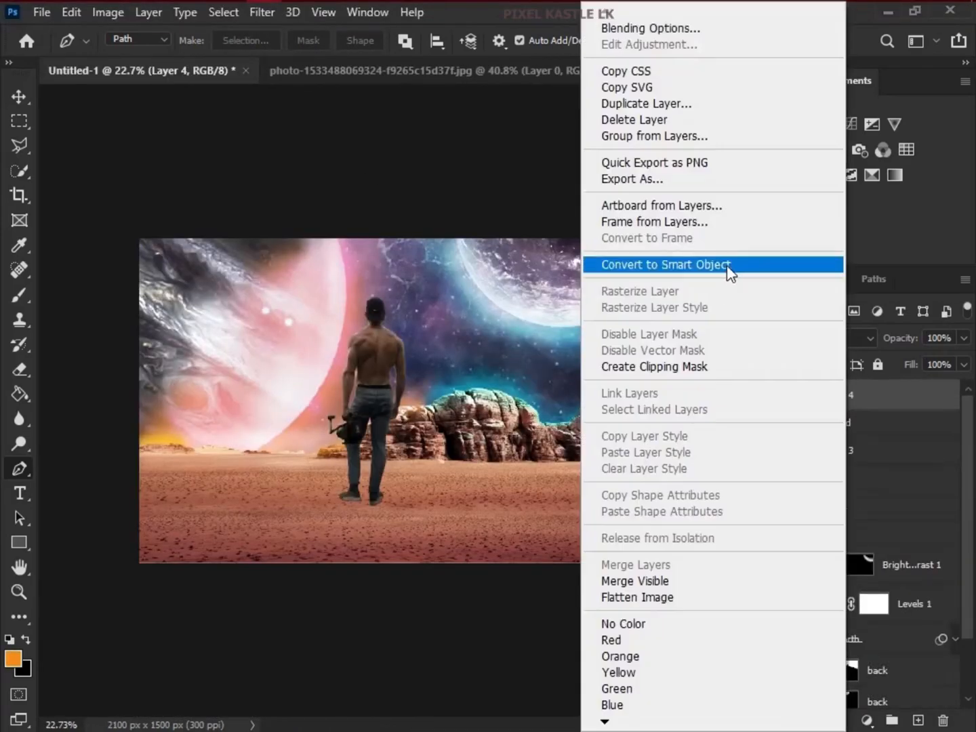
Convert the man's layer, Layer 4, to a smart object and scale it down to about 127 by 345 px in front of the rocks
{"action": "left_click", "coordinate": [725, 273]}
{"action": "key", "text": "ctrl+t"}
{"action": "left_click_drag", "start_coordinate": [326, 296], "coordinate": [345, 404]}
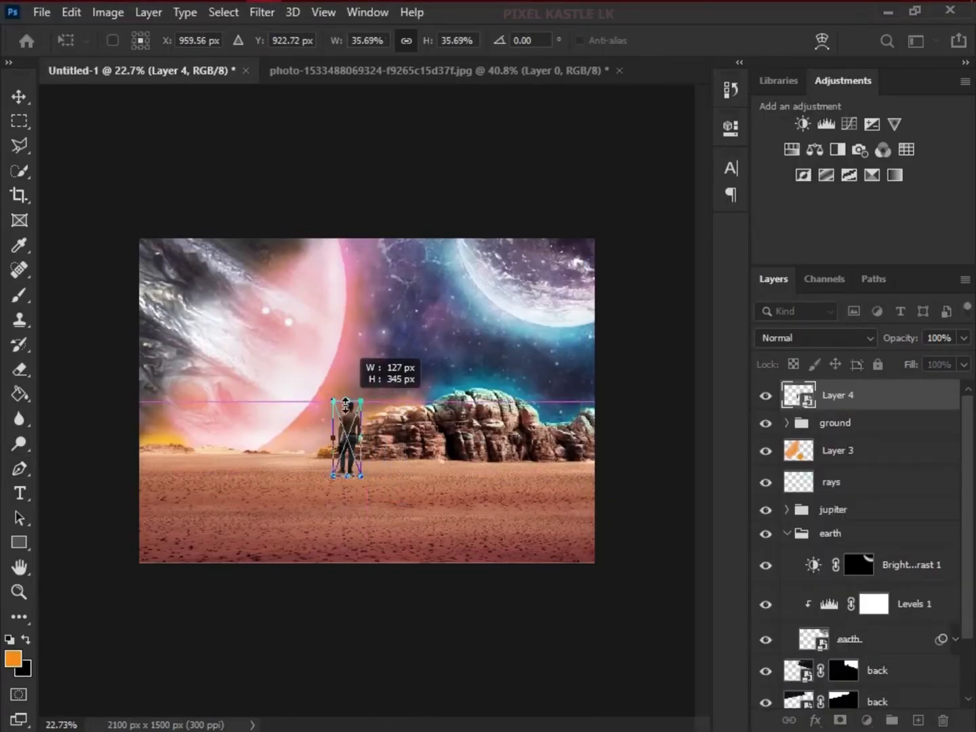
{"action": "scroll", "coordinate": [322, 475], "scroll_direction": "up", "scroll_amount": 5}
{"action": "key", "text": "Return"}
Load the outline of the man's layer, Layer 4, as a selection and turn it into a layer mask
{"action": "scroll", "coordinate": [399, 437], "scroll_direction": "up", "scroll_amount": 7}
{"action": "left_click_drag", "start_coordinate": [399, 438], "coordinate": [382, 245]}
{"action": "left_click", "coordinate": [831, 402], "text": "ctrl"}
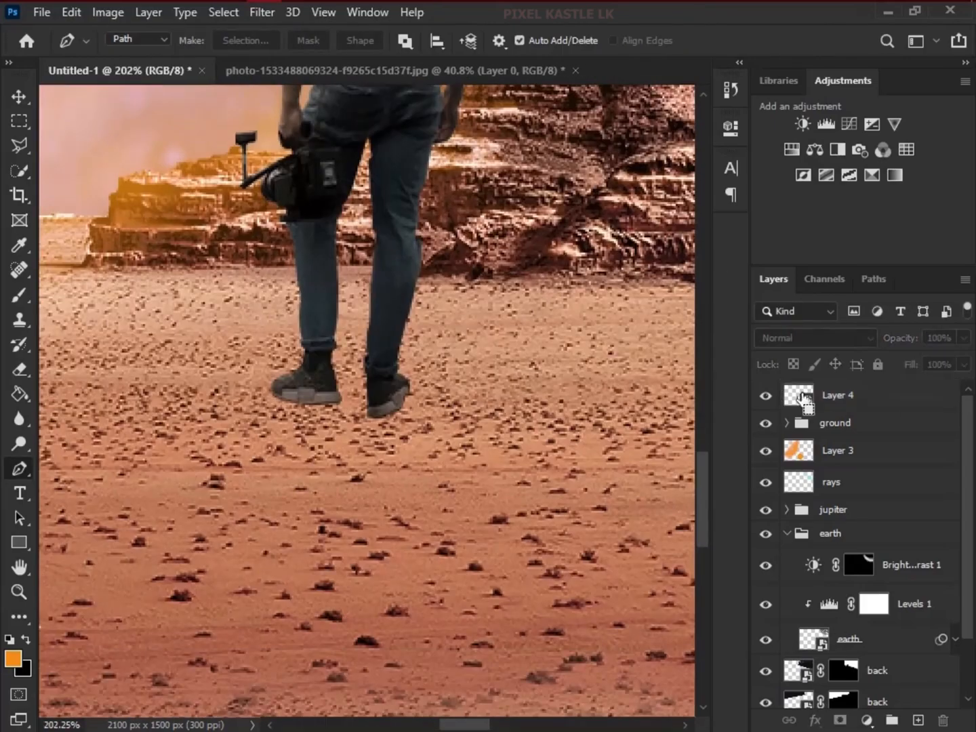
{"action": "left_click", "coordinate": [803, 400], "text": "ctrl"}
{"action": "left_click", "coordinate": [841, 397]}
{"action": "left_click", "coordinate": [839, 720]}
Paint black with a small brush on Layer 4's mask along the shoe soles to blend the feet into the sand
{"action": "scroll", "coordinate": [449, 407], "scroll_direction": "up", "scroll_amount": 3}
{"action": "key", "text": "b"}
{"action": "left_click_drag", "start_coordinate": [319, 412], "coordinate": [367, 407]}
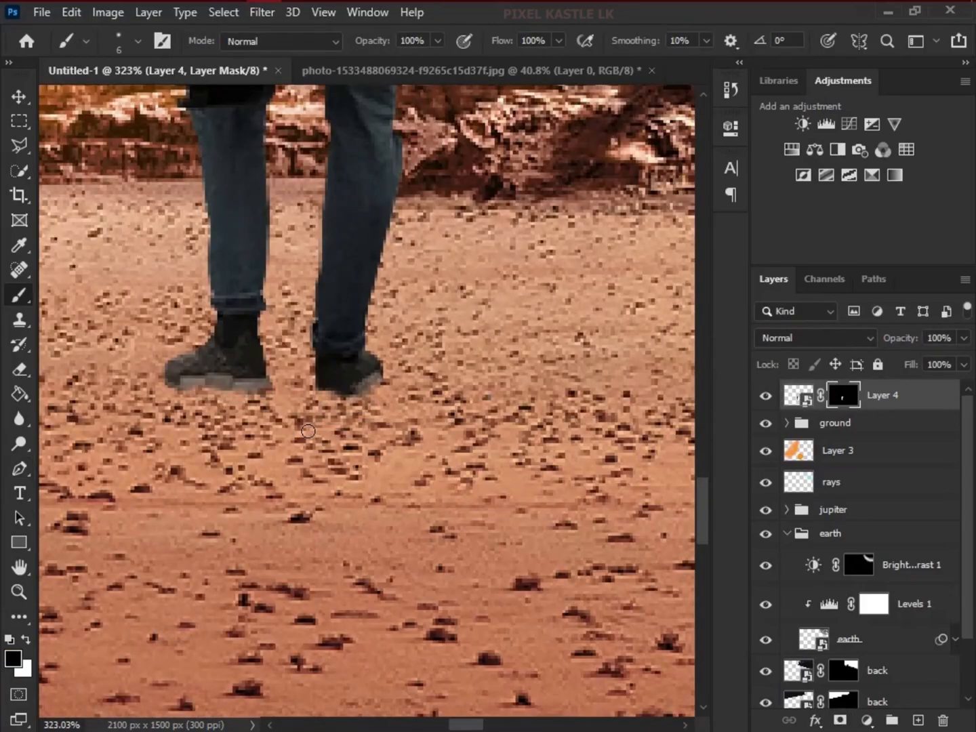
{"action": "scroll", "coordinate": [308, 431], "scroll_direction": "down", "scroll_amount": 6}
{"action": "scroll", "coordinate": [532, 536], "scroll_direction": "up", "scroll_amount": 7}
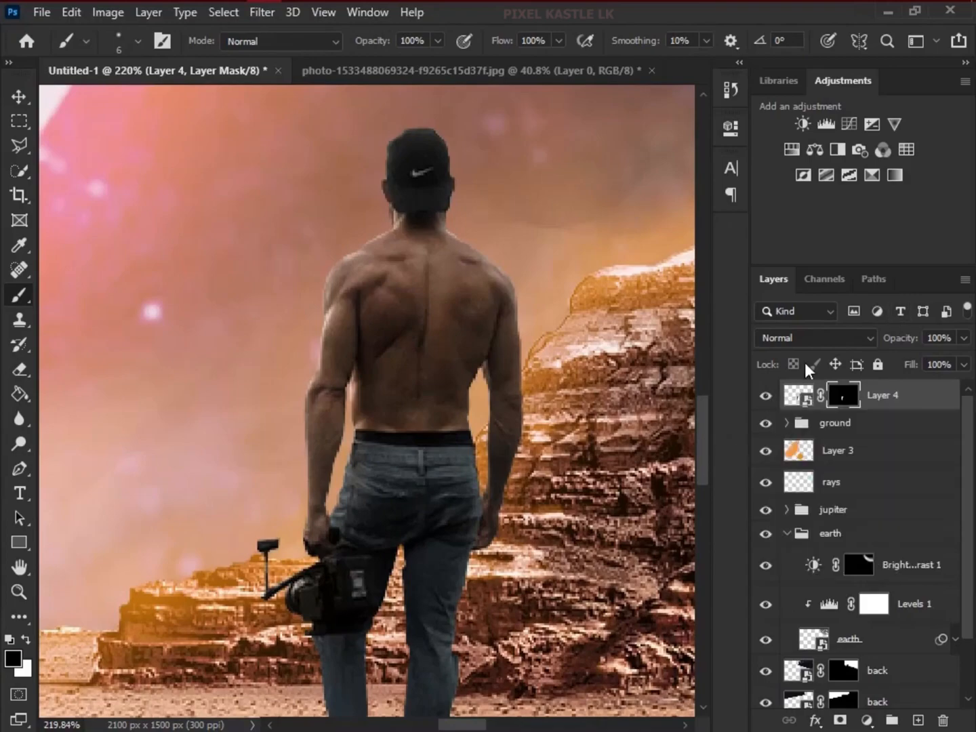
Save the document as space edition.psd and apply the layer mask of Layer 4
{"action": "left_click", "coordinate": [799, 395]}
{"action": "scroll", "coordinate": [540, 499], "scroll_direction": "down", "scroll_amount": 6}
{"action": "scroll", "coordinate": [404, 460], "scroll_direction": "down", "scroll_amount": 1}
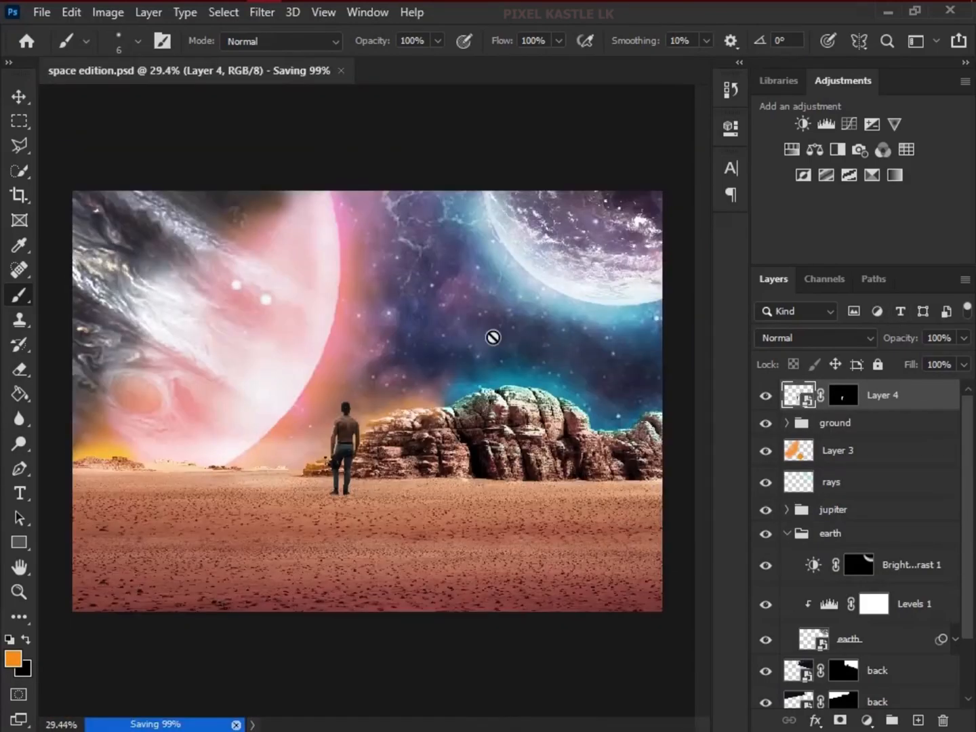
{"action": "scroll", "coordinate": [495, 319], "scroll_direction": "down", "scroll_amount": 1}
{"action": "right_click", "coordinate": [843, 395]}
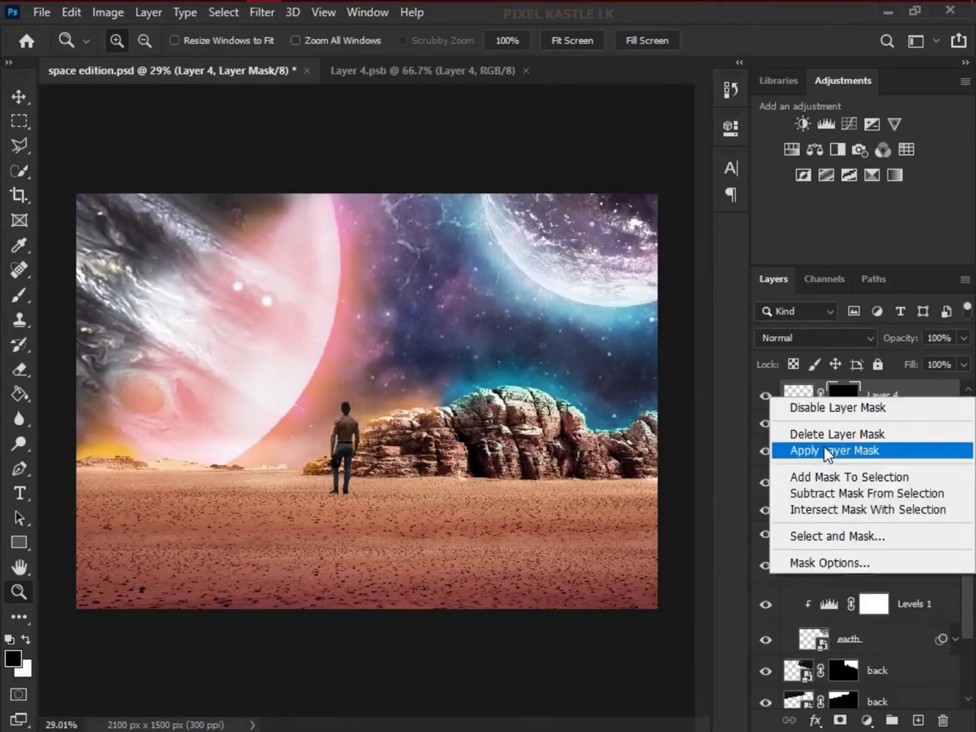
{"action": "left_click", "coordinate": [828, 451]}
Open the Brightness/Contrast adjustment for the man's layer, Layer 4
{"action": "scroll", "coordinate": [325, 458], "scroll_direction": "up", "scroll_amount": 5}
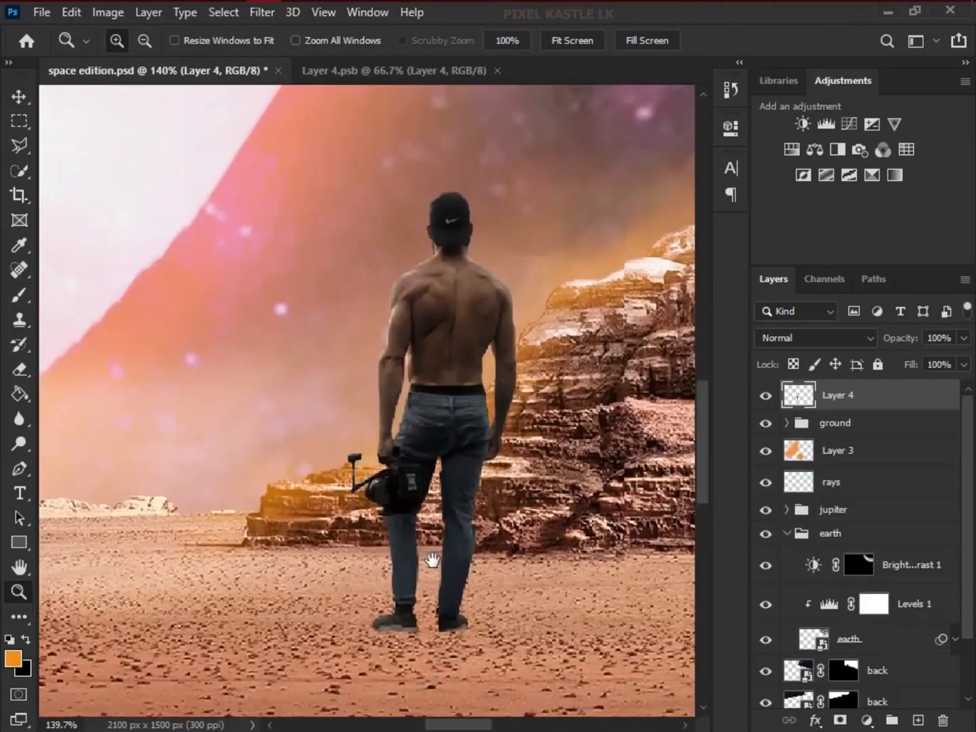
{"action": "scroll", "coordinate": [416, 510], "scroll_direction": "down", "scroll_amount": 5}
{"action": "left_click", "coordinate": [107, 12]}
{"action": "mouse_move", "coordinate": [169, 62]}
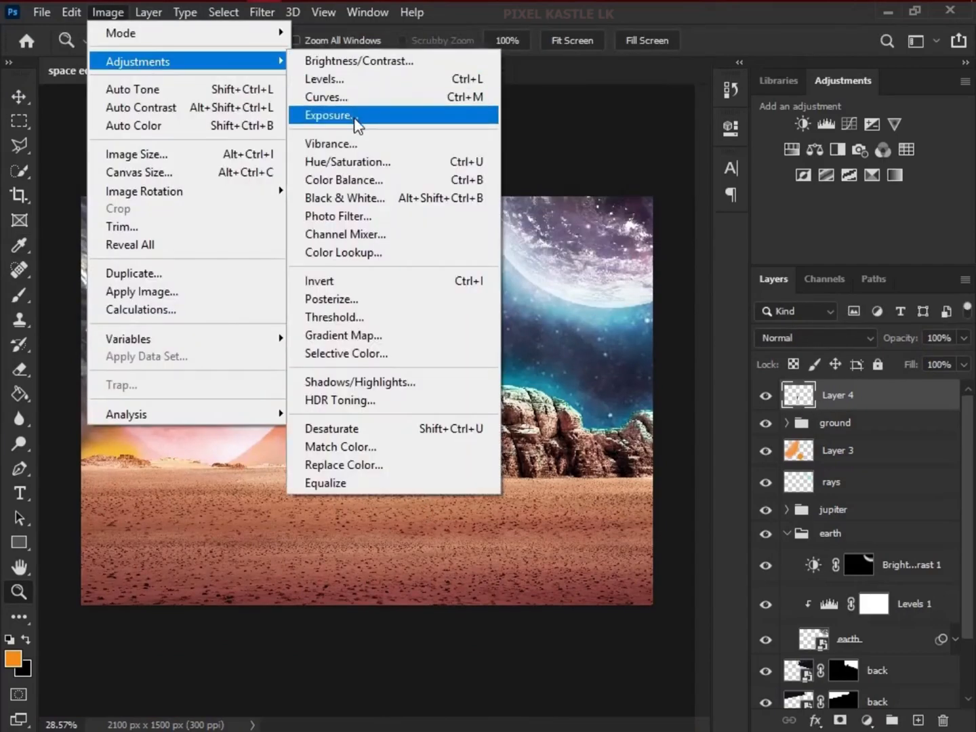
{"action": "left_click", "coordinate": [359, 61]}
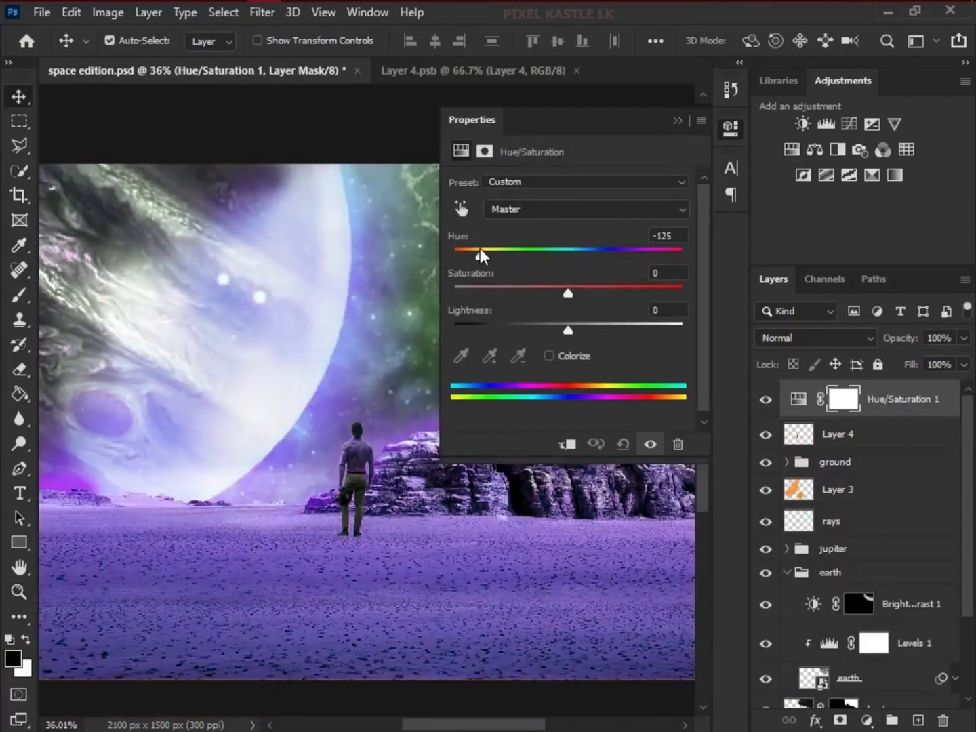
Colorize the Hue/Saturation 1 adjustment with a saturated red, clip it to the man's layer, and invert its mask
{"action": "left_click", "coordinate": [548, 357]}
{"action": "left_click", "coordinate": [568, 444]}
{"action": "left_click_drag", "start_coordinate": [474, 256], "coordinate": [454, 255]}
{"action": "left_click_drag", "start_coordinate": [512, 292], "coordinate": [528, 290]}
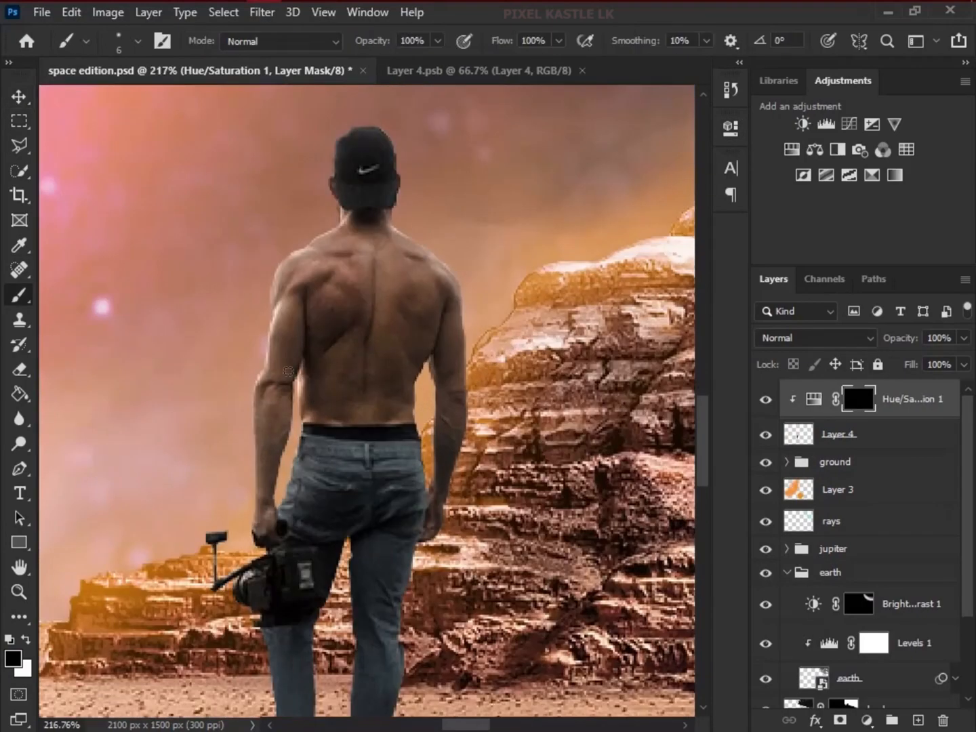
Reveal a red rim along the outer edge of the man's left arm and shoulder by painting white on the mask
{"action": "right_click", "coordinate": [299, 302]}
{"action": "key", "text": "Escape"}
{"action": "key", "text": "x"}
{"action": "left_click_drag", "start_coordinate": [271, 366], "coordinate": [290, 302]}
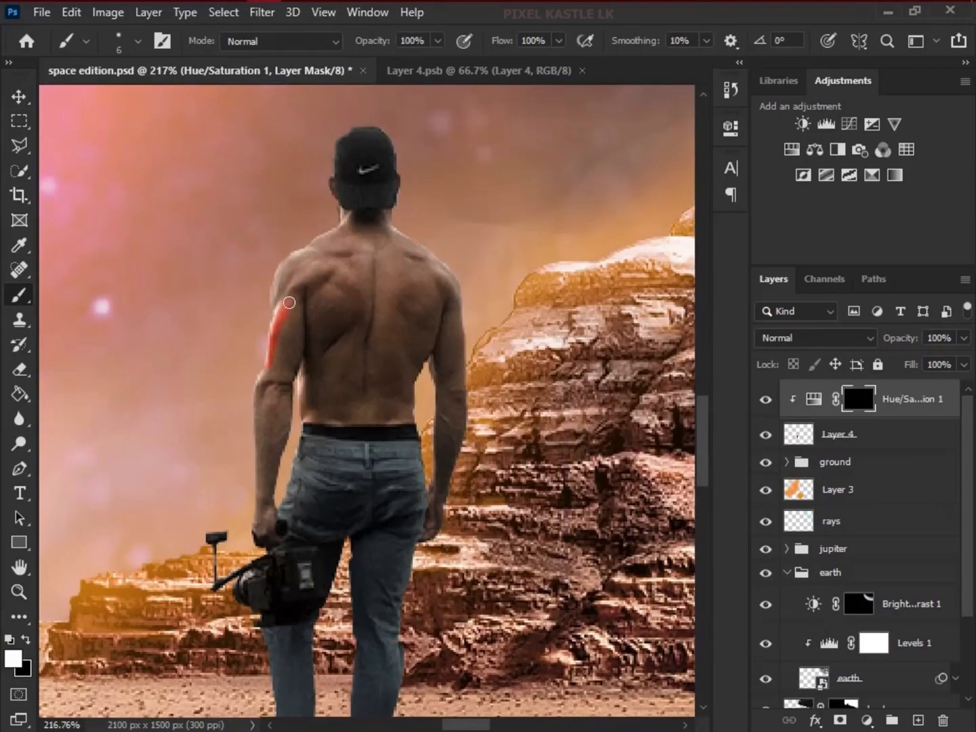
{"action": "right_click", "coordinate": [417, 337]}
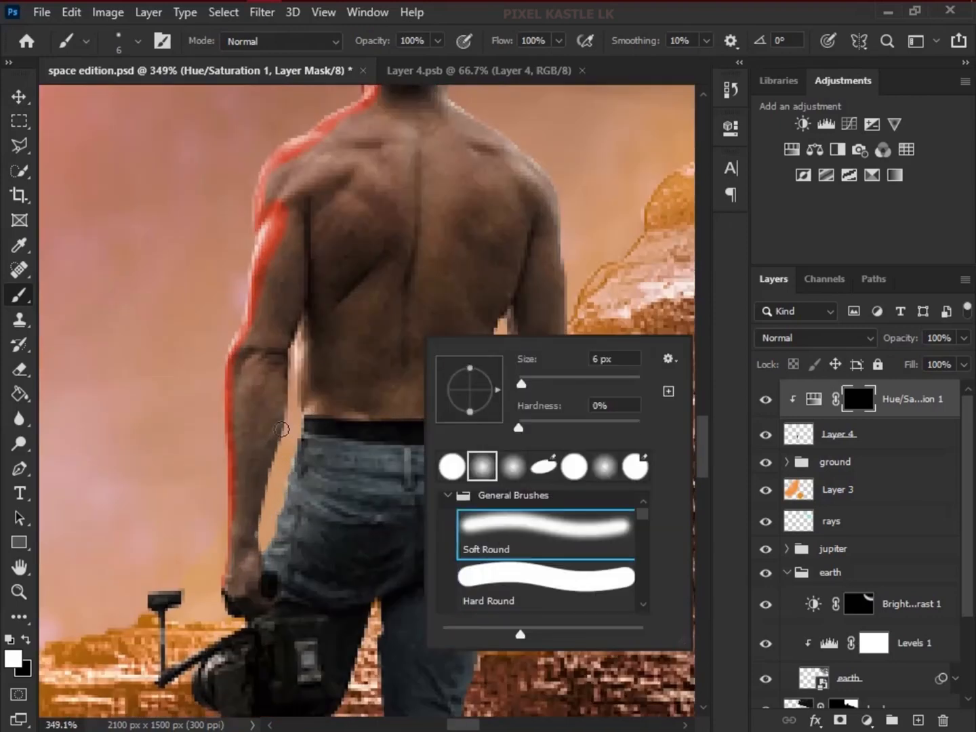
{"action": "key", "text": "Escape"}
{"action": "mouse_move", "coordinate": [228, 597]}
{"action": "left_mouse_down"}
{"action": "mouse_move", "coordinate": [234, 475]}
{"action": "mouse_move", "coordinate": [281, 228]}
{"action": "left_mouse_up"}
{"action": "left_click_drag", "start_coordinate": [282, 230], "coordinate": [273, 389]}
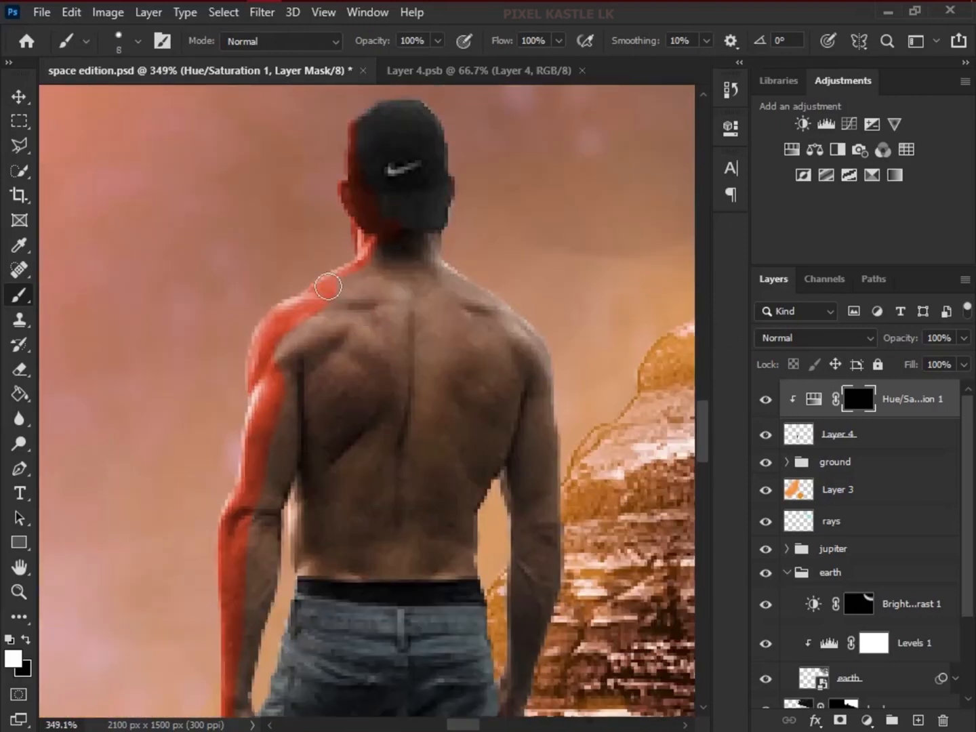
Extend the red rim up the neck to the cap, and trim the excess along the inside of the left arm's edge
{"action": "left_click_drag", "start_coordinate": [329, 285], "coordinate": [367, 115]}
{"action": "right_click", "coordinate": [448, 295]}
{"action": "key", "text": "Escape"}
{"action": "key", "text": "x"}
{"action": "left_click_drag", "start_coordinate": [265, 495], "coordinate": [243, 597]}
{"action": "left_click_drag", "start_coordinate": [243, 597], "coordinate": [303, 344]}
{"action": "scroll", "coordinate": [364, 241], "scroll_direction": "up", "scroll_amount": 5}
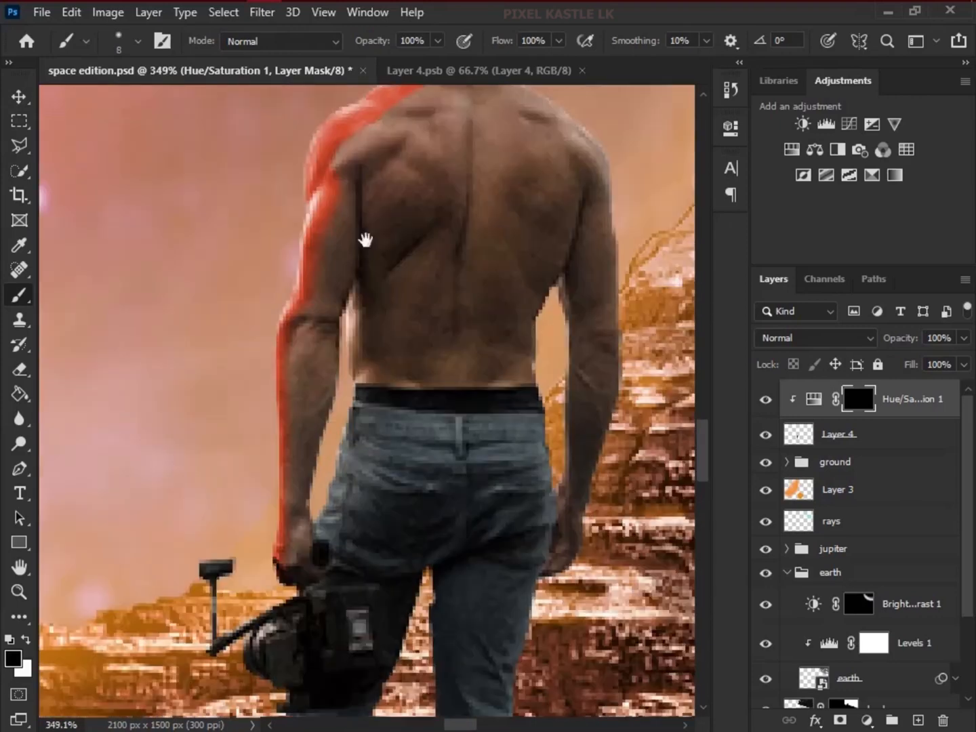
Refine the red rim light on the shoulder, neck and left side of the cap
{"action": "key", "text": "x"}
{"action": "left_click_drag", "start_coordinate": [358, 229], "coordinate": [420, 183]}
{"action": "left_click_drag", "start_coordinate": [425, 132], "coordinate": [413, 212]}
{"action": "left_click_drag", "start_coordinate": [413, 213], "coordinate": [381, 187]}
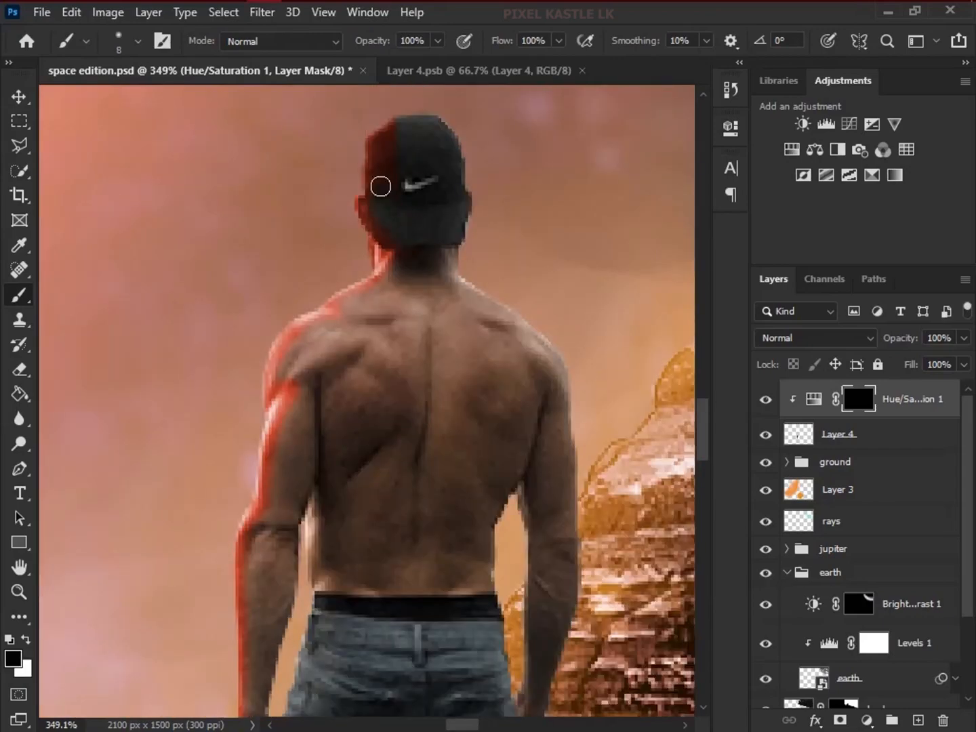
Paint the red rim light down the outer edge of the left trouser leg and onto the shoe
{"action": "scroll", "coordinate": [388, 388], "scroll_direction": "down", "scroll_amount": 10}
{"action": "scroll", "coordinate": [359, 583], "scroll_direction": "up", "scroll_amount": 10}
{"action": "scroll", "coordinate": [357, 403], "scroll_direction": "down", "scroll_amount": 7}
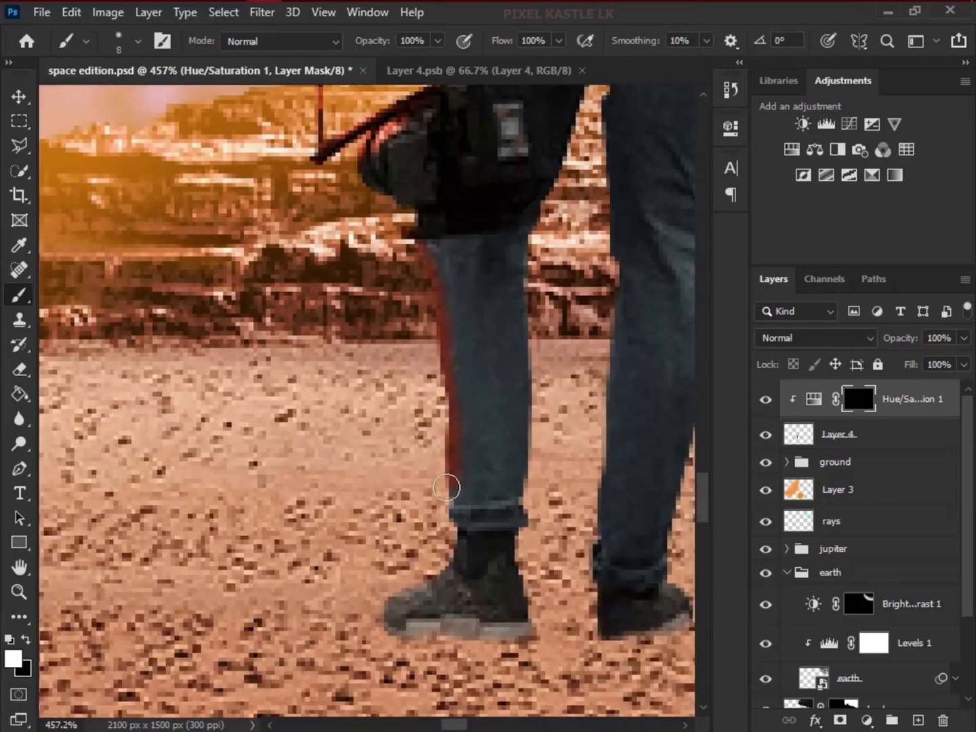
{"action": "scroll", "coordinate": [466, 523], "scroll_direction": "up", "scroll_amount": 3}
{"action": "scroll", "coordinate": [494, 597], "scroll_direction": "down", "scroll_amount": 7}
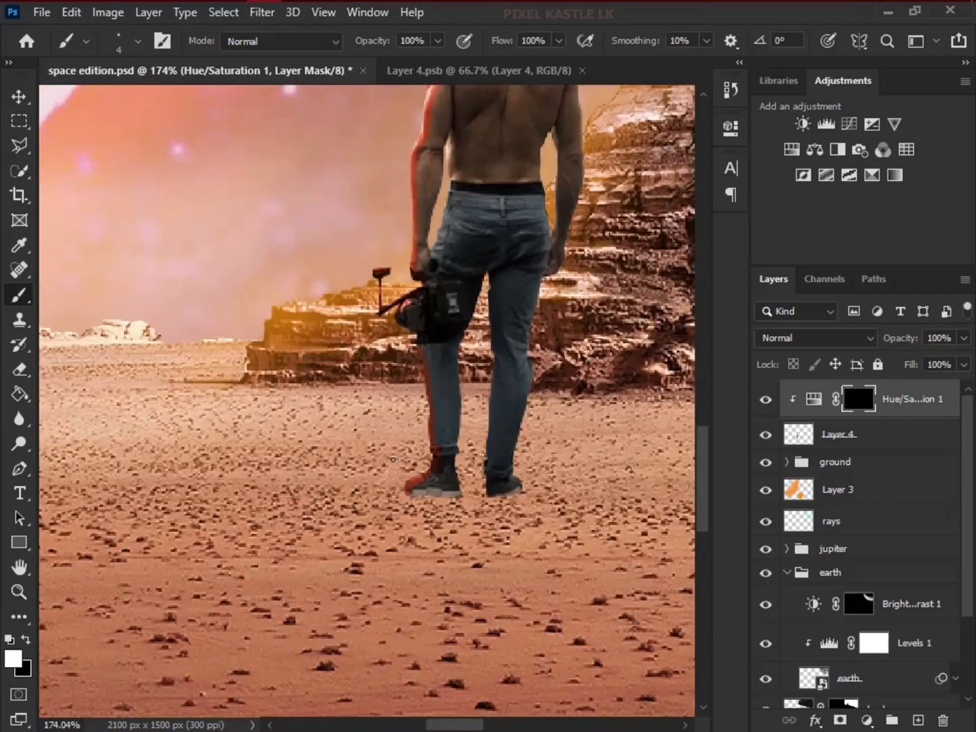
{"action": "scroll", "coordinate": [350, 401], "scroll_direction": "up", "scroll_amount": 5}
{"action": "scroll", "coordinate": [350, 401], "scroll_direction": "up", "scroll_amount": 6}
Paint red light along the waist beside the left arm and on the jeans folds at the left hip
{"action": "key", "text": "x"}
{"action": "left_click_drag", "start_coordinate": [379, 482], "coordinate": [451, 284]}
{"action": "left_click_drag", "start_coordinate": [424, 322], "coordinate": [413, 382]}
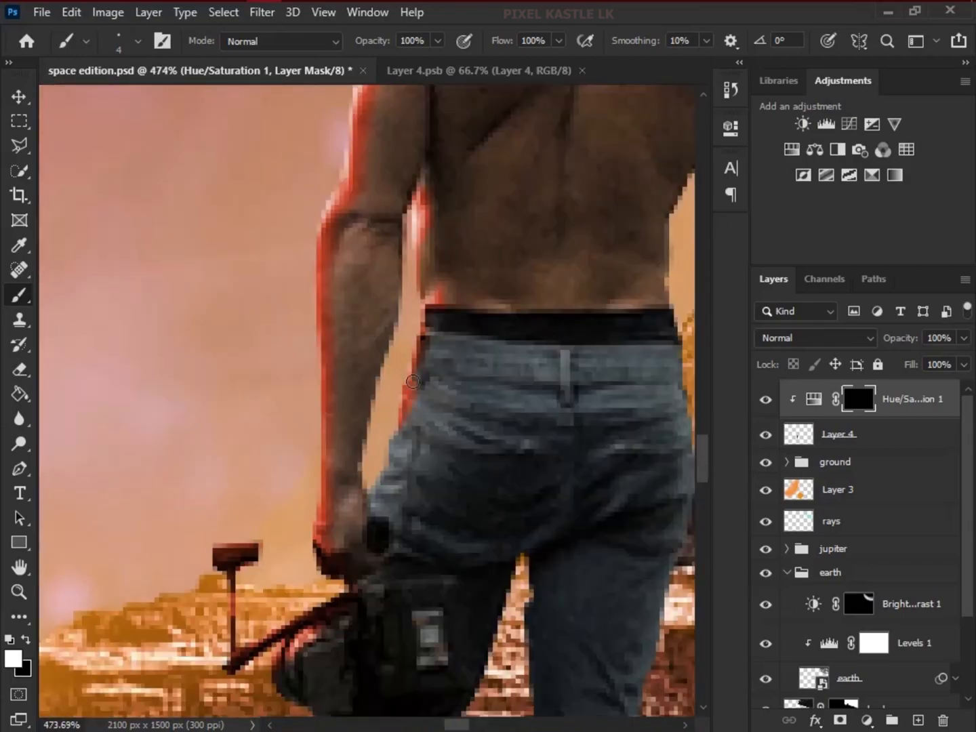
{"action": "left_click_drag", "start_coordinate": [394, 446], "coordinate": [411, 460]}
{"action": "left_click_drag", "start_coordinate": [380, 489], "coordinate": [401, 487]}
{"action": "left_click_drag", "start_coordinate": [415, 519], "coordinate": [437, 534]}
{"action": "mouse_move", "coordinate": [442, 348]}
{"action": "left_mouse_down"}
{"action": "mouse_move", "coordinate": [442, 431]}
{"action": "mouse_move", "coordinate": [412, 568]}
{"action": "left_mouse_up"}
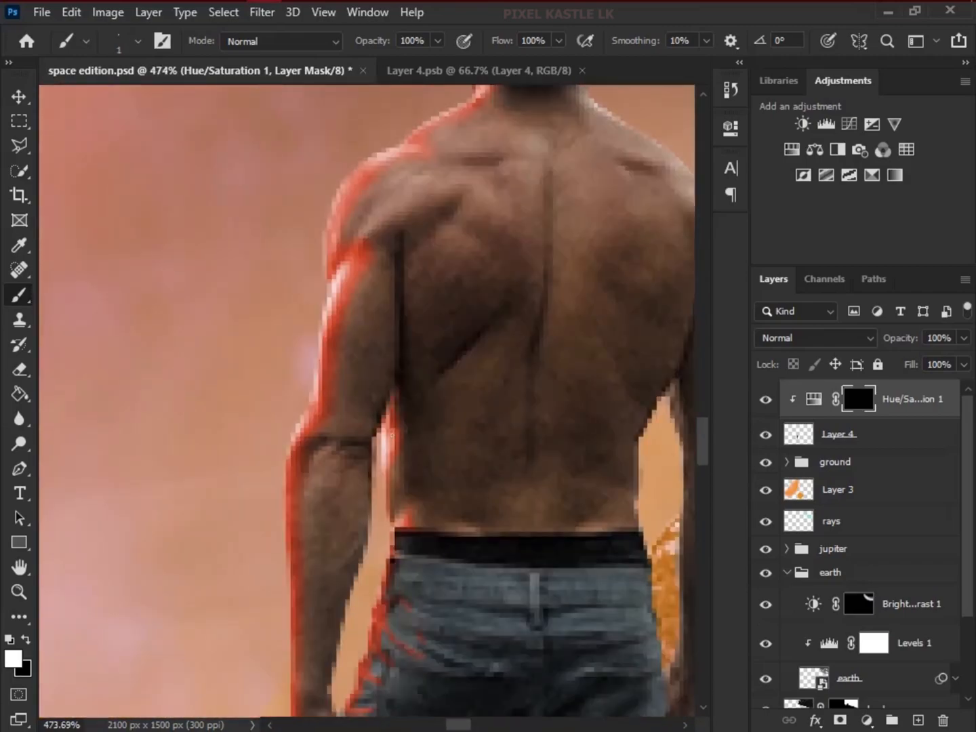
Paint a thin red rim along the inner edge of the man's right trouser leg
{"action": "scroll", "coordinate": [449, 505], "scroll_direction": "down", "scroll_amount": 10}
{"action": "scroll", "coordinate": [457, 535], "scroll_direction": "up", "scroll_amount": 10}
{"action": "left_click_drag", "start_coordinate": [457, 535], "coordinate": [258, 407]}
Add a second clipped Hue/Saturation adjustment, colorized with hue 195 and stronger saturation, and invert its mask
{"action": "scroll", "coordinate": [259, 449], "scroll_direction": "down", "scroll_amount": 3}
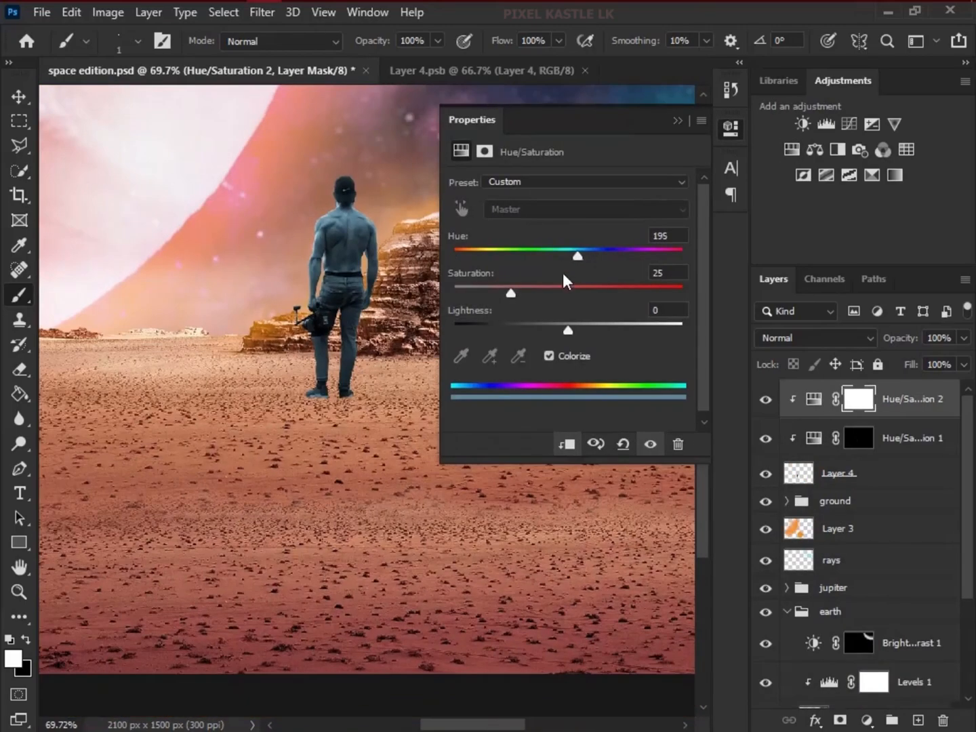
{"action": "left_click_drag", "start_coordinate": [511, 293], "coordinate": [601, 296]}
{"action": "left_click", "coordinate": [678, 121]}
{"action": "key", "text": "ctrl+i"}
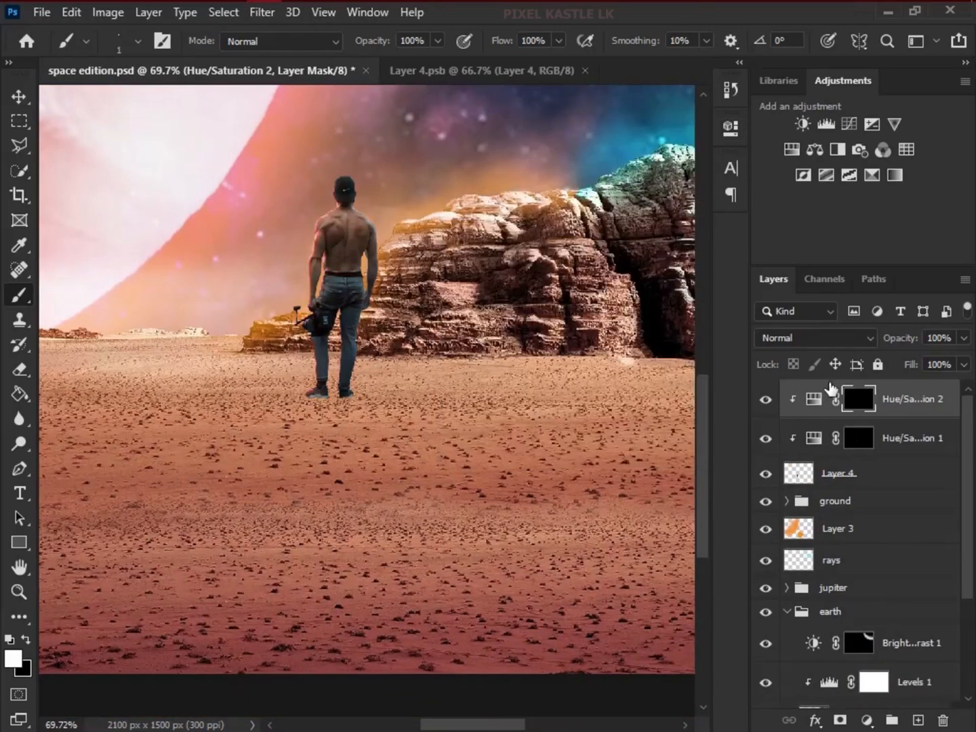
Enlarge the brush and paint a blue rim down the right side of the cap, neck, shoulder and arm
{"action": "scroll", "coordinate": [357, 293], "scroll_direction": "up", "scroll_amount": 10}
{"action": "key", "text": "bracketright"}
{"action": "key", "text": "bracketright"}
{"action": "key", "text": "bracketright"}
{"action": "key", "text": "bracketright"}
{"action": "key", "text": "bracketright"}
{"action": "key", "text": "bracketright"}
{"action": "key", "text": "bracketright"}
{"action": "key", "text": "bracketright"}
{"action": "key", "text": "bracketright"}
{"action": "key", "text": "bracketright"}
{"action": "left_click_drag", "start_coordinate": [459, 170], "coordinate": [467, 610]}
{"action": "mouse_move", "coordinate": [349, 175]}
{"action": "left_mouse_down"}
{"action": "mouse_move", "coordinate": [387, 240]}
{"action": "mouse_move", "coordinate": [495, 518]}
{"action": "mouse_move", "coordinate": [501, 651]}
{"action": "left_mouse_up"}
{"action": "scroll", "coordinate": [500, 650], "scroll_direction": "down", "scroll_amount": 3}
{"action": "left_click_drag", "start_coordinate": [500, 650], "coordinate": [410, 351]}
{"action": "left_click_drag", "start_coordinate": [410, 350], "coordinate": [356, 535]}
Trim the blue paint on the mask to a thinner rim along the right shoulder, arm and cap
{"action": "key", "text": "c"}
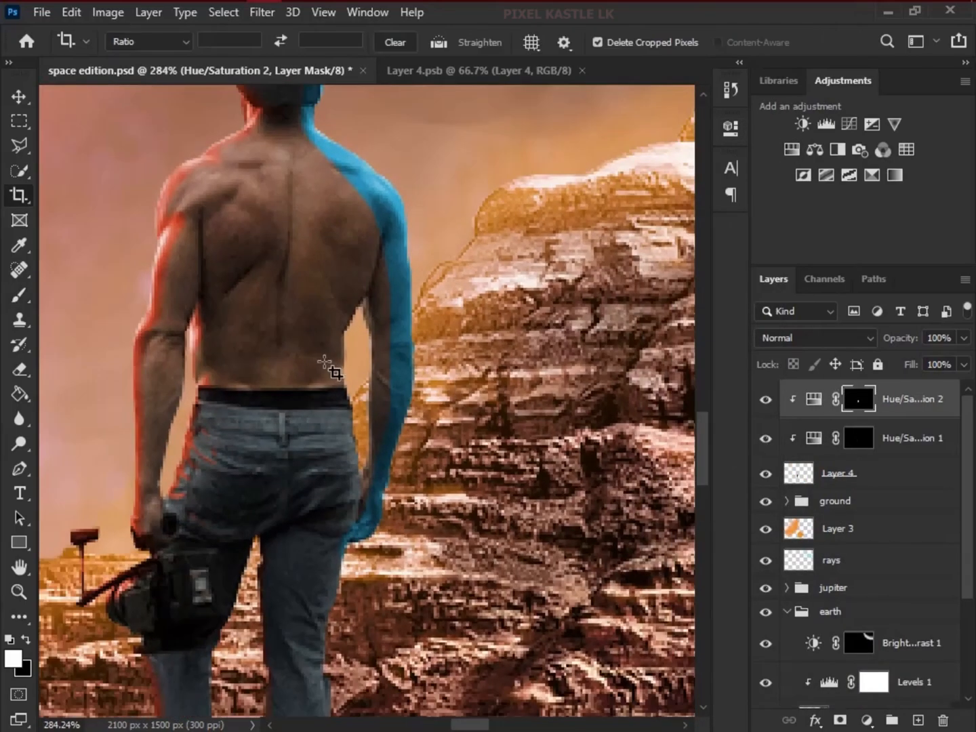
{"action": "key", "text": "x"}
{"action": "key", "text": "b"}
{"action": "left_click_drag", "start_coordinate": [388, 390], "coordinate": [372, 196]}
{"action": "mouse_move", "coordinate": [278, 270]}
{"action": "left_mouse_down"}
{"action": "mouse_move", "coordinate": [287, 437]}
{"action": "mouse_move", "coordinate": [223, 269]}
{"action": "left_mouse_up"}
{"action": "scroll", "coordinate": [347, 284], "scroll_direction": "up", "scroll_amount": 5}
{"action": "key", "text": "x"}
{"action": "mouse_move", "coordinate": [272, 136]}
{"action": "left_mouse_down"}
{"action": "mouse_move", "coordinate": [364, 425]}
{"action": "mouse_move", "coordinate": [396, 468]}
{"action": "mouse_move", "coordinate": [272, 148]}
{"action": "left_mouse_up"}
{"action": "key", "text": "x"}
Enlarge the brush and refine the blue rim along the right arm, hand and waist
{"action": "key", "text": "bracketright"}
{"action": "key", "text": "bracketright"}
{"action": "key", "text": "bracketright"}
{"action": "key", "text": "bracketright"}
{"action": "key", "text": "bracketright"}
{"action": "key", "text": "bracketright"}
{"action": "key", "text": "x"}
{"action": "left_click_drag", "start_coordinate": [263, 351], "coordinate": [259, 597]}
{"action": "left_click_drag", "start_coordinate": [333, 656], "coordinate": [453, 355]}
{"action": "key", "text": "x"}
Paint the blue rim light down the outer edge of the right trouser leg and onto the shoe
{"action": "scroll", "coordinate": [407, 344], "scroll_direction": "down", "scroll_amount": 6}
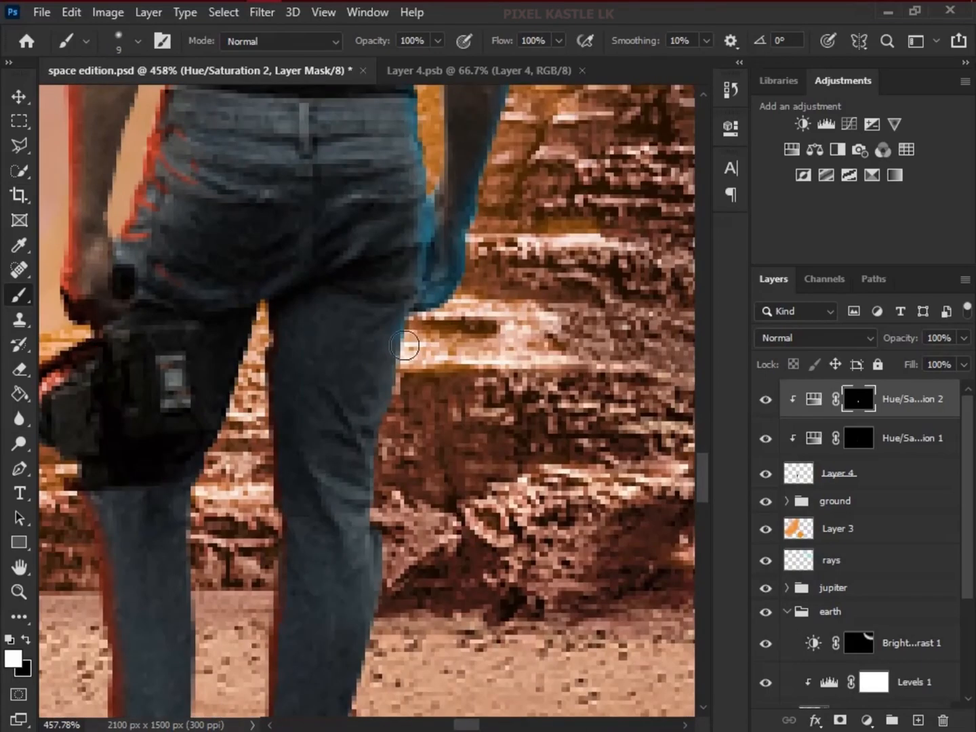
{"action": "scroll", "coordinate": [406, 272], "scroll_direction": "up", "scroll_amount": 3}
{"action": "scroll", "coordinate": [406, 373], "scroll_direction": "down", "scroll_amount": 4}
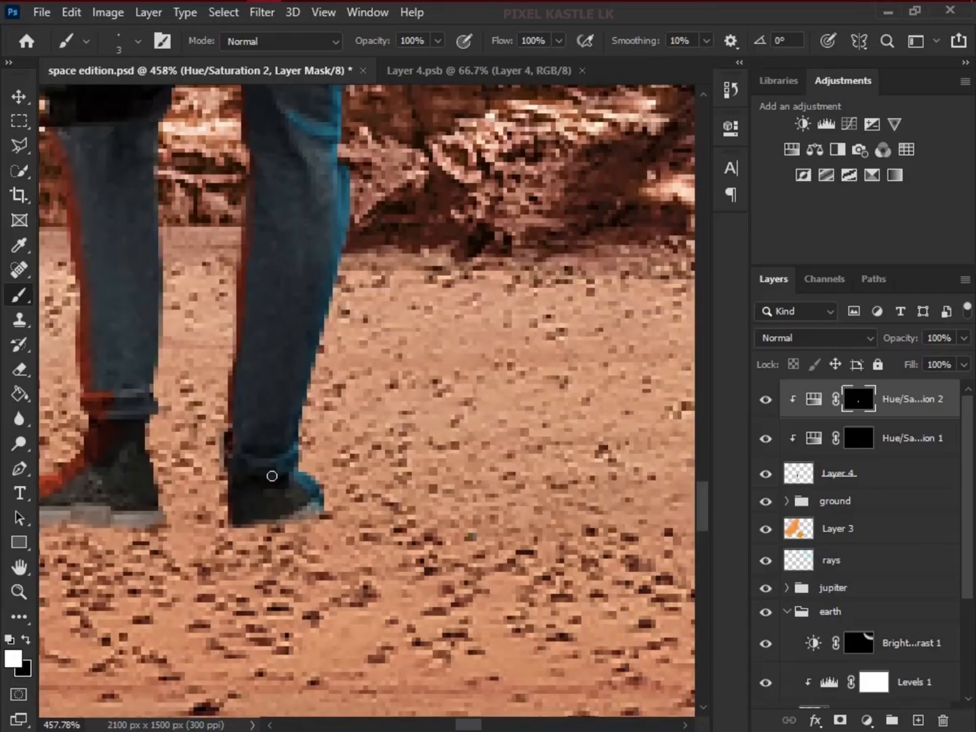
{"action": "scroll", "coordinate": [270, 474], "scroll_direction": "up", "scroll_amount": 4}
Compare blend modes for the Hue/Saturation 2 adjustment, including Linear Dodge (Add), Normal and Multiply, and pick one that brightens the blue rim
{"action": "scroll", "coordinate": [376, 467], "scroll_direction": "down", "scroll_amount": 8}
{"action": "left_click", "coordinate": [812, 339]}
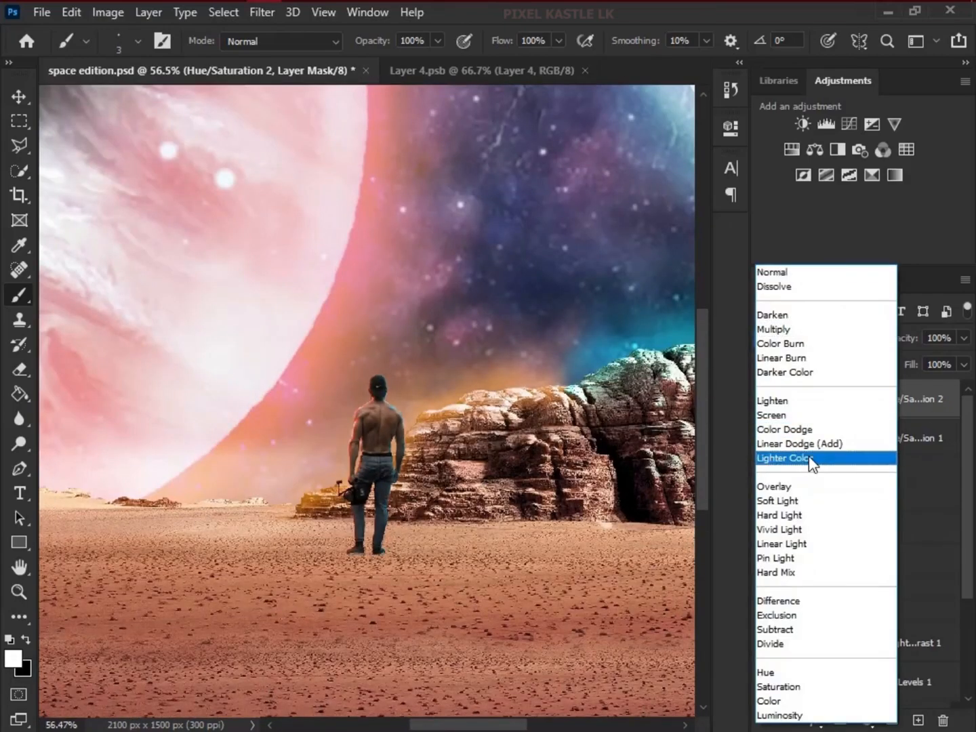
{"action": "left_click", "coordinate": [808, 445]}
{"action": "scroll", "coordinate": [404, 461], "scroll_direction": "up", "scroll_amount": 8}
{"action": "left_click", "coordinate": [814, 338]}
{"action": "left_click", "coordinate": [814, 273]}
{"action": "scroll", "coordinate": [833, 337], "scroll_direction": "down", "scroll_amount": 13}
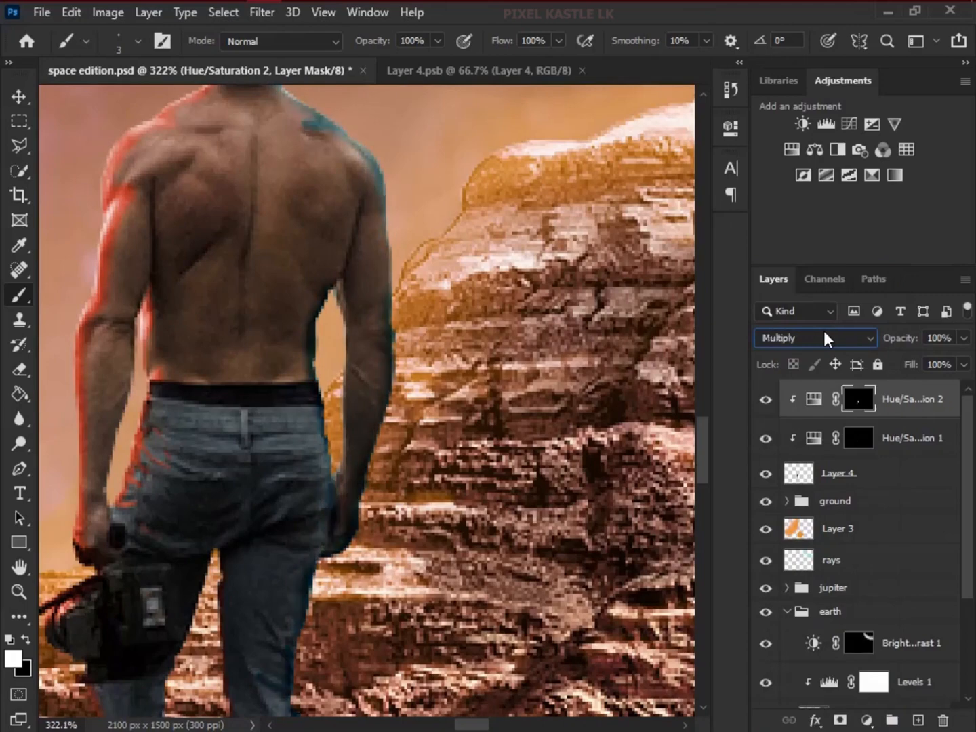
{"action": "scroll", "coordinate": [831, 338], "scroll_direction": "down", "scroll_amount": 4}
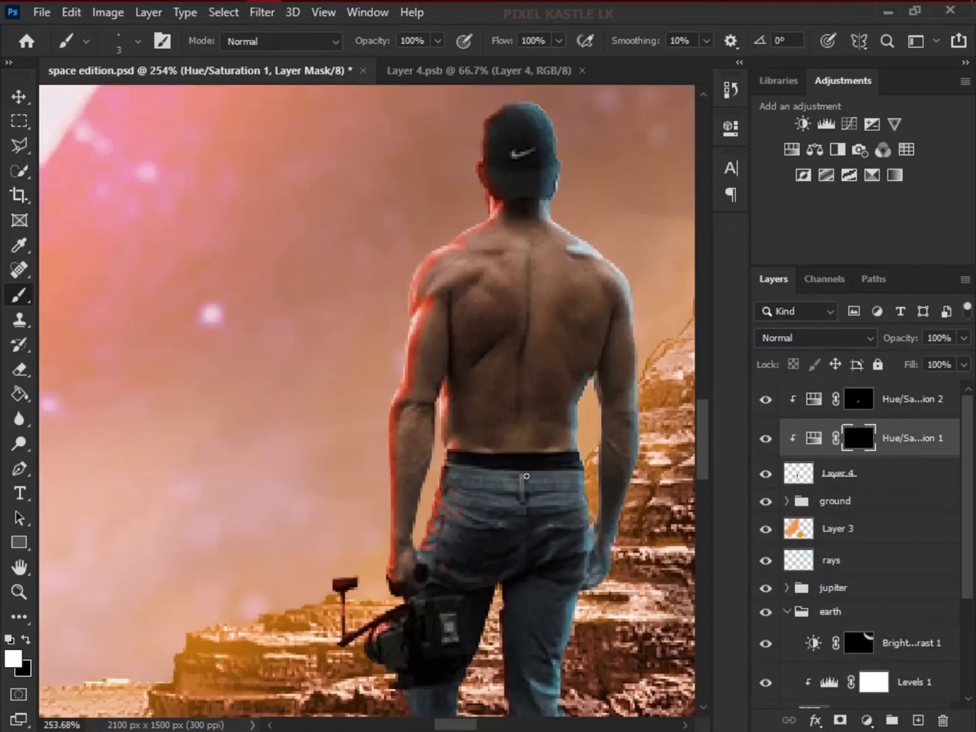
Try different blend modes, including Dissolve, on the Hue/Saturation 1 adjustment with the red rim
{"action": "key", "text": "x"}
{"action": "left_click", "coordinate": [794, 338]}
{"action": "left_click", "coordinate": [795, 311]}
{"action": "scroll", "coordinate": [800, 339], "scroll_direction": "down", "scroll_amount": 20}
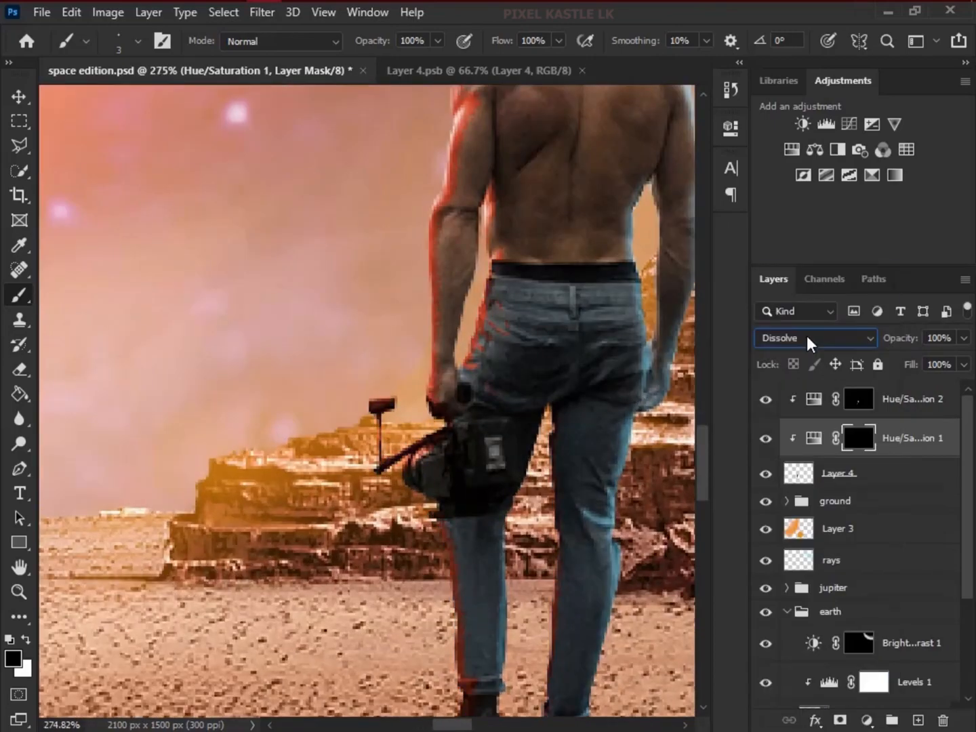
{"action": "scroll", "coordinate": [807, 338], "scroll_direction": "down", "scroll_amount": 5}
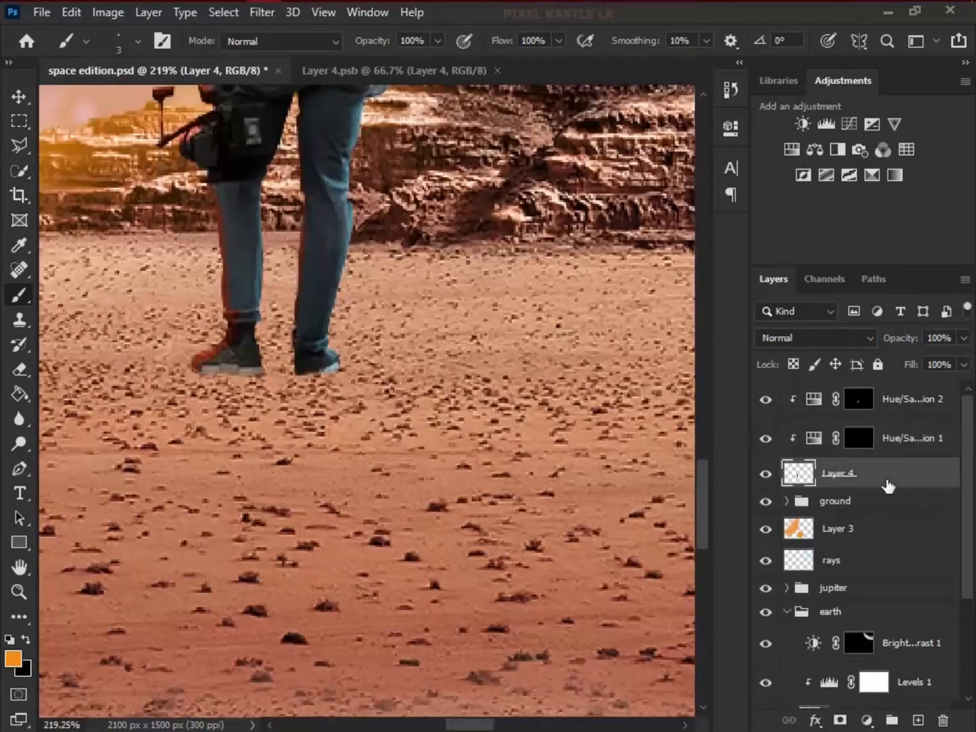
Duplicate the man's layer, Layer 4, and turn the copy solid black with Levels
{"action": "key", "text": "ctrl+j"}
{"action": "key", "text": "ctrl+l"}
{"action": "left_click_drag", "start_coordinate": [547, 400], "coordinate": [410, 668]}
{"action": "key", "text": "Return"}
Flip the black copy vertically below the man's feet and stretch its far end wider in perspective as a cast shadow
{"action": "key", "text": "ctrl+t"}
{"action": "key", "text": "ctrl+0"}
{"action": "right_click", "coordinate": [341, 583]}
{"action": "left_click", "coordinate": [391, 331]}
{"action": "scroll", "coordinate": [335, 538], "scroll_direction": "up", "scroll_amount": 5}
{"action": "left_click_drag", "start_coordinate": [394, 466], "coordinate": [380, 466]}
{"action": "right_click", "coordinate": [340, 570]}
{"action": "left_click", "coordinate": [395, 543]}
{"action": "scroll", "coordinate": [381, 539], "scroll_direction": "down", "scroll_amount": 5}
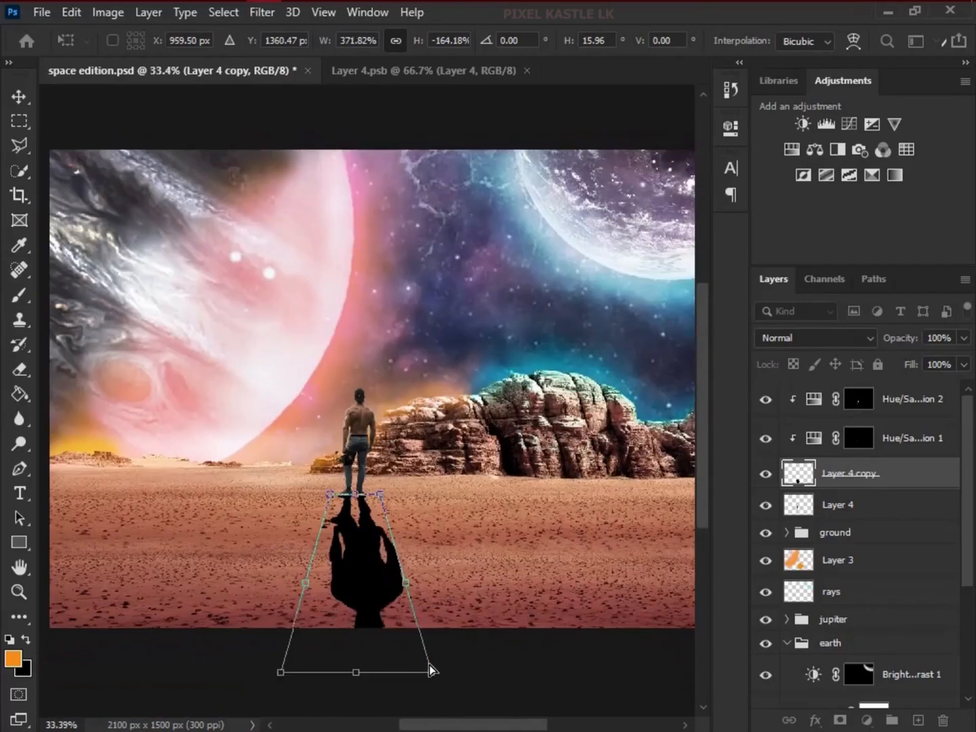
{"action": "left_click_drag", "start_coordinate": [431, 671], "coordinate": [463, 672]}
{"action": "key", "text": "Return"}
Enable Tilt-Shift blur on the shadow layer, centre it at the man's head height, and widen the sharp zone onto the shadow
{"action": "left_click", "coordinate": [263, 13]}
{"action": "mouse_move", "coordinate": [333, 250]}
{"action": "left_click", "coordinate": [533, 246]}
{"action": "left_click", "coordinate": [956, 109]}
{"action": "left_click", "coordinate": [957, 159]}
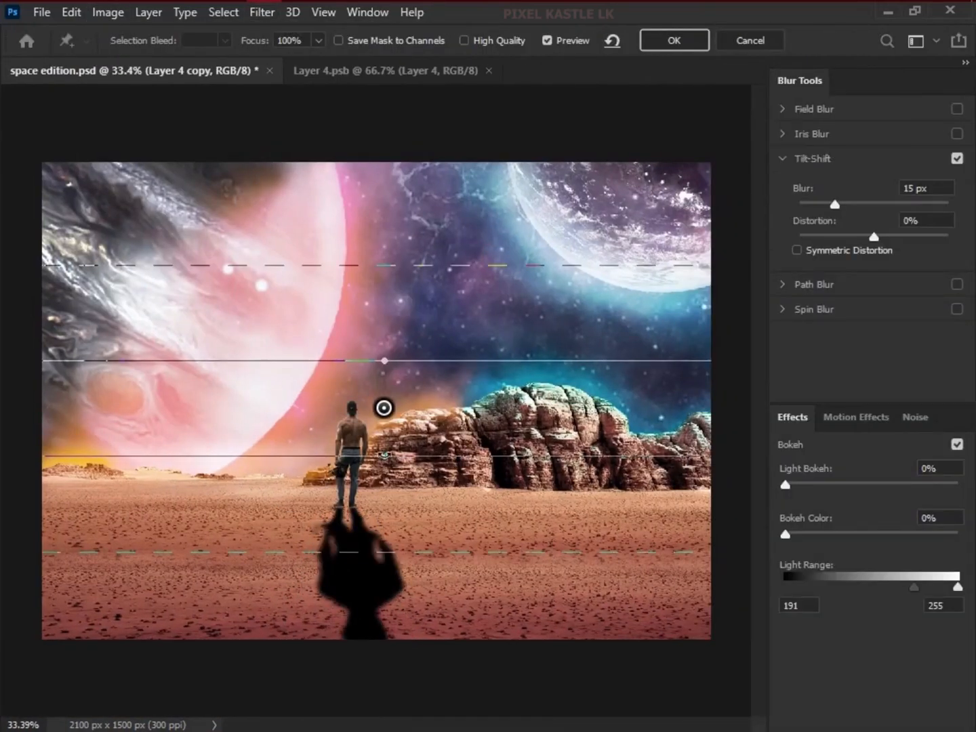
{"action": "left_click_drag", "start_coordinate": [384, 456], "coordinate": [387, 568]}
{"action": "left_click_drag", "start_coordinate": [384, 360], "coordinate": [385, 411]}
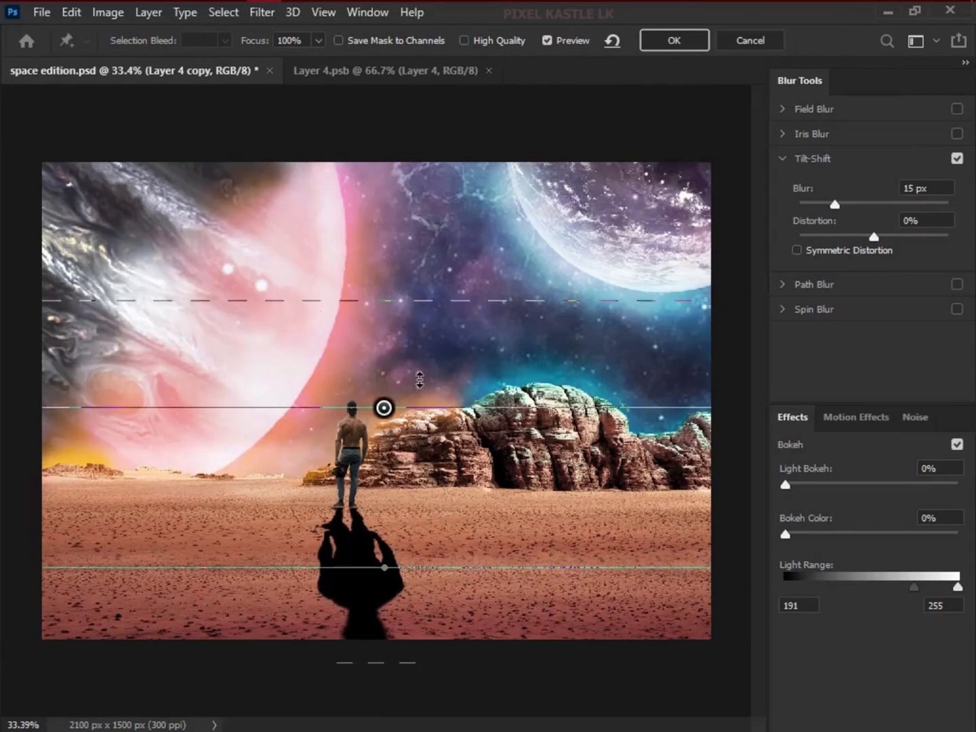
Adjust the Tilt-Shift blur amount, bring the lower focus line up near the man's feet, and apply the blur
{"action": "left_click_drag", "start_coordinate": [835, 205], "coordinate": [877, 203]}
{"action": "type", "text": "10"}
{"action": "left_click_drag", "start_coordinate": [383, 544], "coordinate": [381, 521]}
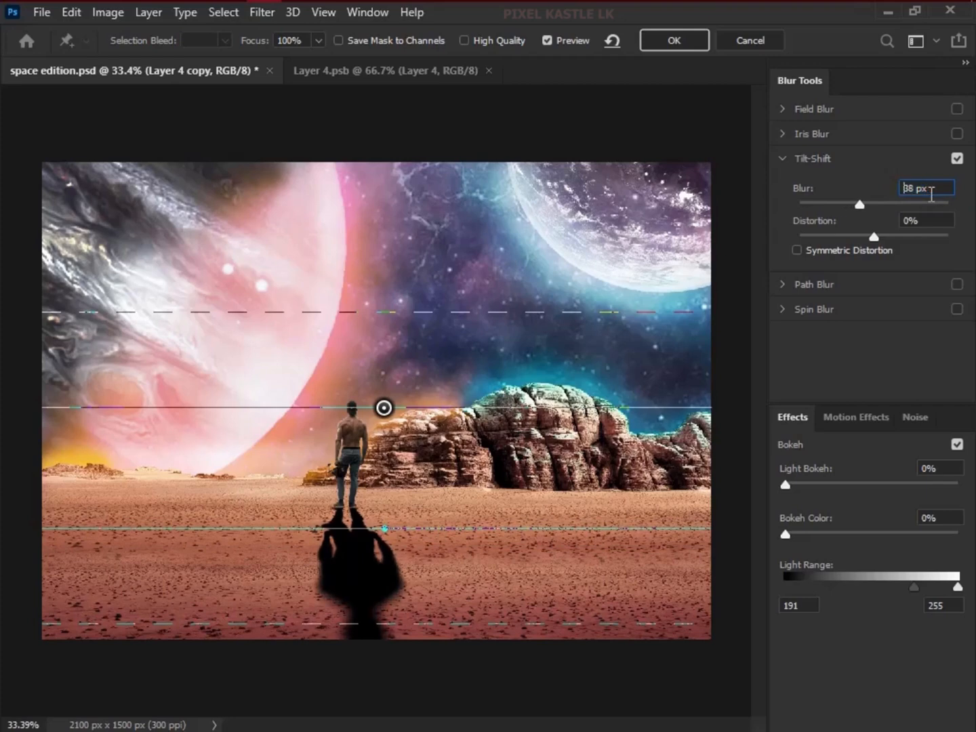
{"action": "left_click", "coordinate": [684, 48]}
Move the shadow layer, Layer 4 copy, above both Hue/Saturation adjustments and clip the adjustments to Layer 4 again
{"action": "scroll", "coordinate": [375, 466], "scroll_direction": "up", "scroll_amount": 16}
{"action": "left_click_drag", "start_coordinate": [851, 473], "coordinate": [854, 383]}
{"action": "scroll", "coordinate": [557, 425], "scroll_direction": "down", "scroll_amount": 3}
{"action": "left_click", "coordinate": [873, 489], "text": "alt"}
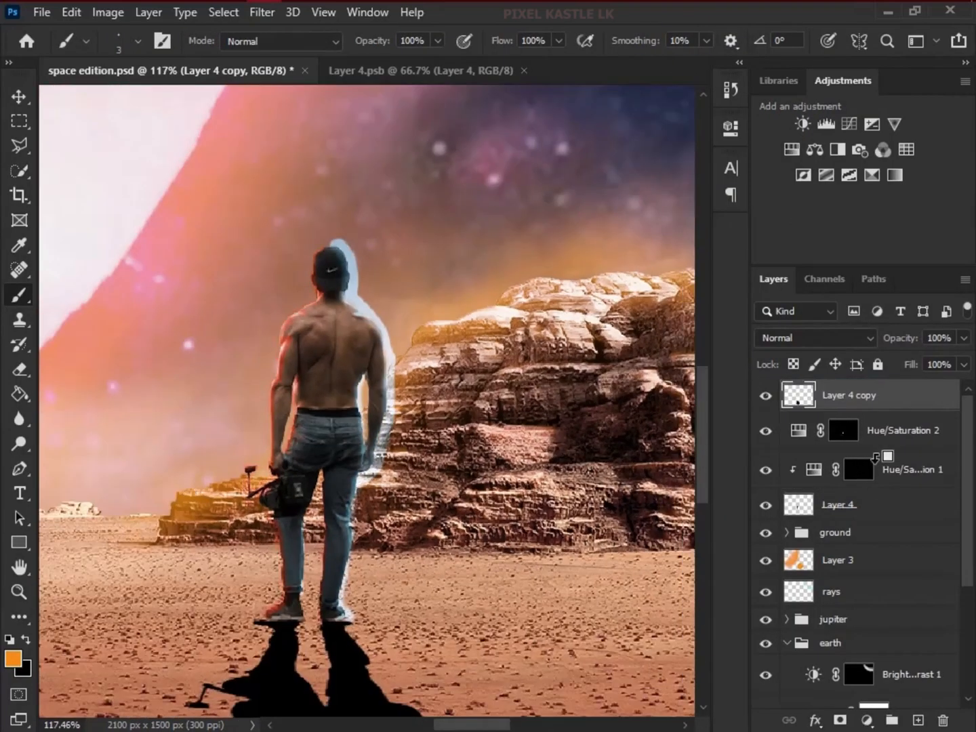
{"action": "scroll", "coordinate": [428, 366], "scroll_direction": "down", "scroll_amount": 5}
Erase the hard shadow edges around the man's feet on Layer 4 copy with a round 21 px Eraser tip
{"action": "scroll", "coordinate": [428, 366], "scroll_direction": "up", "scroll_amount": 8}
{"action": "key", "text": "e"}
{"action": "right_click", "coordinate": [629, 488]}
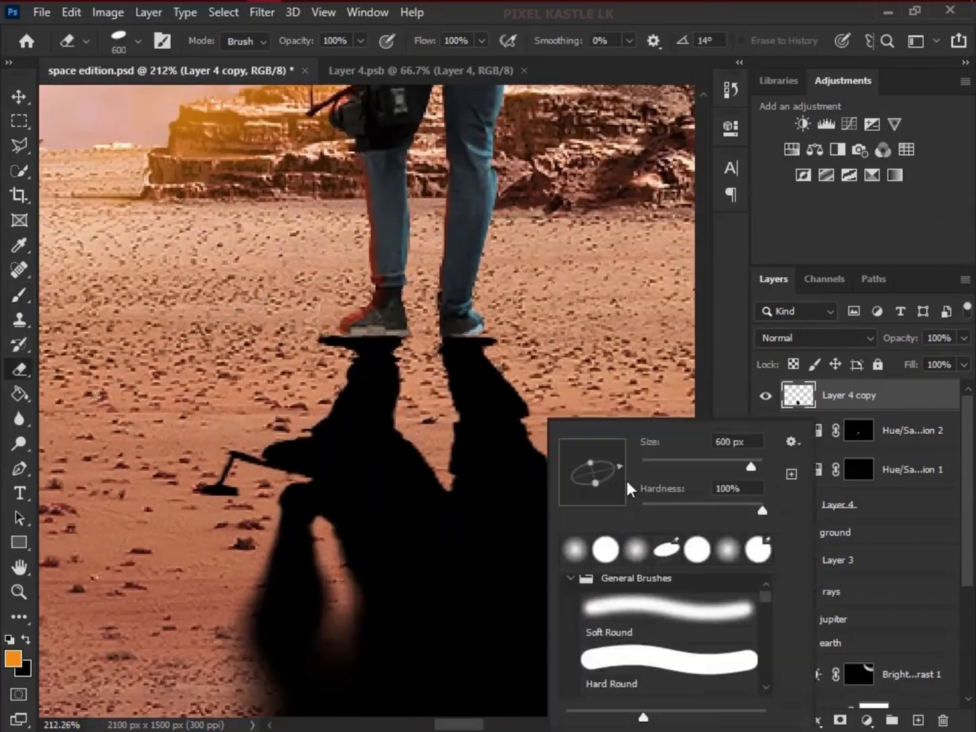
{"action": "left_click_drag", "start_coordinate": [595, 485], "coordinate": [600, 497]}
{"action": "left_click_drag", "start_coordinate": [751, 467], "coordinate": [655, 467]}
{"action": "left_click_drag", "start_coordinate": [322, 343], "coordinate": [328, 348]}
{"action": "scroll", "coordinate": [420, 407], "scroll_direction": "down", "scroll_amount": 6}
{"action": "scroll", "coordinate": [366, 528], "scroll_direction": "up", "scroll_amount": 4}
{"action": "left_click_drag", "start_coordinate": [535, 459], "coordinate": [534, 492]}
Lower the opacity of the man's shadow layer, Layer 4 copy, to 84%
{"action": "left_click", "coordinate": [963, 338]}
{"action": "mouse_move", "coordinate": [964, 361]}
{"action": "left_mouse_down"}
{"action": "mouse_move", "coordinate": [942, 361]}
{"action": "mouse_move", "coordinate": [950, 361]}
{"action": "left_mouse_up"}
{"action": "scroll", "coordinate": [326, 542], "scroll_direction": "down", "scroll_amount": 6}
{"action": "scroll", "coordinate": [326, 474], "scroll_direction": "up", "scroll_amount": 9}
{"action": "left_click_drag", "start_coordinate": [521, 535], "coordinate": [547, 508]}
Add a Curves adjustment clipped to Layer 4 and set its auto colour correction to find dark and light colours
{"action": "left_click", "coordinate": [881, 504]}
{"action": "left_click", "coordinate": [867, 721]}
{"action": "left_click", "coordinate": [861, 480]}
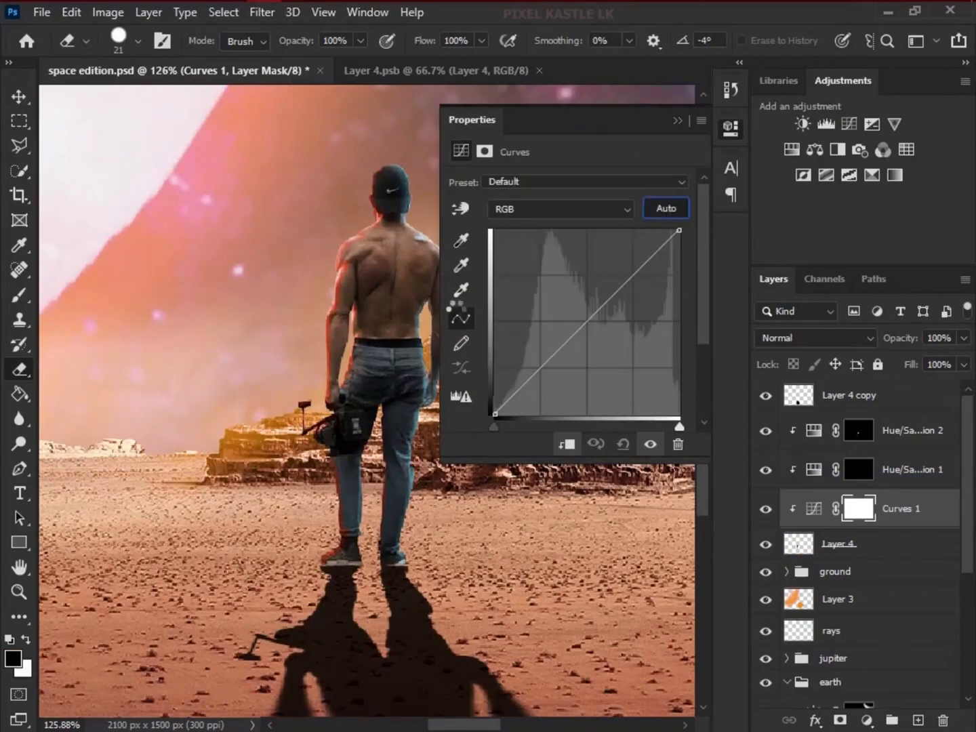
{"action": "left_click", "coordinate": [666, 208], "text": "alt"}
{"action": "left_click", "coordinate": [534, 261]}
{"action": "left_click_drag", "start_coordinate": [548, 147], "coordinate": [763, 176]}
Set the target shadow colour to the dark brown 311b12 sampled from the base of the rocks
{"action": "left_click", "coordinate": [610, 395]}
{"action": "left_click", "coordinate": [272, 464]}
{"action": "left_click", "coordinate": [440, 474]}
{"action": "left_click", "coordinate": [434, 484]}
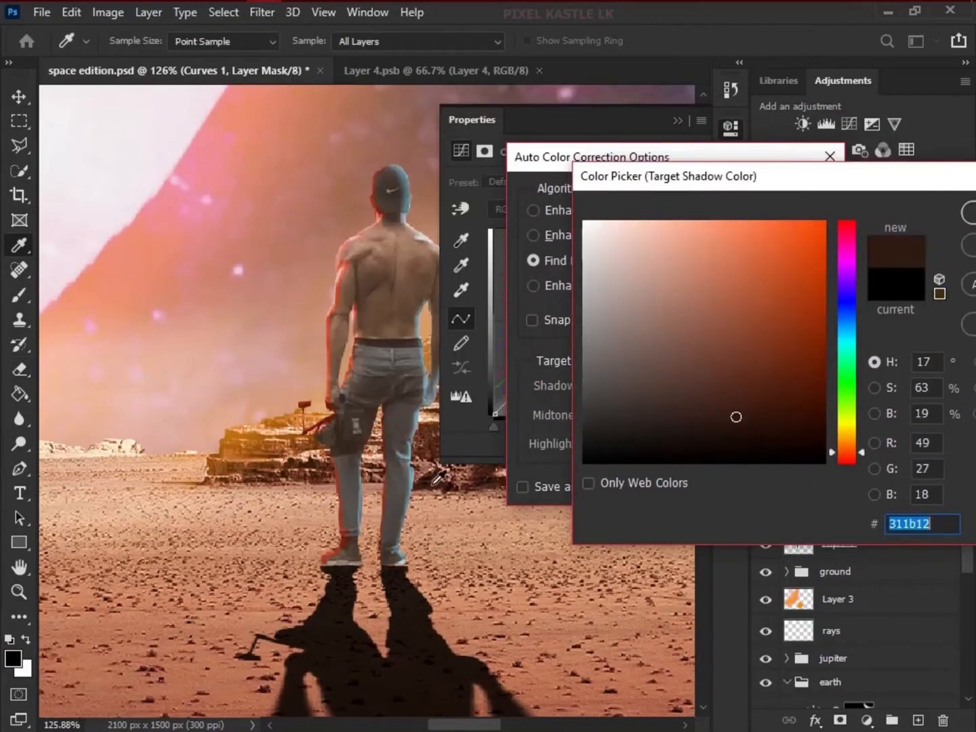
{"action": "left_click", "coordinate": [970, 213]}
Sample the midtone and highlight target colours from the area beside the man's hand and accept the colour correction
{"action": "left_click", "coordinate": [610, 415]}
{"action": "left_click", "coordinate": [303, 387]}
{"action": "left_click", "coordinate": [908, 213]}
{"action": "left_click", "coordinate": [611, 444]}
{"action": "left_click", "coordinate": [305, 406]}
{"action": "left_click", "coordinate": [309, 386]}
{"action": "left_click", "coordinate": [919, 214]}
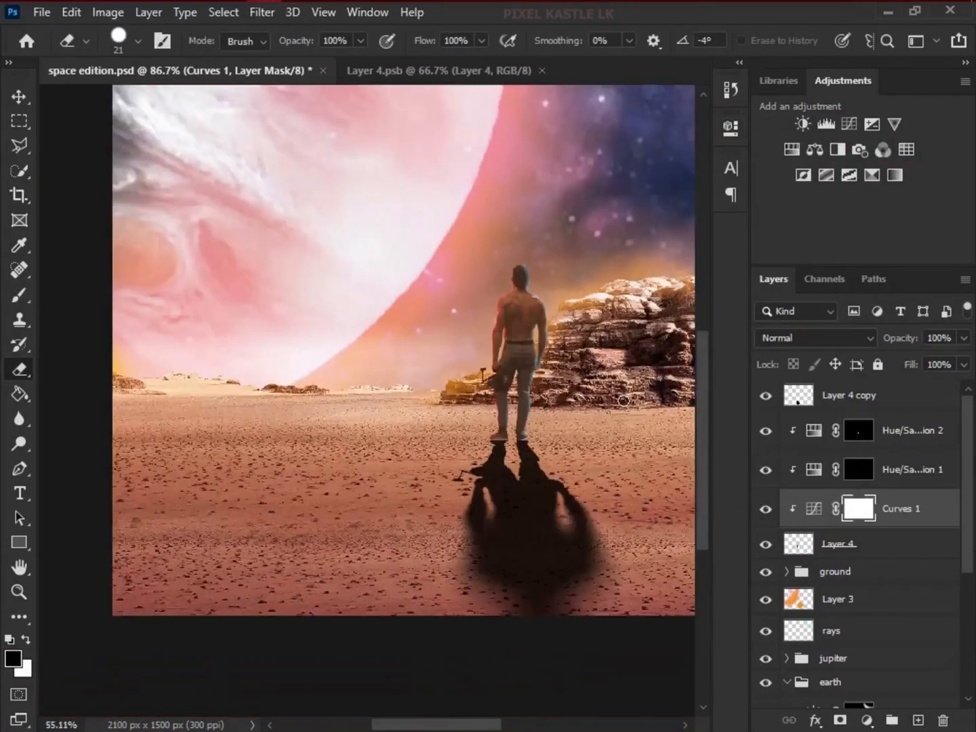
{"action": "scroll", "coordinate": [624, 401], "scroll_direction": "up", "scroll_amount": 2}
{"action": "scroll", "coordinate": [502, 474], "scroll_direction": "down", "scroll_amount": 9}
{"action": "scroll", "coordinate": [474, 441], "scroll_direction": "up", "scroll_amount": 1}
{"action": "scroll", "coordinate": [856, 434], "scroll_direction": "down", "scroll_amount": 1}
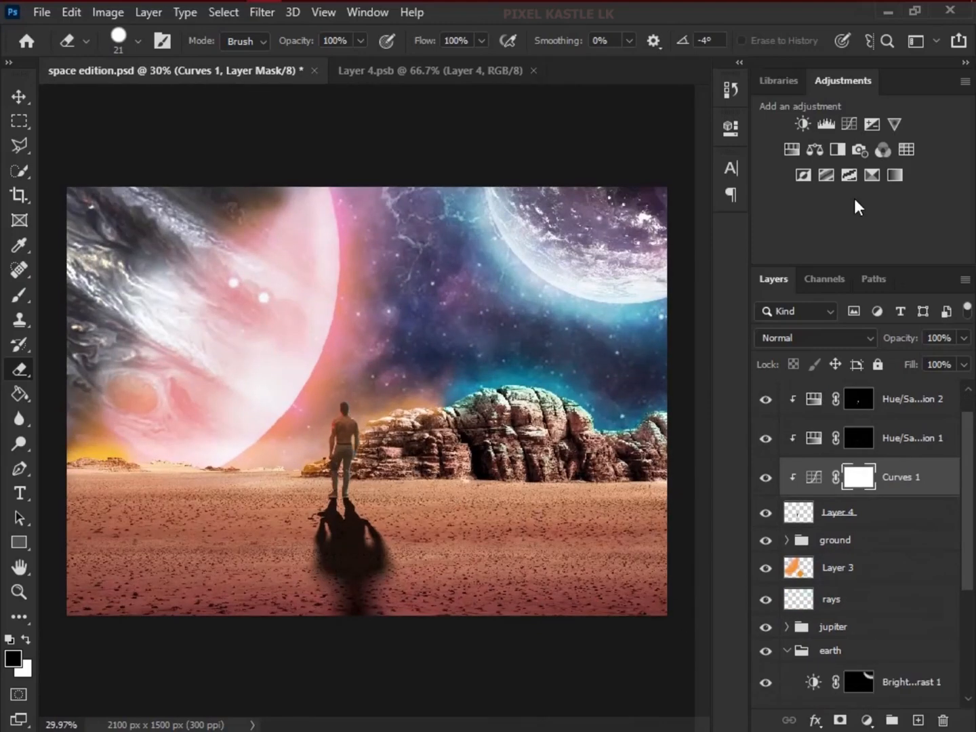
Add a tan solid colour fill layer above Color Fill 2 in the ground group, with its mask black
{"action": "scroll", "coordinate": [811, 488], "scroll_direction": "down", "scroll_amount": 3}
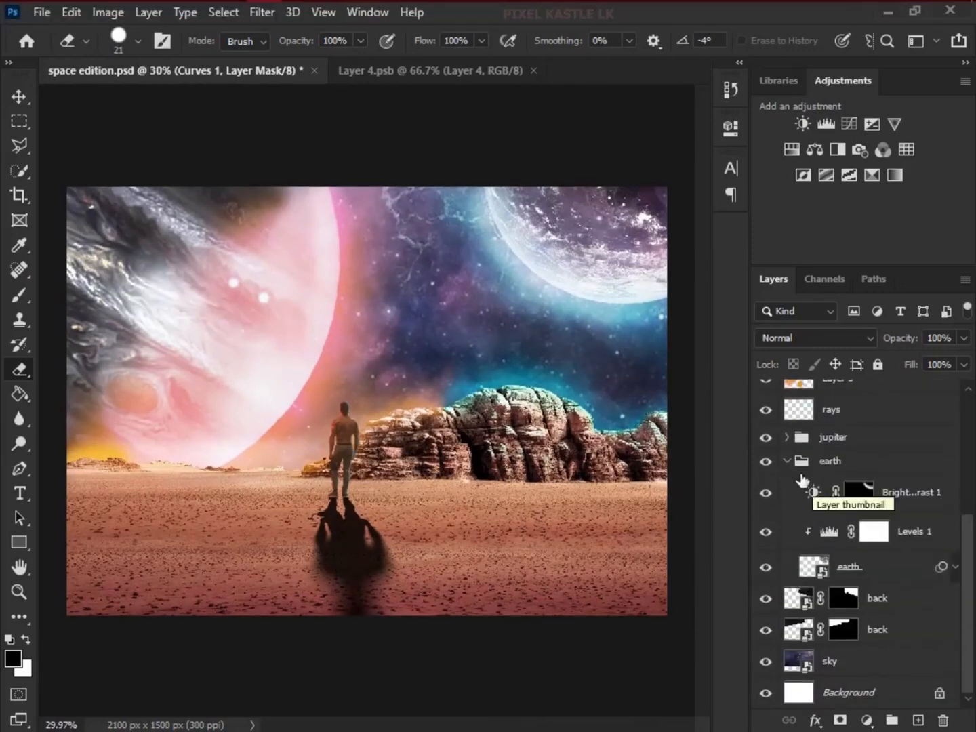
{"action": "left_click", "coordinate": [786, 461]}
{"action": "left_click", "coordinate": [787, 461]}
{"action": "scroll", "coordinate": [780, 542], "scroll_direction": "down", "scroll_amount": 5}
{"action": "left_click", "coordinate": [905, 457]}
{"action": "left_click", "coordinate": [867, 722]}
{"action": "left_click", "coordinate": [899, 315]}
{"action": "left_click_drag", "start_coordinate": [537, 322], "coordinate": [560, 269]}
{"action": "left_click", "coordinate": [904, 213]}
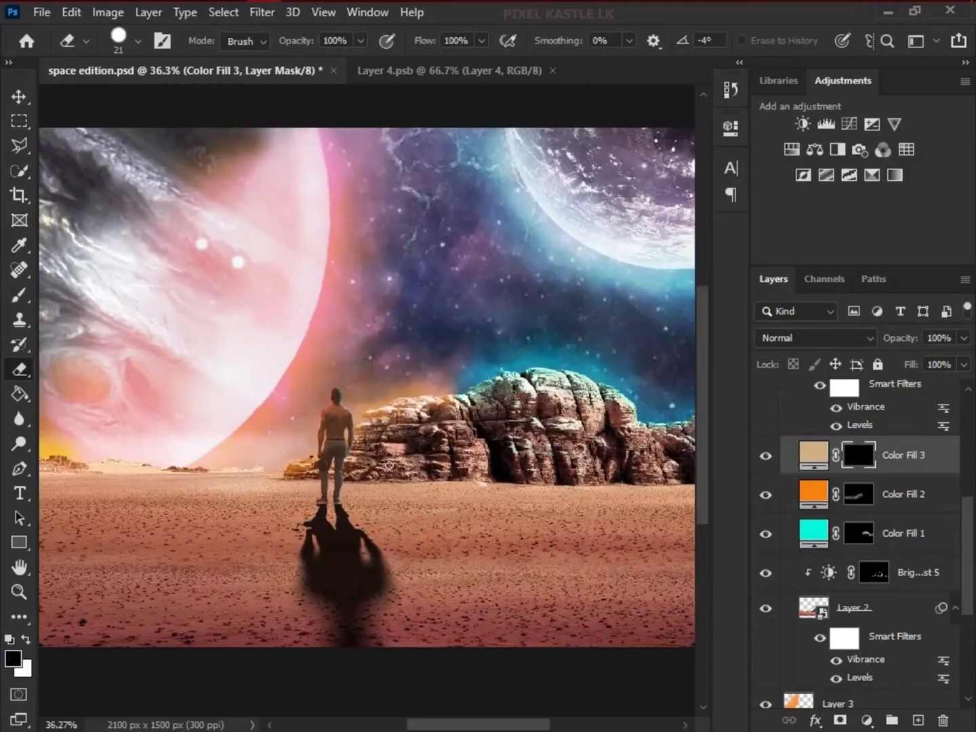
Try revealing tan dust along the base of the rocks using a soft Eraser at 19% flow on the Color Fill 3 mask
{"action": "right_click", "coordinate": [741, 641]}
{"action": "left_click_drag", "start_coordinate": [453, 45], "coordinate": [437, 46]}
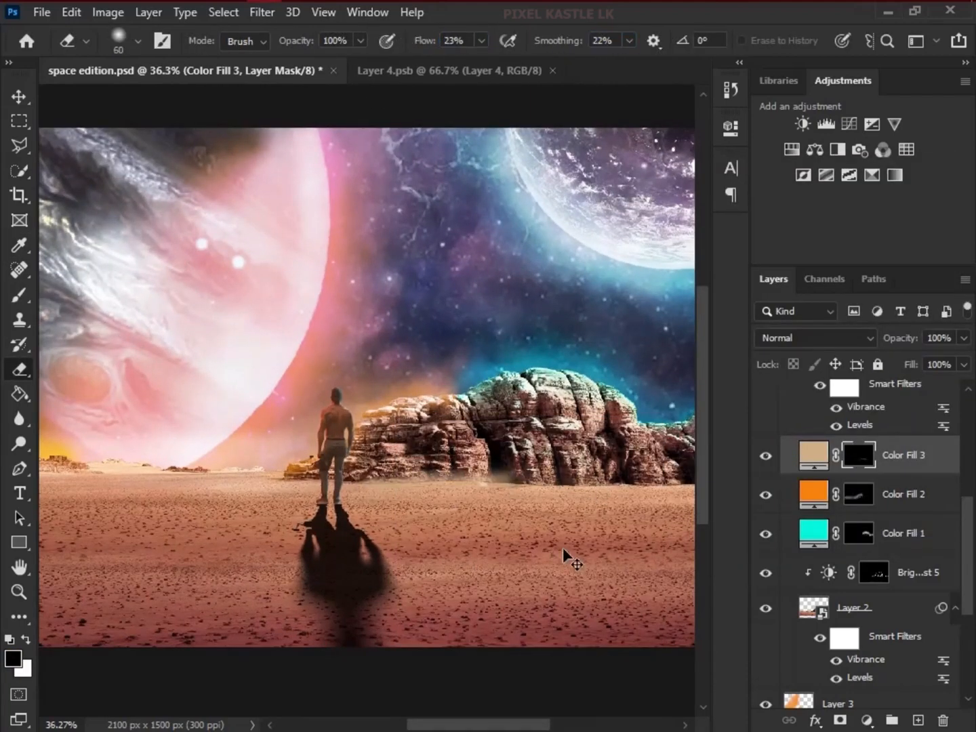
{"action": "type", "text": "19"}
{"action": "right_click", "coordinate": [422, 487]}
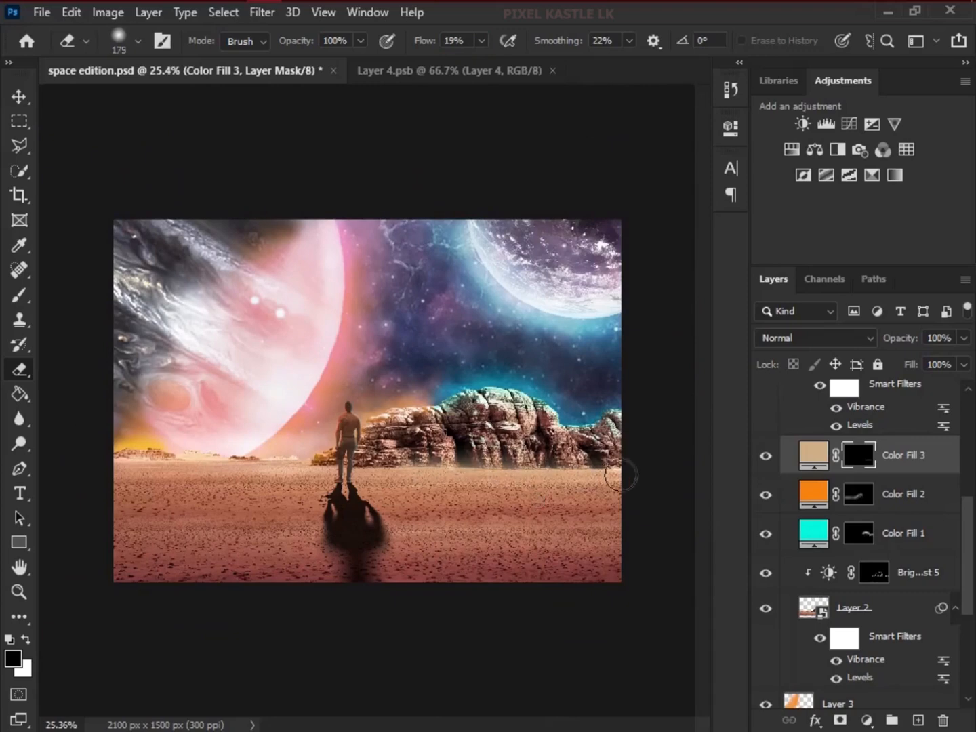
{"action": "scroll", "coordinate": [436, 469], "scroll_direction": "up", "scroll_amount": 3}
{"action": "key", "text": "p"}
{"action": "scroll", "coordinate": [381, 549], "scroll_direction": "down", "scroll_amount": 5}
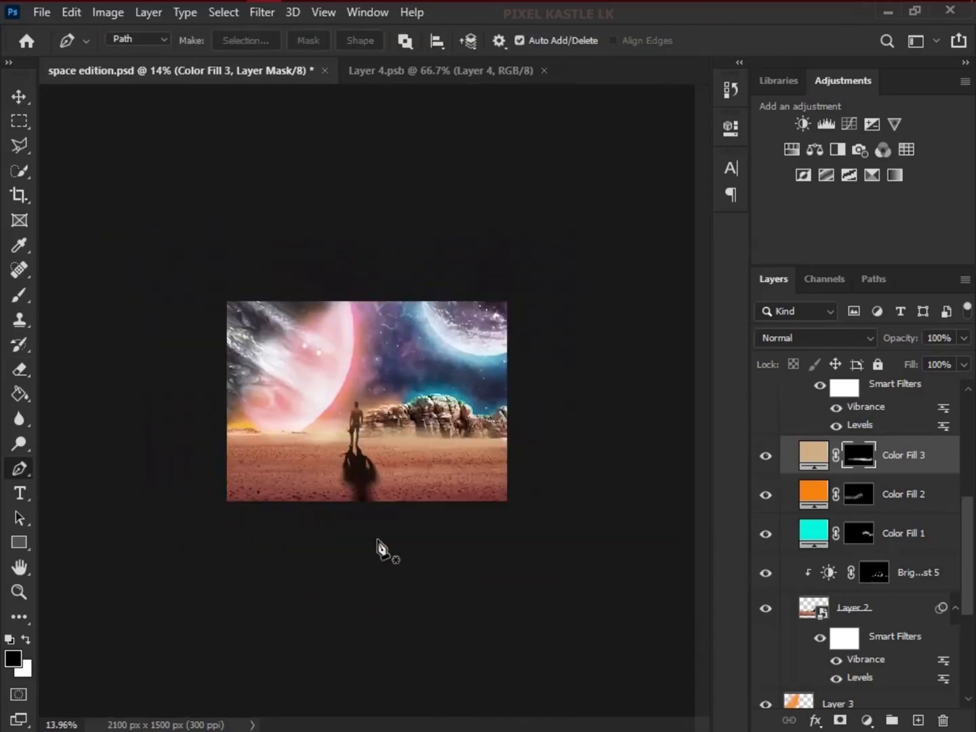
{"action": "scroll", "coordinate": [404, 472], "scroll_direction": "up", "scroll_amount": 3}
Switch to the Brush tool and choose a brush tip from the presets for painting the mask
{"action": "key", "text": "b"}
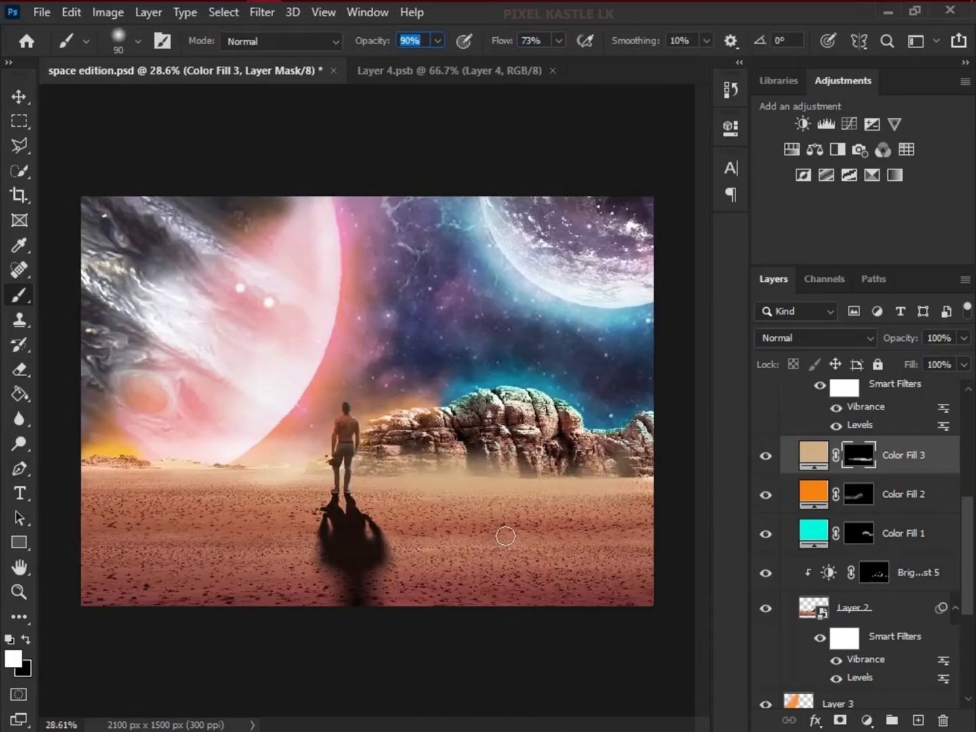
{"action": "key", "text": "x"}
{"action": "scroll", "coordinate": [536, 521], "scroll_direction": "down", "scroll_amount": 2}
{"action": "scroll", "coordinate": [475, 512], "scroll_direction": "up", "scroll_amount": 2}
{"action": "scroll", "coordinate": [401, 498], "scroll_direction": "down", "scroll_amount": 2}
{"action": "left_click", "coordinate": [137, 40]}
{"action": "scroll", "coordinate": [156, 280], "scroll_direction": "down", "scroll_amount": 5}
{"action": "left_click", "coordinate": [146, 284]}
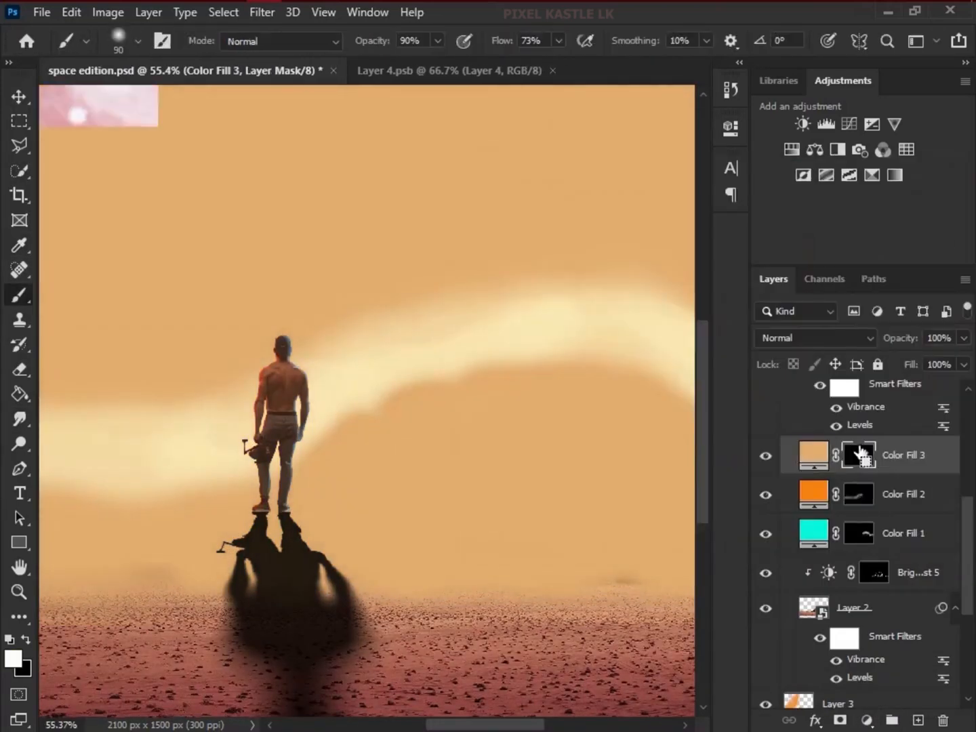
Change the Color Fill 3 colour to a lighter peach and select its mask
{"action": "double_click", "coordinate": [818, 455]}
{"action": "left_click", "coordinate": [556, 239]}
{"action": "key", "text": "Return"}
{"action": "key", "text": "x"}
{"action": "left_click", "coordinate": [859, 455]}
Paint soft white strokes on the Color Fill 3 mask along the horizon and rock base at 47% opacity and 19% flow
{"action": "left_click_drag", "start_coordinate": [548, 480], "coordinate": [507, 470]}
{"action": "key", "text": "x"}
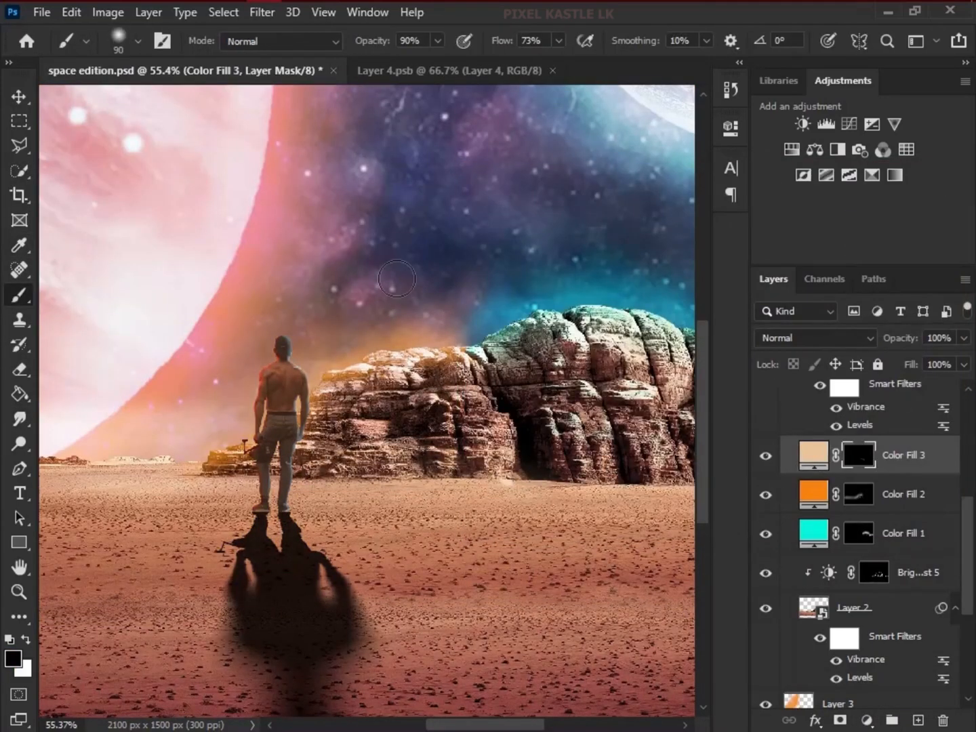
{"action": "key", "text": "x"}
{"action": "scroll", "coordinate": [236, 494], "scroll_direction": "up", "scroll_amount": 1}
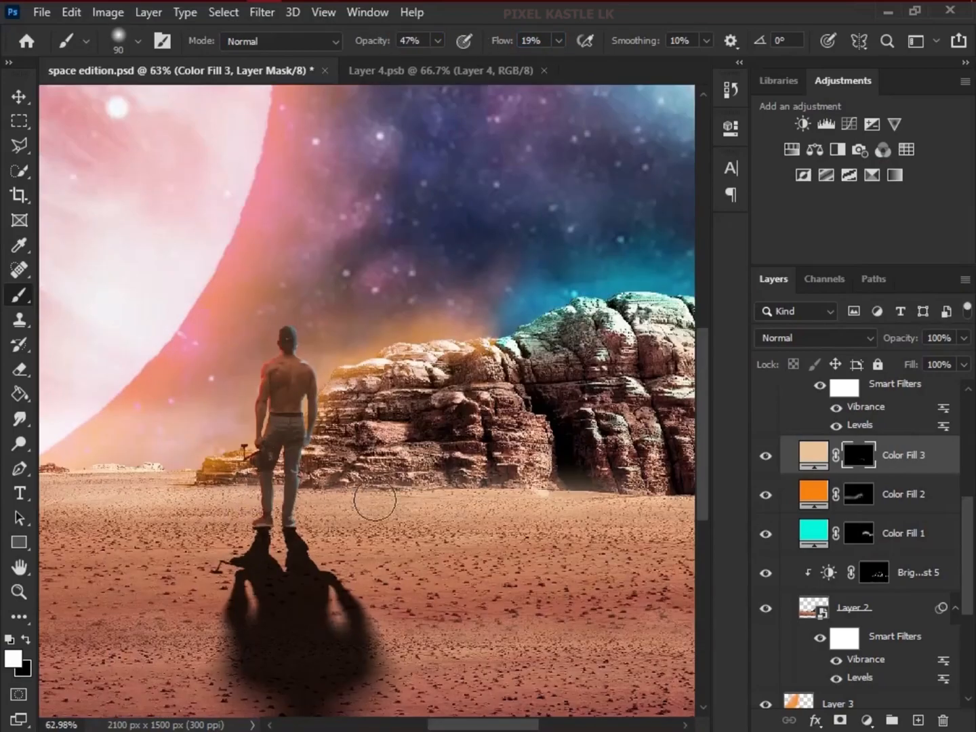
{"action": "left_click_drag", "start_coordinate": [376, 501], "coordinate": [155, 482]}
{"action": "left_click_drag", "start_coordinate": [567, 485], "coordinate": [517, 472]}
{"action": "left_click_drag", "start_coordinate": [556, 517], "coordinate": [388, 498]}
{"action": "left_click_drag", "start_coordinate": [536, 451], "coordinate": [77, 434]}
{"action": "mouse_move", "coordinate": [216, 490]}
{"action": "left_mouse_down"}
{"action": "mouse_move", "coordinate": [255, 436]}
{"action": "mouse_move", "coordinate": [634, 505]}
{"action": "left_mouse_up"}
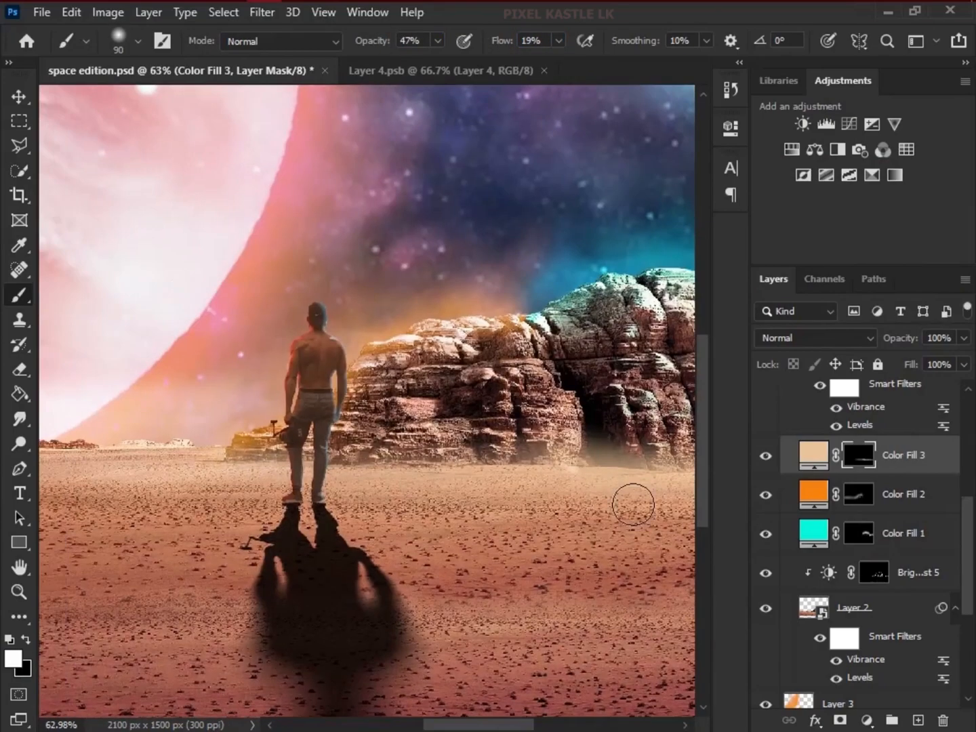
Build up the peach haze with more wide strokes across the whole horizon behind the man, ending with a 175 px tip
{"action": "left_click_drag", "start_coordinate": [365, 446], "coordinate": [650, 443]}
{"action": "left_click_drag", "start_coordinate": [651, 461], "coordinate": [315, 427]}
{"action": "left_click_drag", "start_coordinate": [656, 427], "coordinate": [74, 399]}
{"action": "left_click_drag", "start_coordinate": [75, 414], "coordinate": [638, 442]}
{"action": "left_click_drag", "start_coordinate": [145, 397], "coordinate": [54, 406]}
{"action": "scroll", "coordinate": [406, 641], "scroll_direction": "down", "scroll_amount": 9}
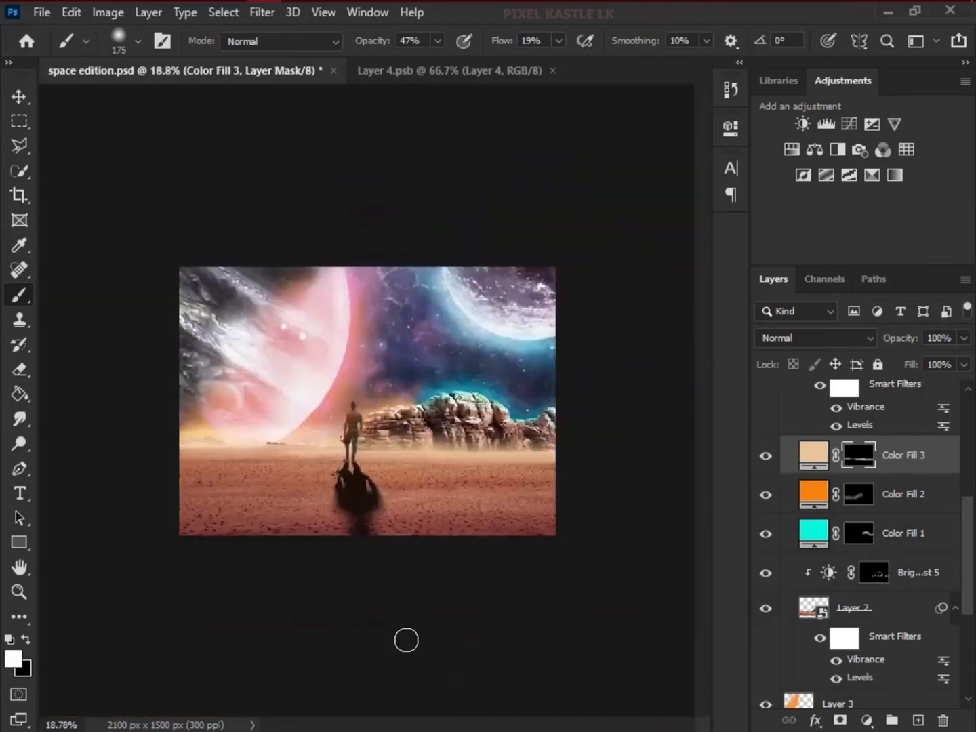
{"action": "scroll", "coordinate": [373, 444], "scroll_direction": "up", "scroll_amount": 6}
{"action": "scroll", "coordinate": [394, 511], "scroll_direction": "up", "scroll_amount": 3}
{"action": "scroll", "coordinate": [679, 498], "scroll_direction": "down", "scroll_amount": 7}
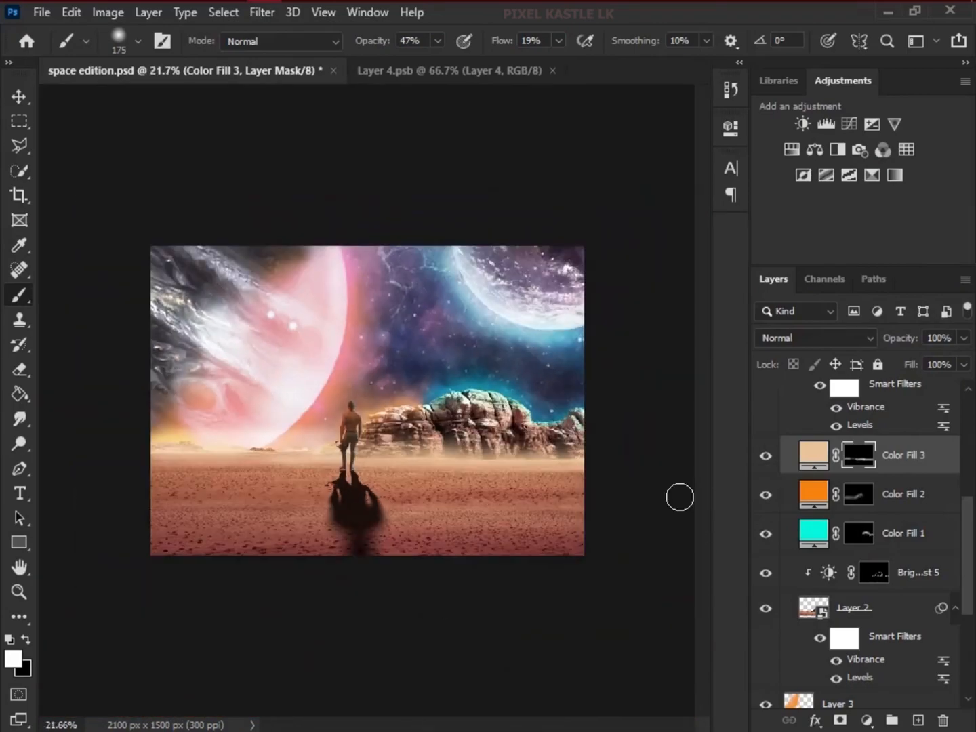
{"action": "scroll", "coordinate": [555, 558], "scroll_direction": "up", "scroll_amount": 2}
{"action": "scroll", "coordinate": [556, 558], "scroll_direction": "up", "scroll_amount": 4}
{"action": "scroll", "coordinate": [540, 556], "scroll_direction": "down", "scroll_amount": 4}
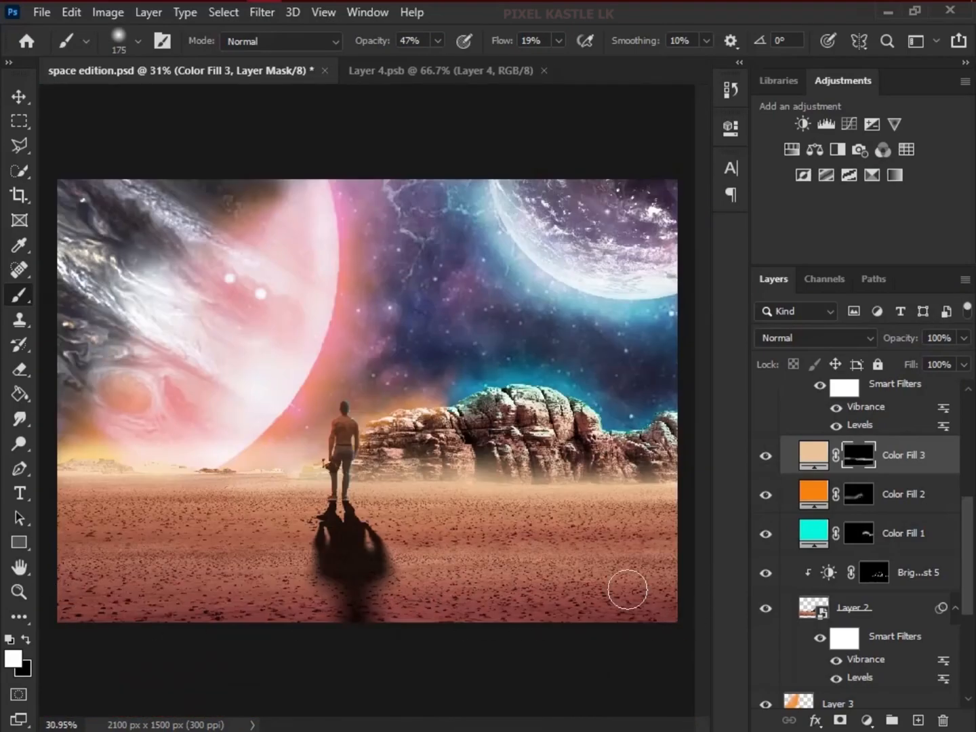
Rename Layer 4 as gent and Layer 4 copy as gent shadow
{"action": "scroll", "coordinate": [385, 604], "scroll_direction": "up", "scroll_amount": 4}
{"action": "scroll", "coordinate": [857, 528], "scroll_direction": "up", "scroll_amount": 5}
{"action": "double_click", "coordinate": [838, 546]}
{"action": "type", "text": "gent"}
{"action": "left_click", "coordinate": [839, 400]}
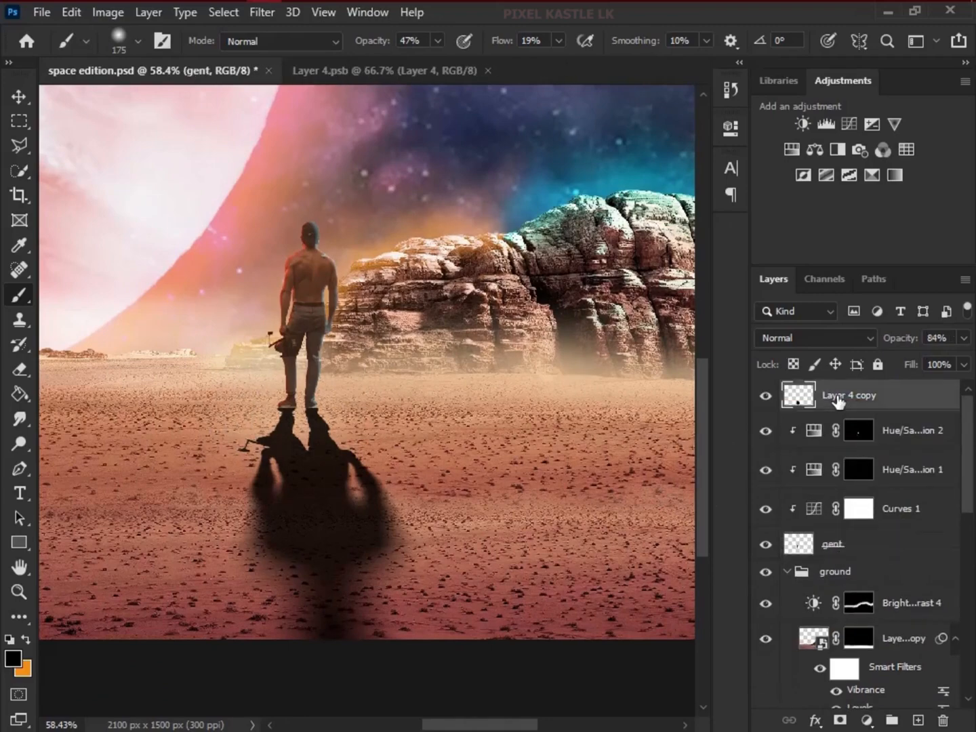
{"action": "double_click", "coordinate": [841, 399]}
{"action": "type", "text": "gent shadow"}
Add a solid colour fill in peach eebb93 above the Hue/Saturation 2 adjustment
{"action": "left_click", "coordinate": [912, 433]}
{"action": "left_click", "coordinate": [867, 721]}
{"action": "left_click", "coordinate": [855, 383]}
{"action": "left_click", "coordinate": [577, 266]}
{"action": "left_click", "coordinate": [736, 446]}
{"action": "left_click", "coordinate": [563, 237]}
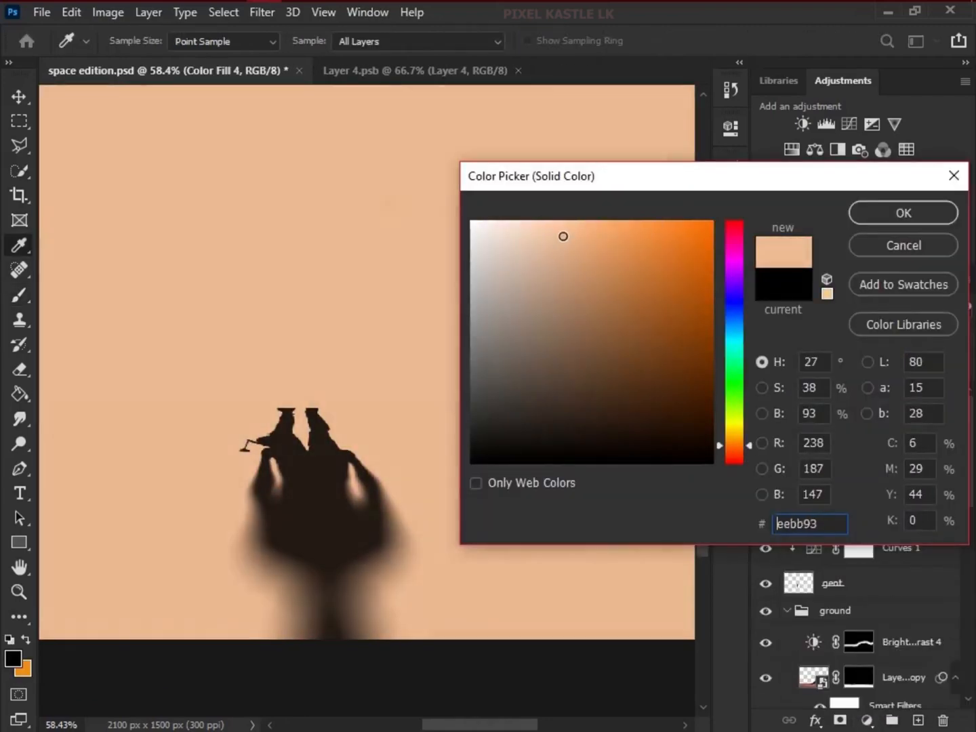
{"action": "key", "text": "Return"}
Invert the Color Fill 4 mask to black, reset the brush colours, and move the fill above gent shadow
{"action": "key", "text": "ctrl+i"}
{"action": "key", "text": "ctrl+0"}
{"action": "key", "text": "b"}
{"action": "key", "text": "d"}
{"action": "left_click_drag", "start_coordinate": [840, 429], "coordinate": [841, 385]}
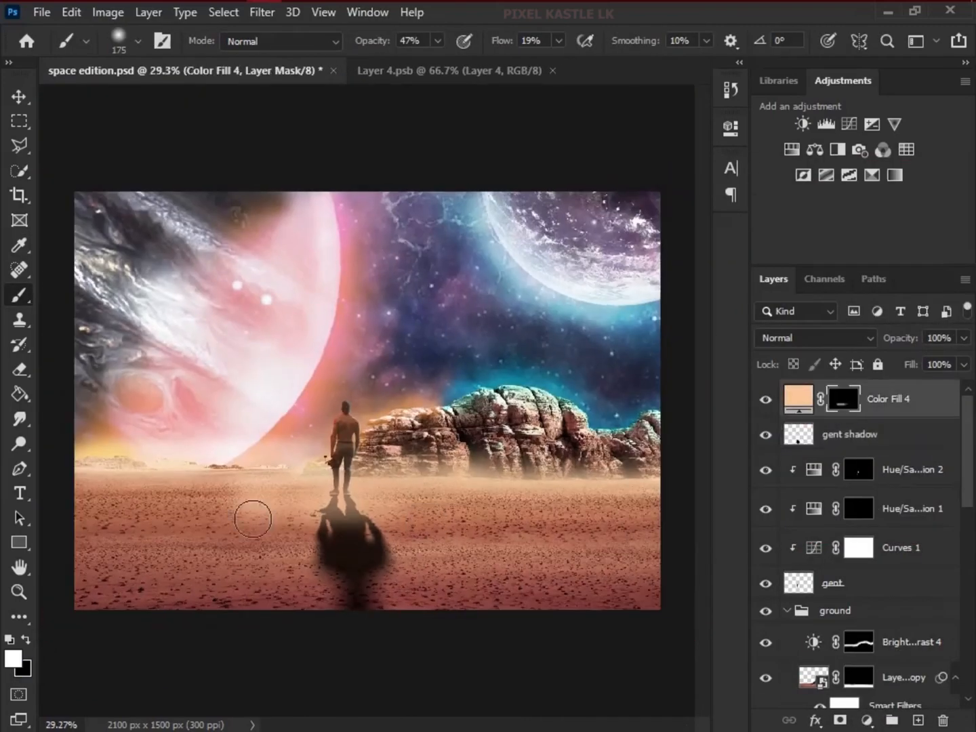
Brush peach dust over the ground around the man's feet with a smaller tip on the Color Fill 4 mask
{"action": "scroll", "coordinate": [382, 516], "scroll_direction": "up", "scroll_amount": 3}
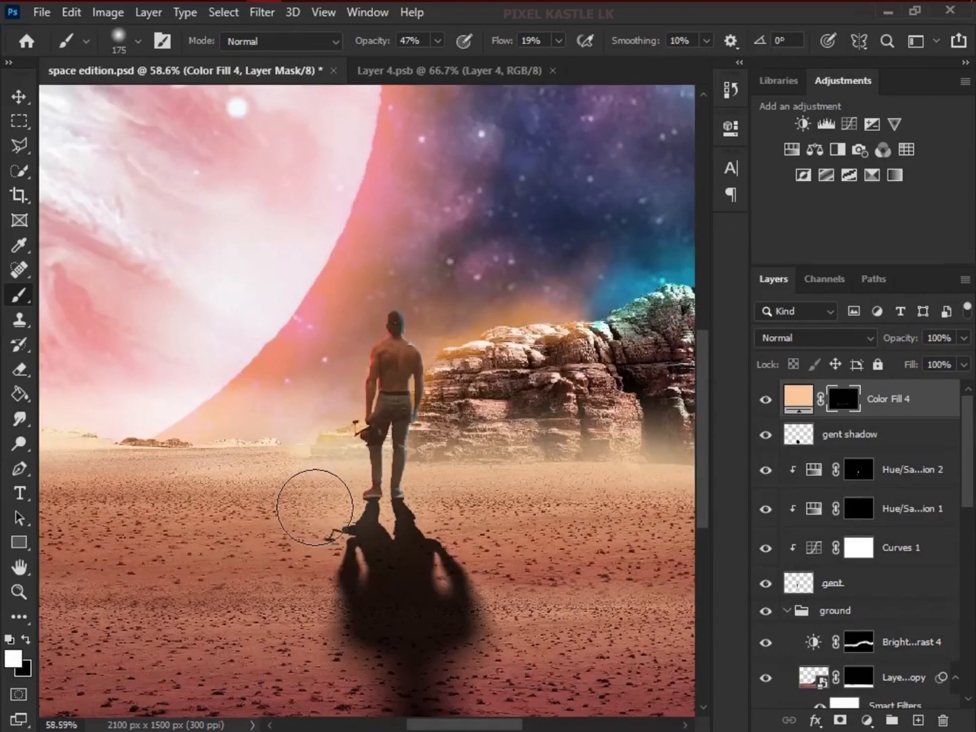
{"action": "key", "text": "bracketleft"}
{"action": "key", "text": "bracketleft"}
{"action": "left_click_drag", "start_coordinate": [468, 498], "coordinate": [316, 492]}
{"action": "left_click_drag", "start_coordinate": [502, 498], "coordinate": [333, 515]}
{"action": "left_click_drag", "start_coordinate": [204, 505], "coordinate": [549, 505]}
Set the brush to 800 px, 17% opacity and 6% flow, and brush faint haze over the foreground ground
{"action": "scroll", "coordinate": [339, 502], "scroll_direction": "down", "scroll_amount": 4}
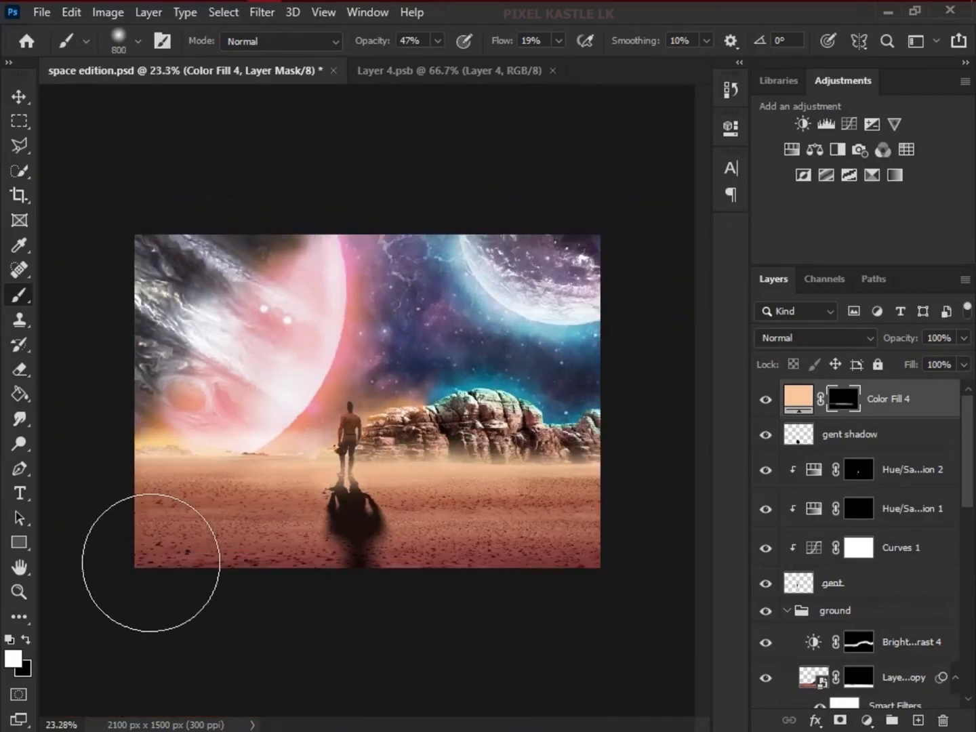
{"action": "left_click_drag", "start_coordinate": [176, 540], "coordinate": [197, 565]}
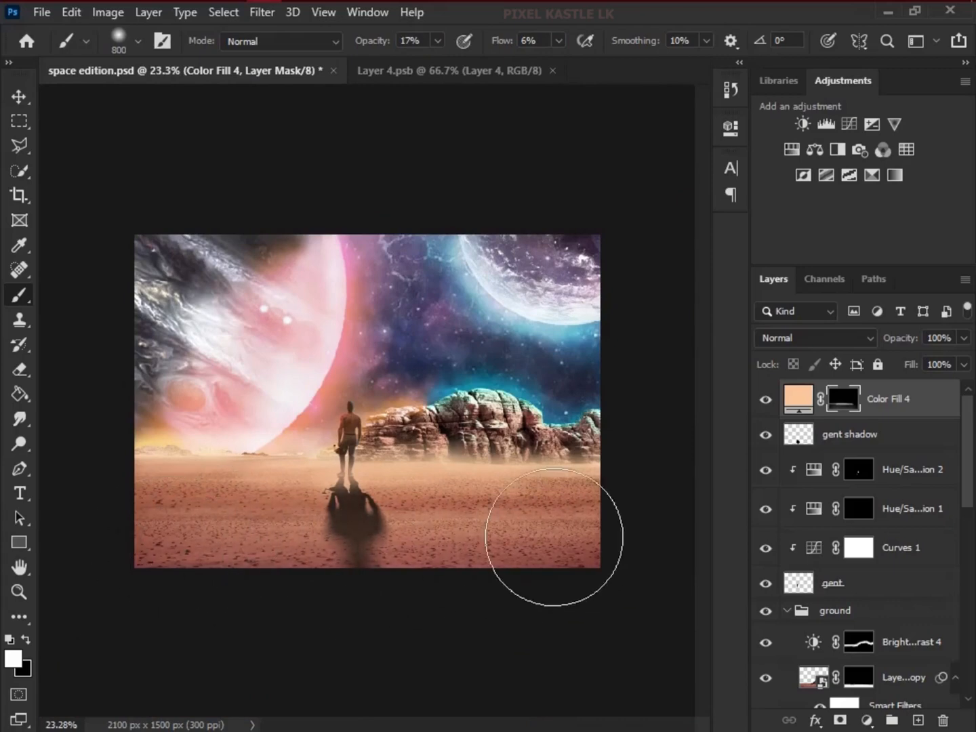
{"action": "scroll", "coordinate": [390, 557], "scroll_direction": "up", "scroll_amount": 6}
Delete the painted mask of Color Fill 4 and give the layer a new black mask
{"action": "right_click", "coordinate": [849, 406]}
{"action": "left_click", "coordinate": [861, 437]}
{"action": "left_click", "coordinate": [840, 721], "text": "alt"}
Brush faint peach haze across the foreground and the man's shadow on the new mask, and reduce the brush to 175 px
{"action": "scroll", "coordinate": [224, 619], "scroll_direction": "down", "scroll_amount": 3}
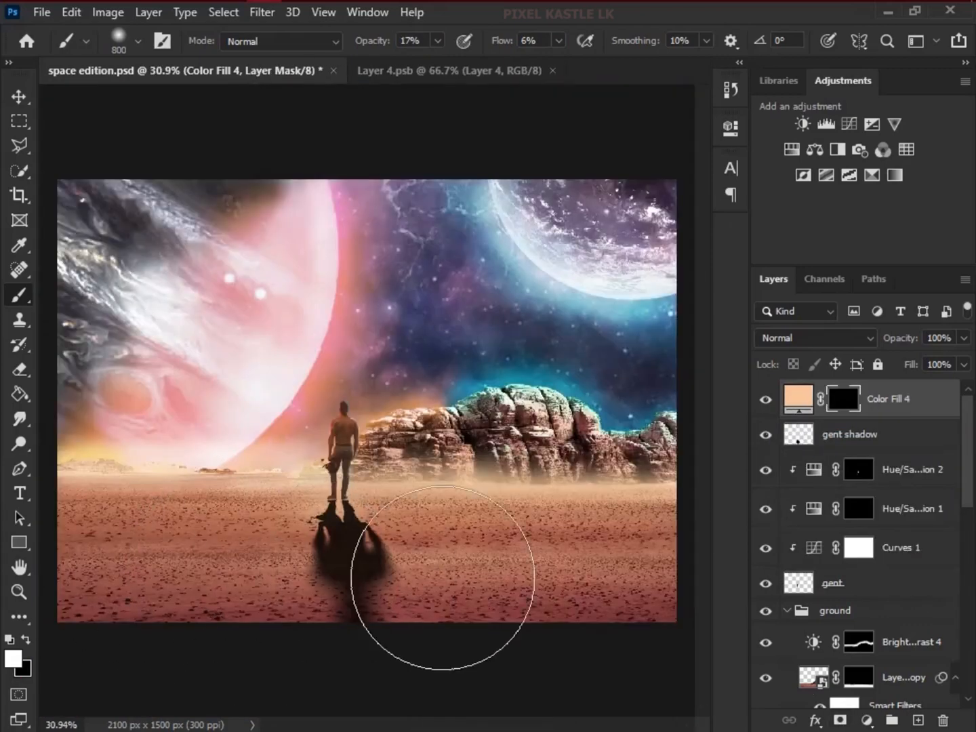
{"action": "scroll", "coordinate": [291, 505], "scroll_direction": "down", "scroll_amount": 5}
{"action": "left_click_drag", "start_coordinate": [290, 500], "coordinate": [509, 497]}
{"action": "left_click_drag", "start_coordinate": [508, 498], "coordinate": [255, 499]}
{"action": "scroll", "coordinate": [360, 495], "scroll_direction": "up", "scroll_amount": 6}
{"action": "key", "text": "bracketleft"}
{"action": "key", "text": "bracketleft"}
{"action": "key", "text": "bracketleft"}
{"action": "key", "text": "bracketleft"}
{"action": "key", "text": "bracketleft"}
{"action": "key", "text": "bracketleft"}
{"action": "key", "text": "bracketleft"}
{"action": "key", "text": "bracketleft"}
{"action": "scroll", "coordinate": [336, 504], "scroll_direction": "down", "scroll_amount": 3}
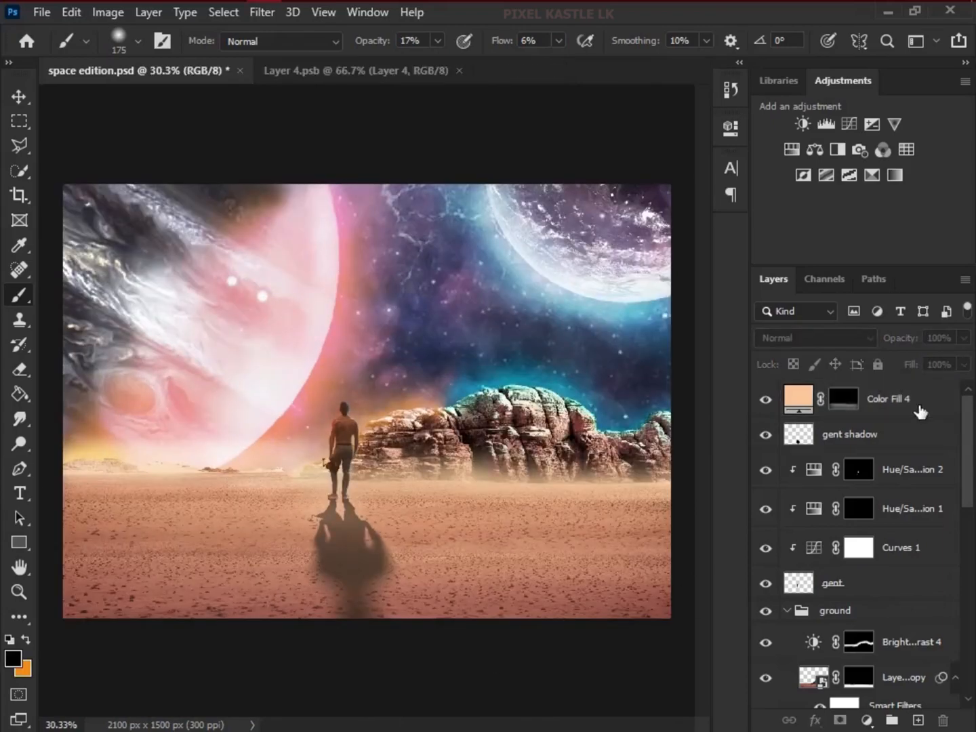
Stamp all visible layers into a new top layer, hide the layers below, and convert the stamp to a smart object
{"action": "key", "text": "ctrl+shift+alt+e"}
{"action": "left_click", "coordinate": [763, 400], "text": "alt"}
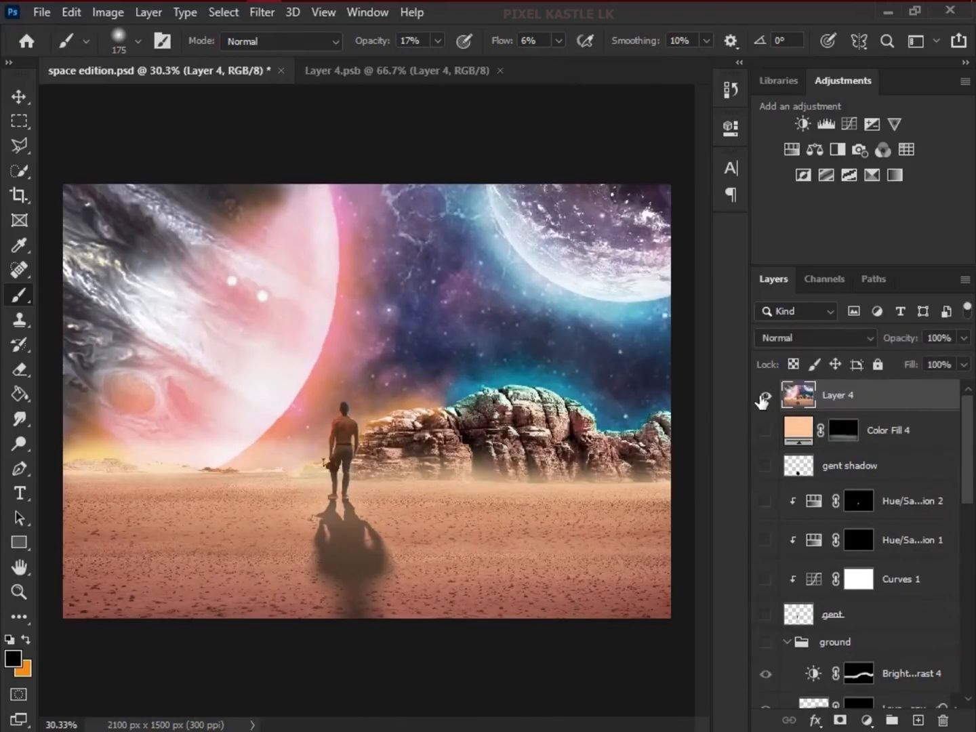
{"action": "right_click", "coordinate": [875, 399]}
{"action": "left_click", "coordinate": [718, 266]}
{"action": "scroll", "coordinate": [522, 417], "scroll_direction": "up", "scroll_amount": 1}
Open the Camera Raw filter on the stamped layer and adjust the Basic colour and tone sliders
{"action": "left_click", "coordinate": [262, 12]}
{"action": "left_click", "coordinate": [319, 128]}
{"action": "left_click_drag", "start_coordinate": [793, 342], "coordinate": [802, 371]}
{"action": "scroll", "coordinate": [802, 381], "scroll_direction": "down", "scroll_amount": 3}
{"action": "left_click_drag", "start_coordinate": [792, 385], "coordinate": [766, 384]}
{"action": "scroll", "coordinate": [474, 341], "scroll_direction": "down", "scroll_amount": 1}
{"action": "left_click_drag", "start_coordinate": [794, 412], "coordinate": [803, 413]}
In the Color Mixer, set the Blues hue to -55 and shift the Reds hue slightly toward orange
{"action": "scroll", "coordinate": [799, 480], "scroll_direction": "down", "scroll_amount": 8}
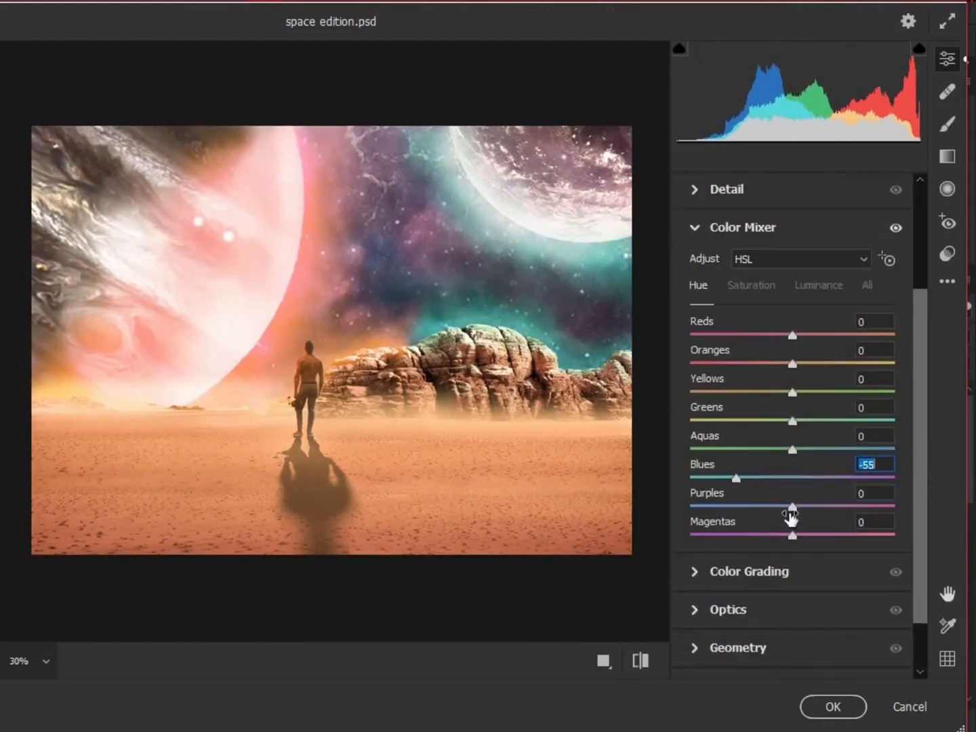
{"action": "left_click_drag", "start_coordinate": [793, 336], "coordinate": [803, 335]}
{"action": "scroll", "coordinate": [790, 519], "scroll_direction": "down", "scroll_amount": 2}
In the Camera Raw effects, try some grain and darken the image edges with vignetting at -58
{"action": "left_click", "coordinate": [729, 624]}
{"action": "left_click_drag", "start_coordinate": [692, 580], "coordinate": [707, 580]}
{"action": "left_click_drag", "start_coordinate": [792, 617], "coordinate": [738, 618]}
{"action": "left_click_drag", "start_coordinate": [691, 581], "coordinate": [834, 581]}
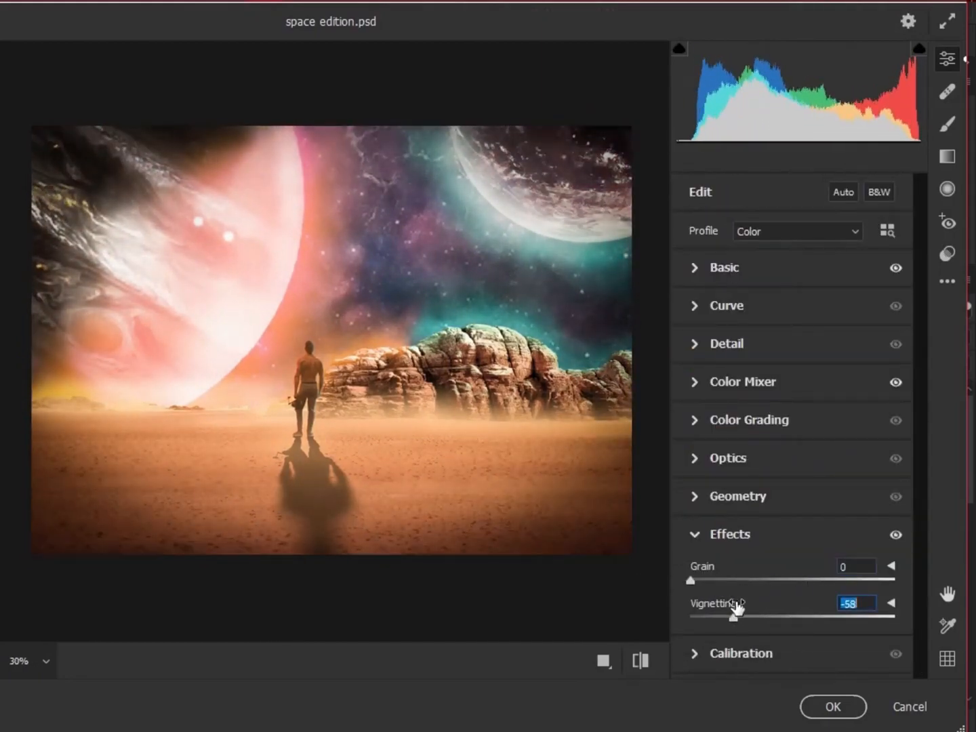
Look through the Detail settings and raise several Calibration sliders slightly
{"action": "left_click", "coordinate": [726, 344]}
{"action": "left_click", "coordinate": [742, 653]}
{"action": "left_click_drag", "start_coordinate": [793, 633], "coordinate": [803, 632]}
{"action": "left_click_drag", "start_coordinate": [793, 660], "coordinate": [803, 661]}
{"action": "left_click_drag", "start_coordinate": [792, 401], "coordinate": [797, 401]}
In Color Grading, tint the midtones red with hue 351 and saturation 27
{"action": "scroll", "coordinate": [802, 546], "scroll_direction": "up", "scroll_amount": 5}
{"action": "left_click", "coordinate": [749, 419]}
{"action": "left_click_drag", "start_coordinate": [793, 343], "coordinate": [802, 343]}
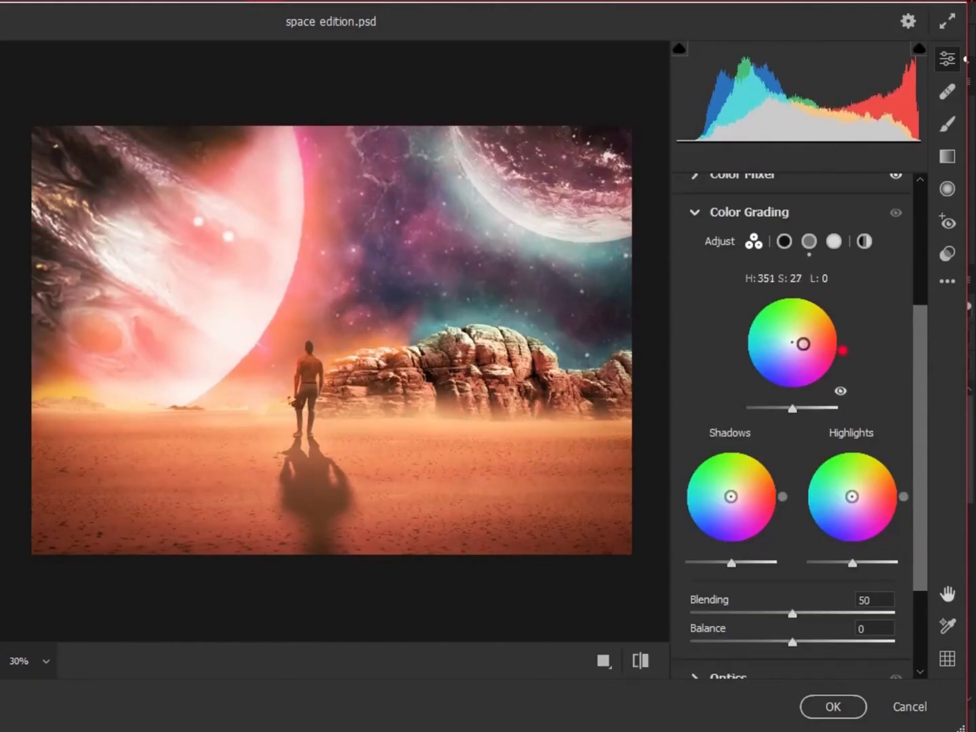
In Color Grading, tint the highlights blue, adjust their luminance, and try a blue shadow tint with hue 244 and saturation 86
{"action": "left_click_drag", "start_coordinate": [843, 505], "coordinate": [839, 505]}
{"action": "left_click_drag", "start_coordinate": [852, 565], "coordinate": [841, 563]}
{"action": "left_click_drag", "start_coordinate": [839, 506], "coordinate": [847, 501]}
{"action": "left_click_drag", "start_coordinate": [703, 503], "coordinate": [717, 498]}
{"action": "scroll", "coordinate": [840, 528], "scroll_direction": "up", "scroll_amount": 2}
{"action": "left_click_drag", "start_coordinate": [841, 658], "coordinate": [852, 658]}
{"action": "left_click_drag", "start_coordinate": [847, 597], "coordinate": [825, 615]}
{"action": "left_click_drag", "start_coordinate": [716, 595], "coordinate": [717, 621]}
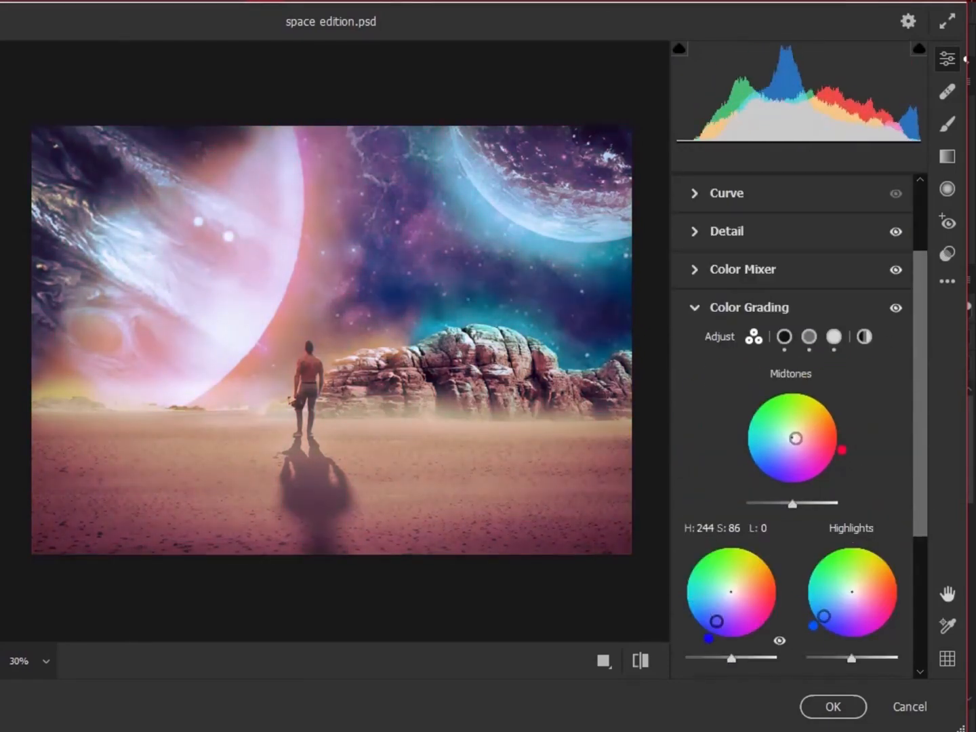
Soften the vignetting to -38 in the Camera Raw effects and raise the sharpening in the Detail settings
{"action": "scroll", "coordinate": [747, 603], "scroll_direction": "down", "scroll_amount": 5}
{"action": "left_click", "coordinate": [739, 615]}
{"action": "left_click_drag", "start_coordinate": [793, 617], "coordinate": [756, 619]}
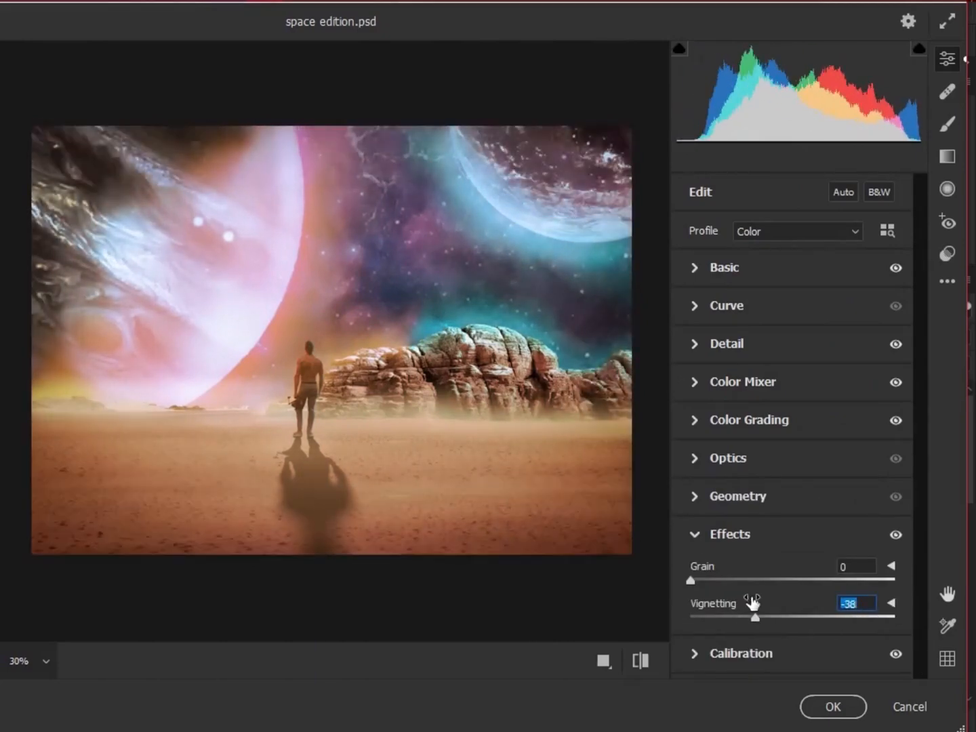
{"action": "left_click", "coordinate": [727, 344]}
{"action": "left_click_drag", "start_coordinate": [724, 389], "coordinate": [754, 389]}
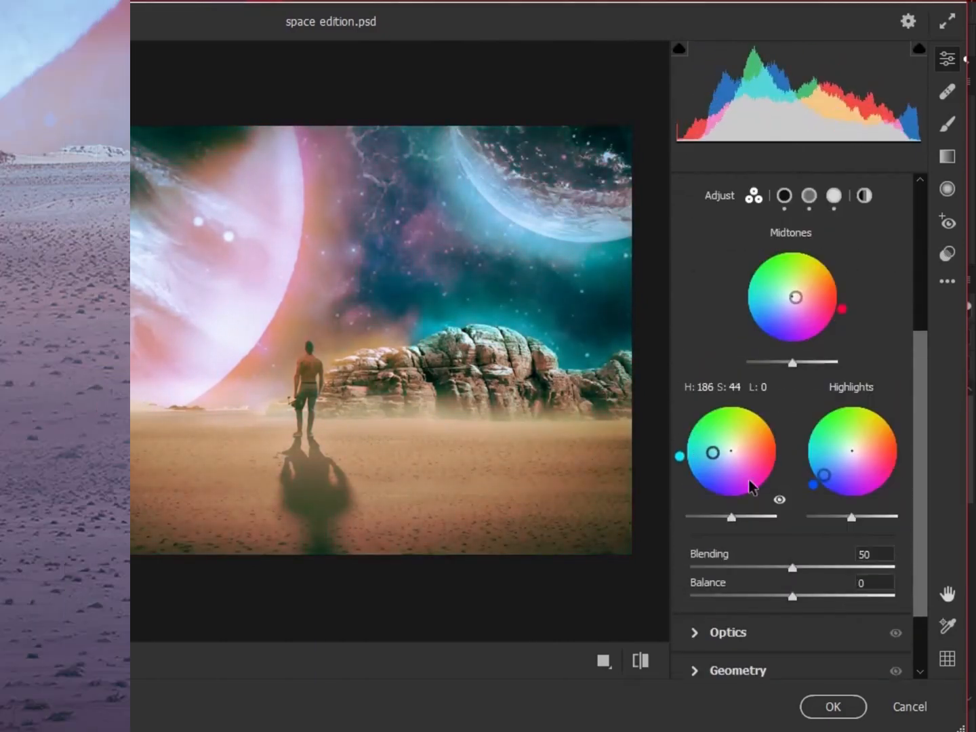